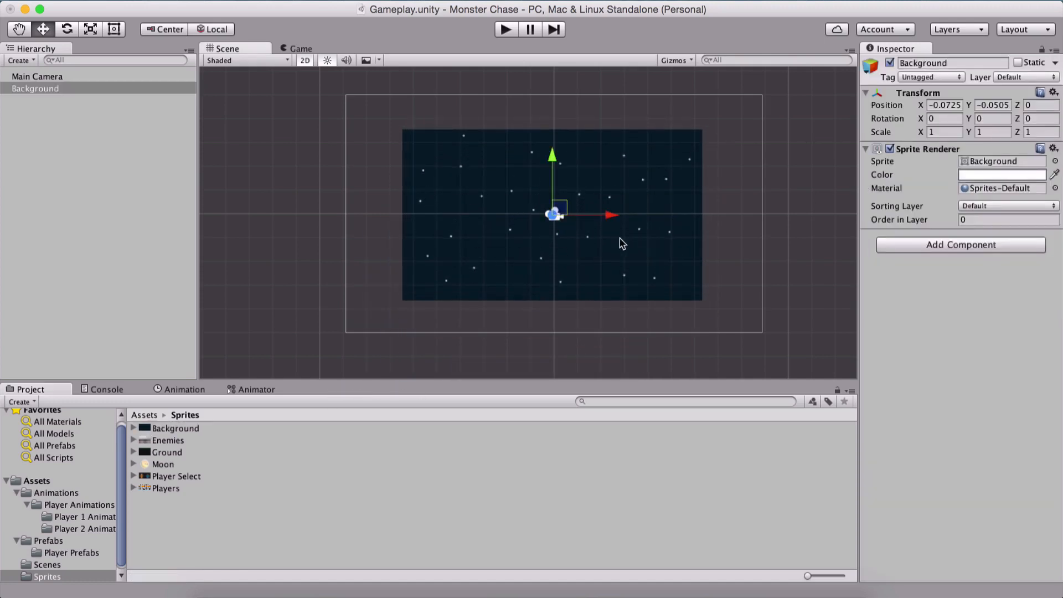
Set the Background sprite's X and Y position to 0
left_click(943, 105)
type("0")
key("Tab")
type("0")
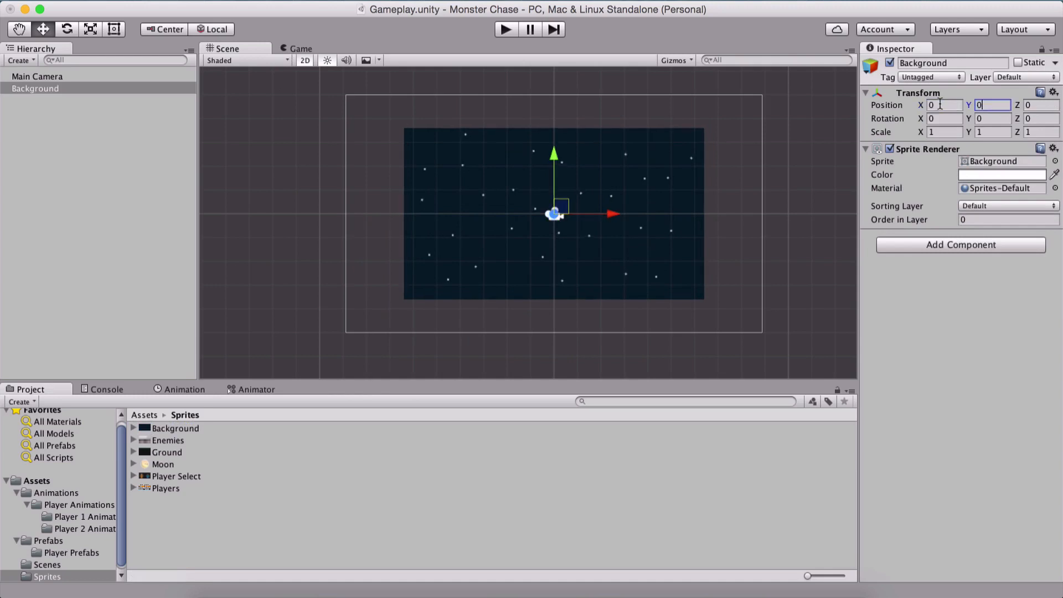
Turn off mip map generation for the Background texture, keep Max Size 2048, set its format to Truecolor and apply the import settings
left_click(175, 428)
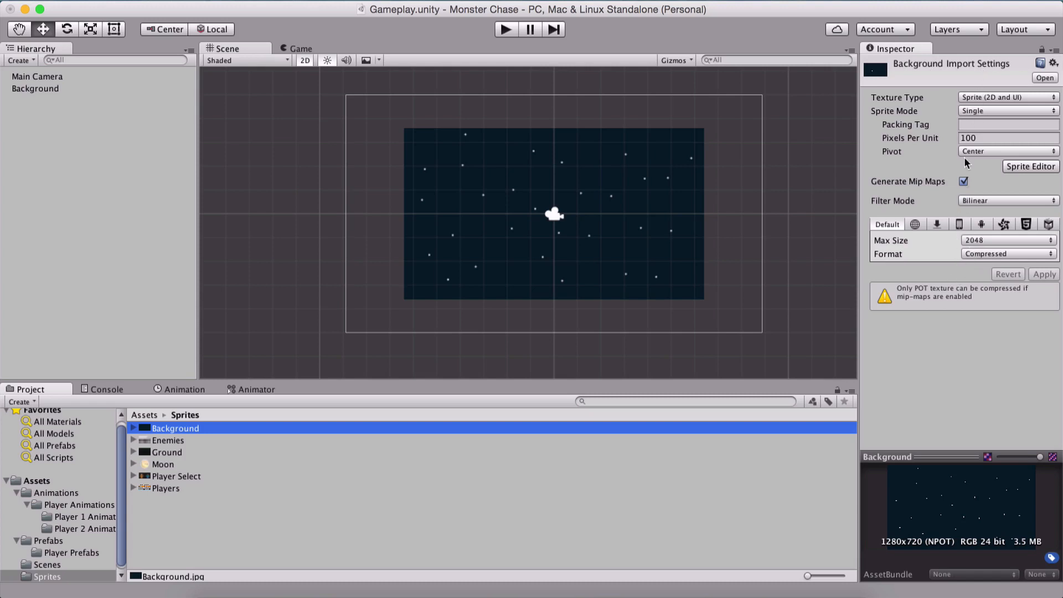
left_click(964, 181)
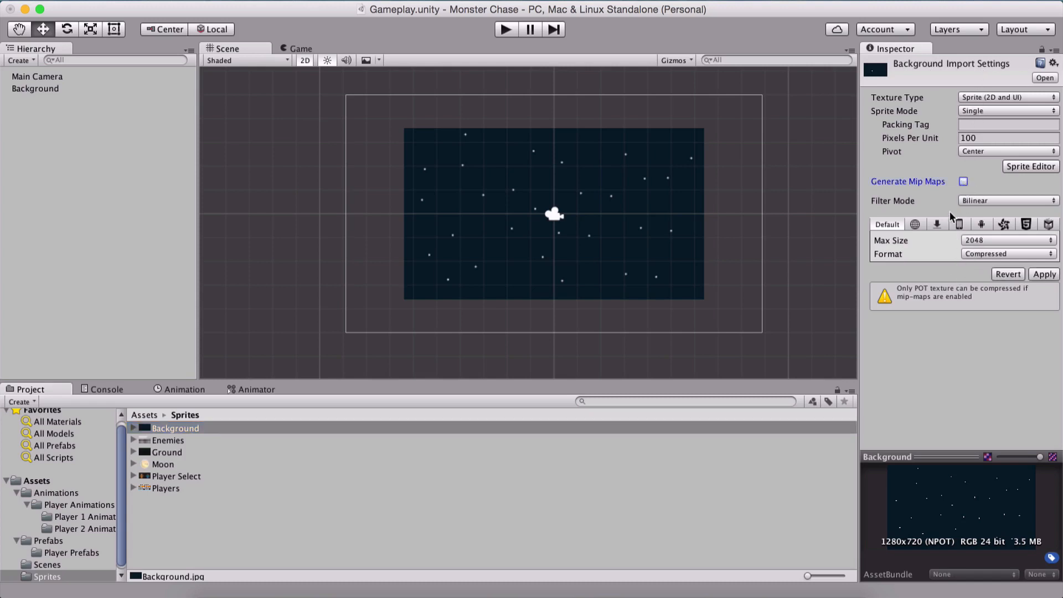
left_click(977, 244)
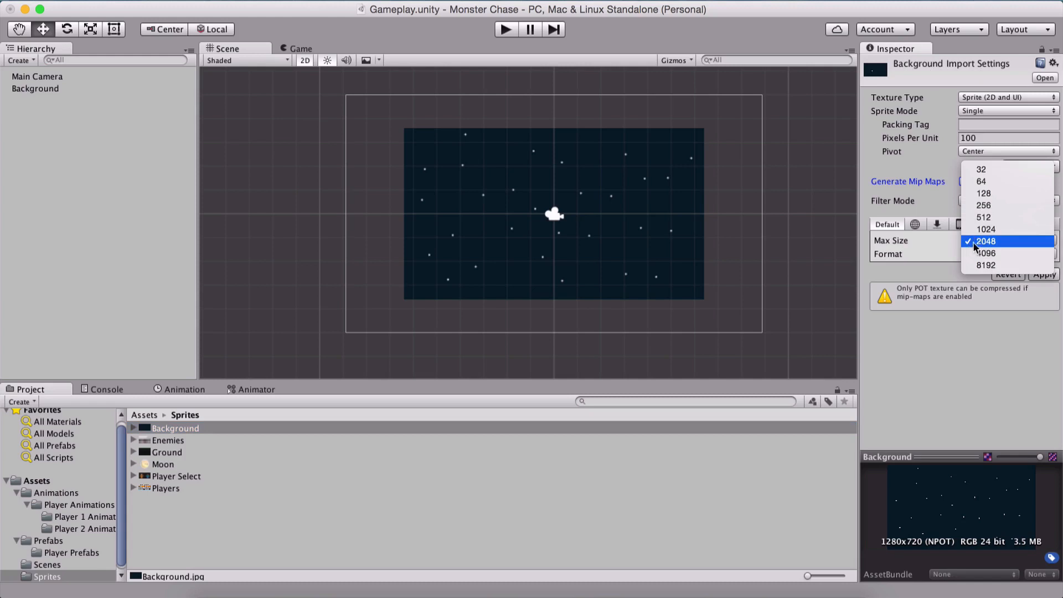
left_click(993, 242)
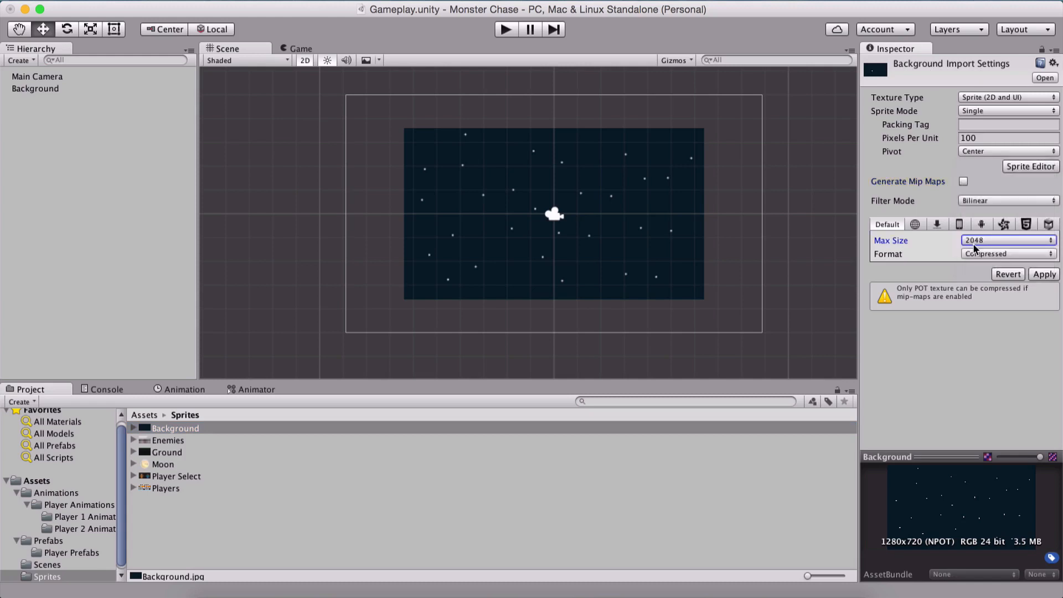
left_click(994, 253)
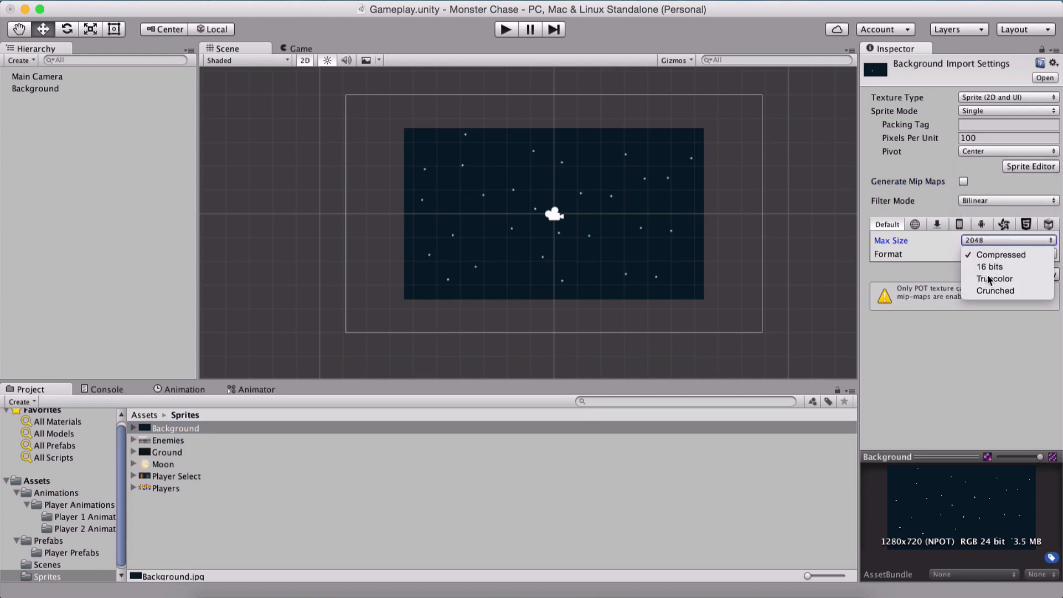
left_click(988, 275)
left_click(1030, 274)
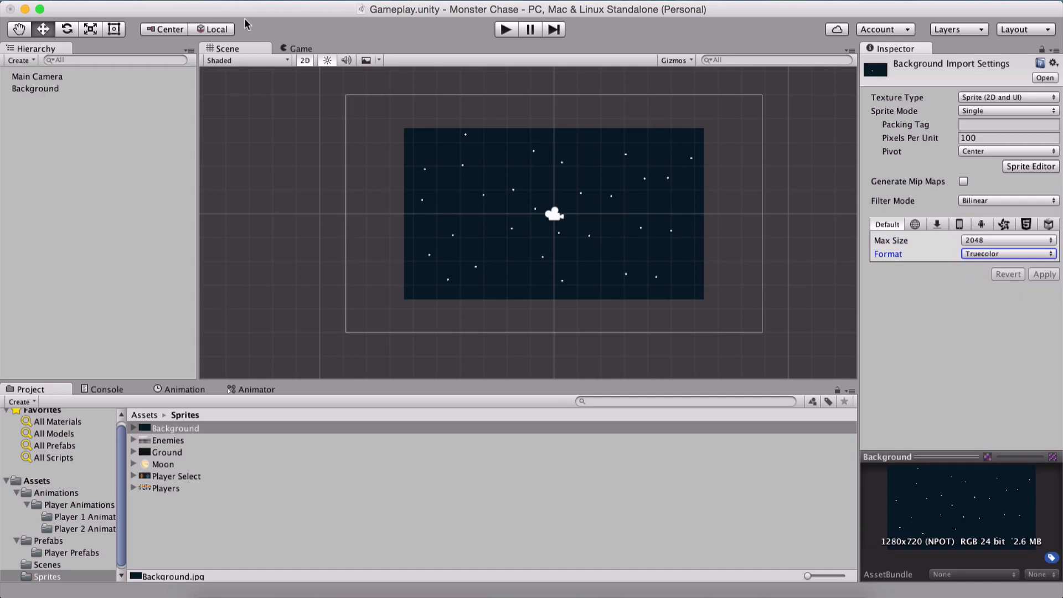
Create an empty game object and set its X and Y position to 0
left_click(216, 2)
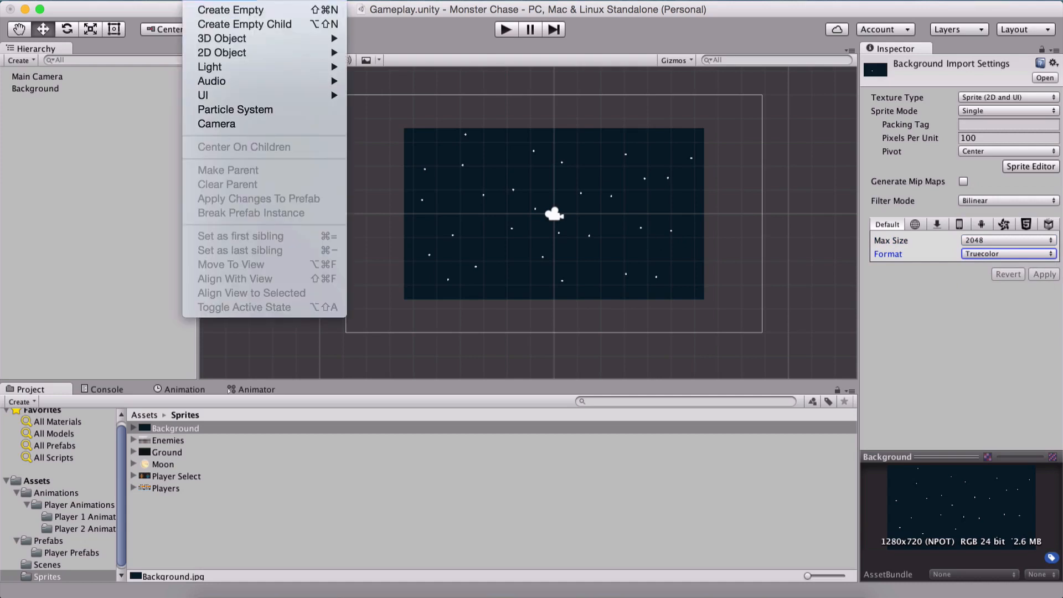
left_click(220, 8)
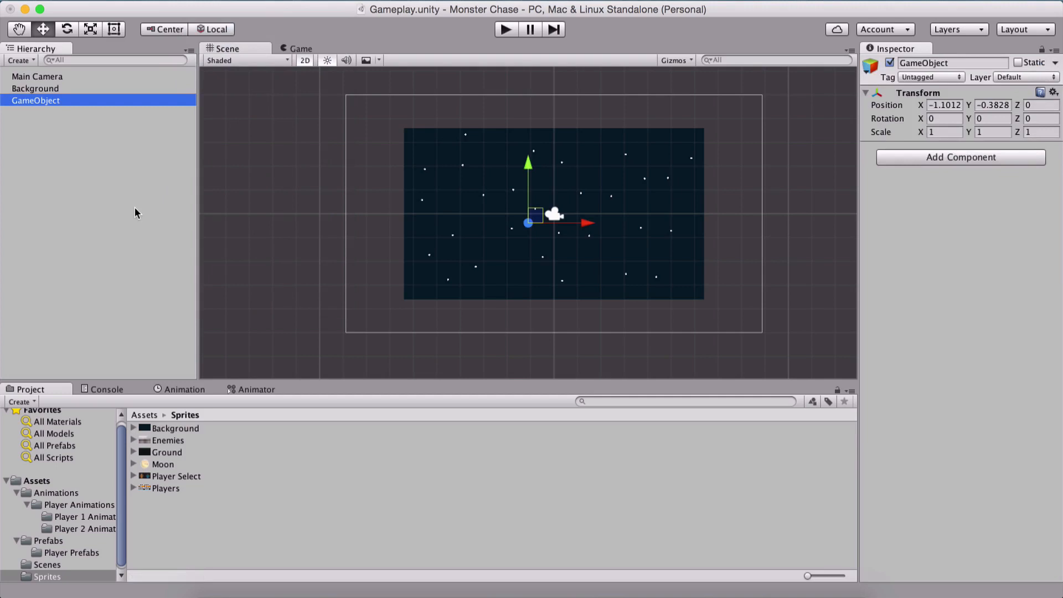
left_click(940, 107)
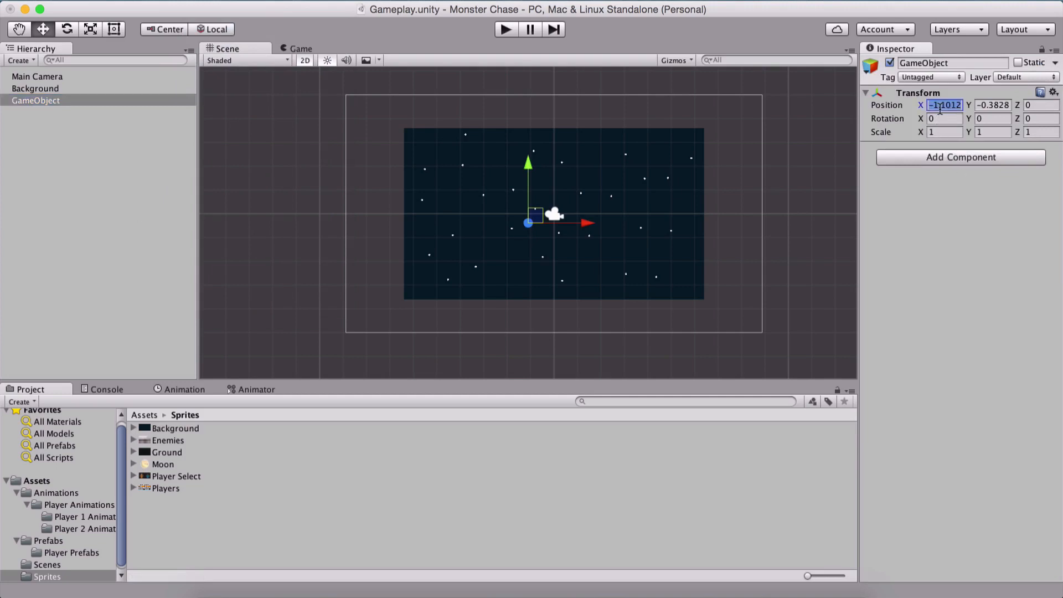
type("0")
key("Tab")
type("0")
Rename the empty game object to Backgrounds and make the Background sprite its child
left_click(41, 102)
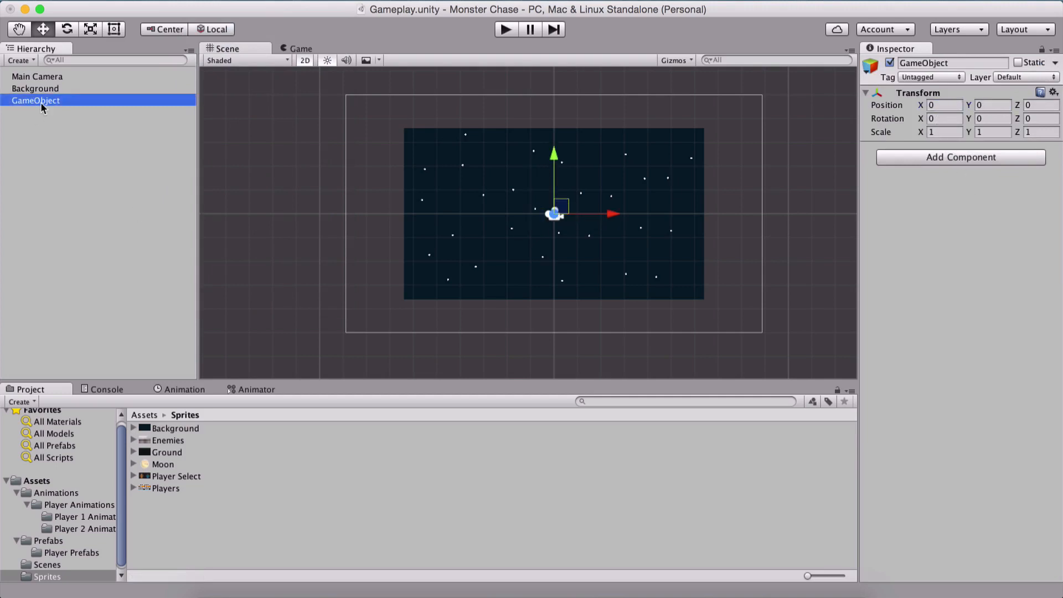
key("Return")
type("Backgr")
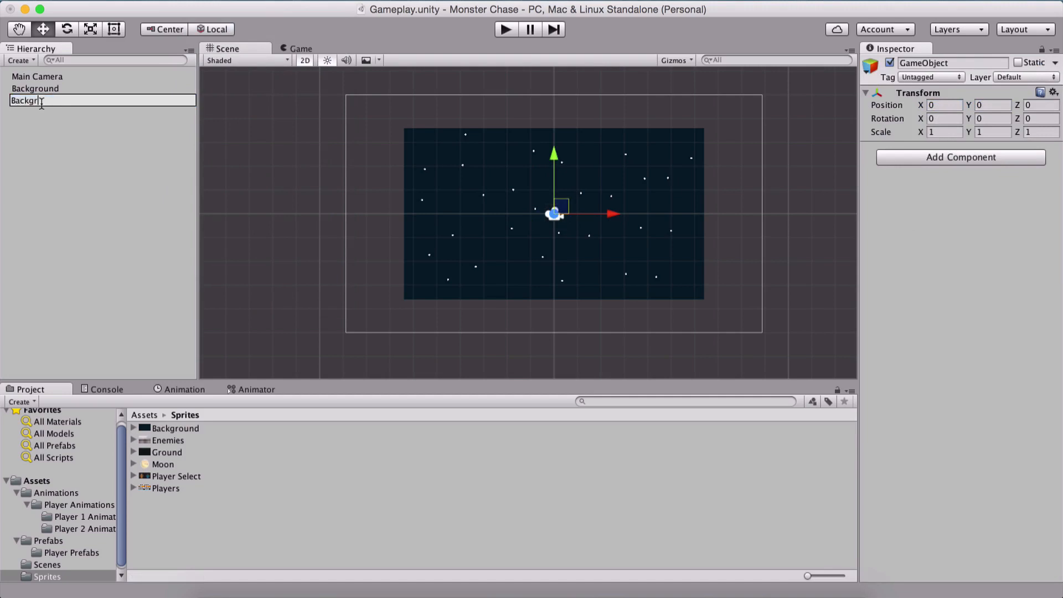
type("ounds")
key("Return")
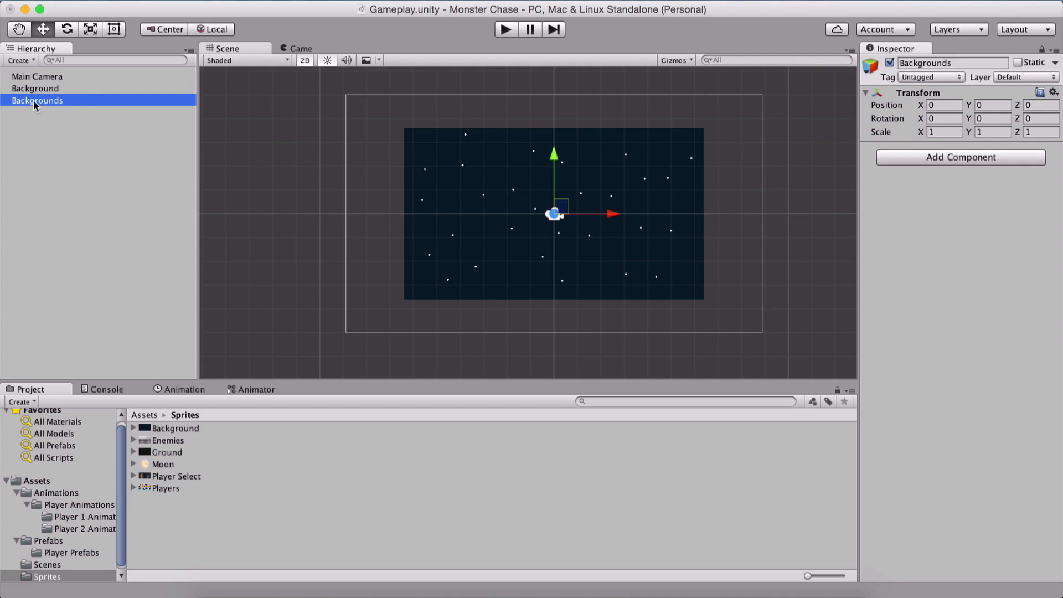
mouse_move(35, 88)
left_mouse_down()
mouse_move(113, 163)
mouse_move(98, 189)
mouse_move(30, 102)
left_mouse_up()
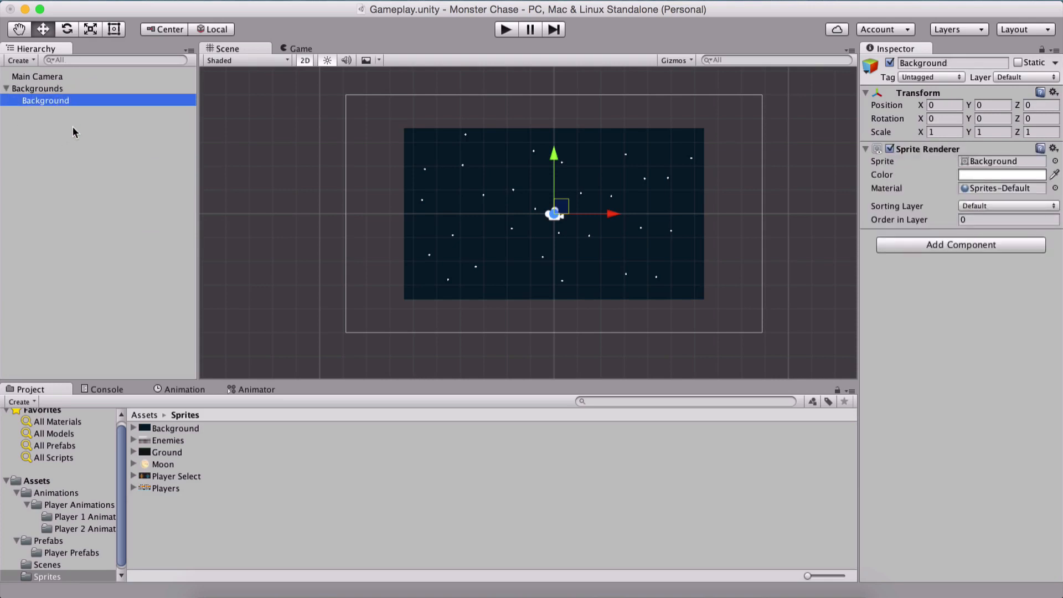
Duplicate the Background sprite and move the copy above the original to about Y 7.36
key("super+d")
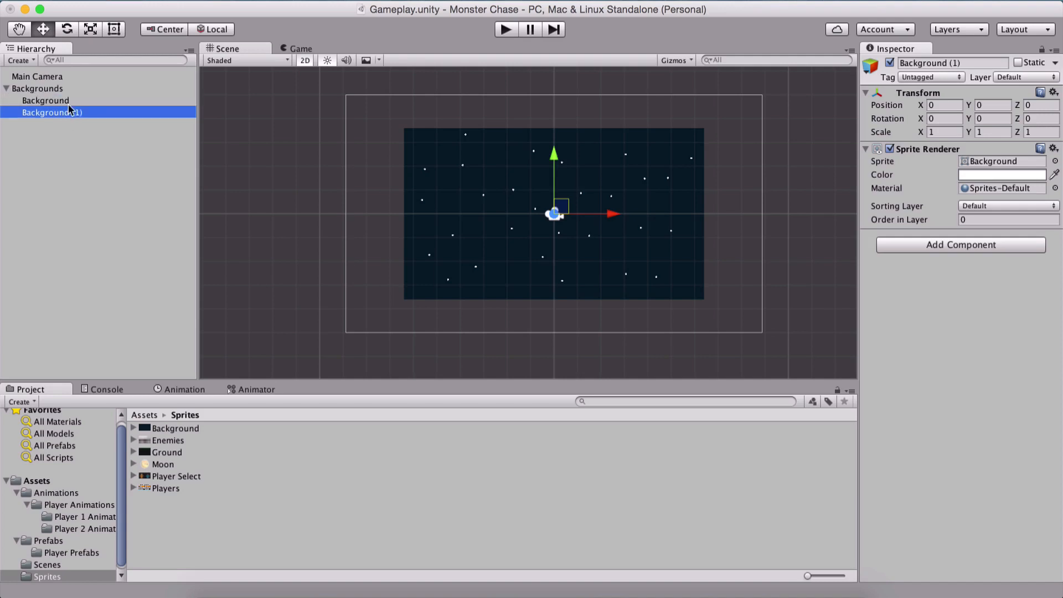
scroll(630, 158, "down", 2)
left_click_drag(556, 164, 562, 12)
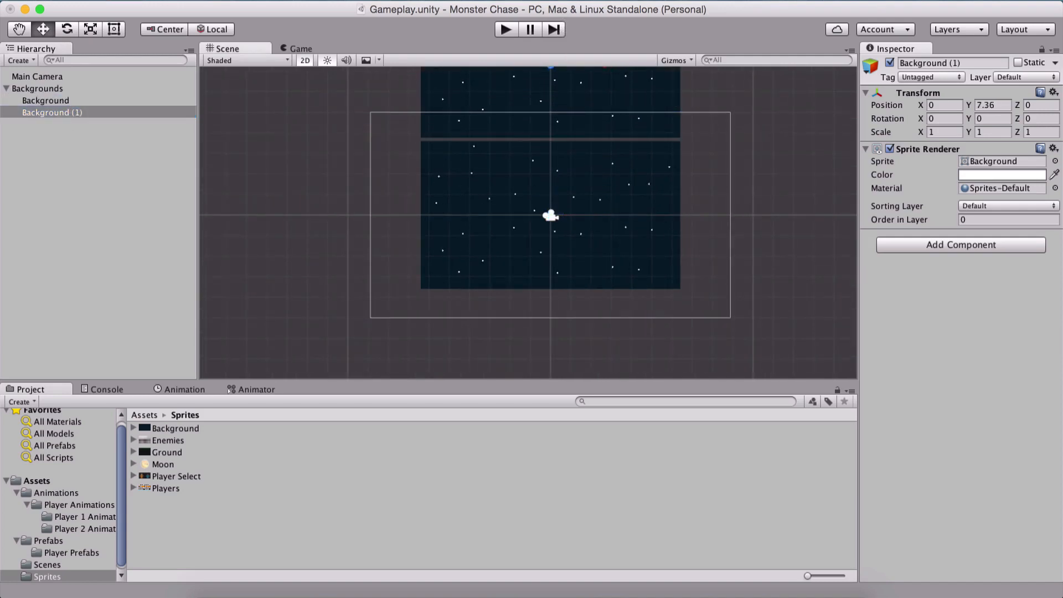
scroll(409, 139, "up", 10)
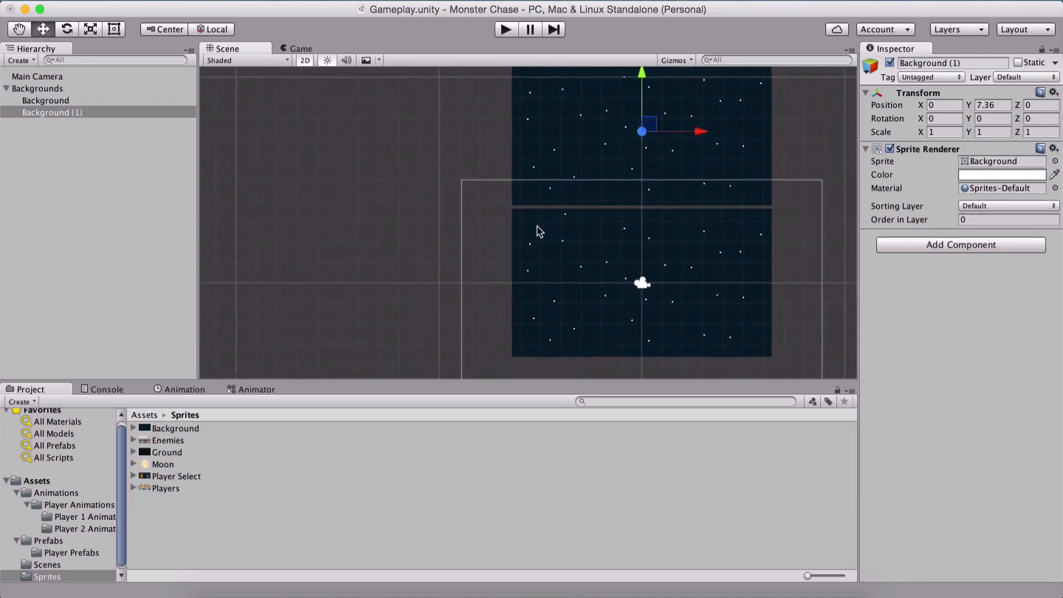
middle_click_drag(536, 143, 489, 205)
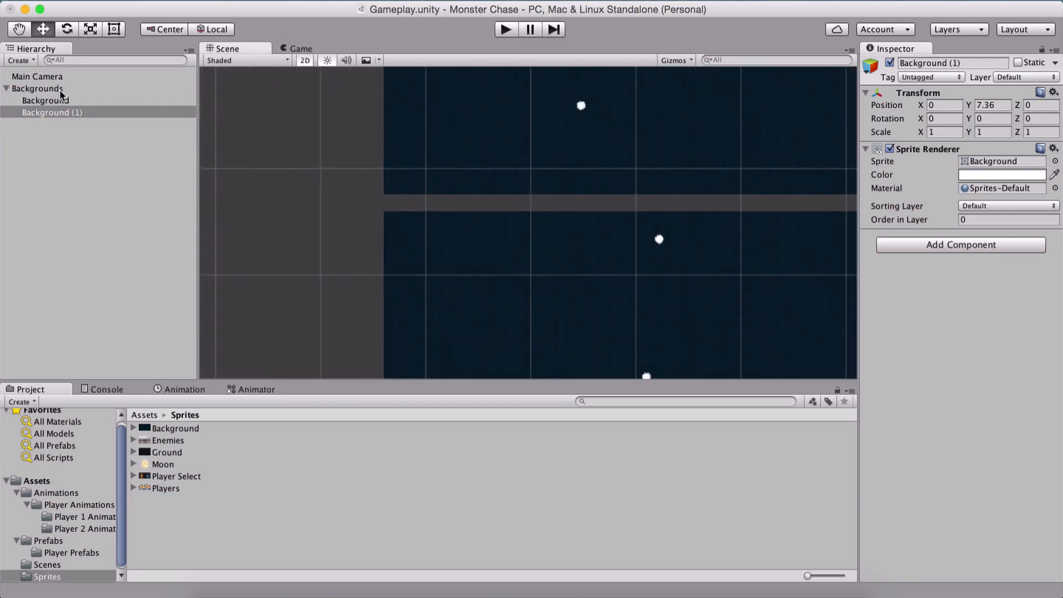
Vertex-snap the upper copy's lower-left corner onto the original background's top-left corner, at Y 7.2
left_click(47, 114)
scroll(665, 194, "down", 10)
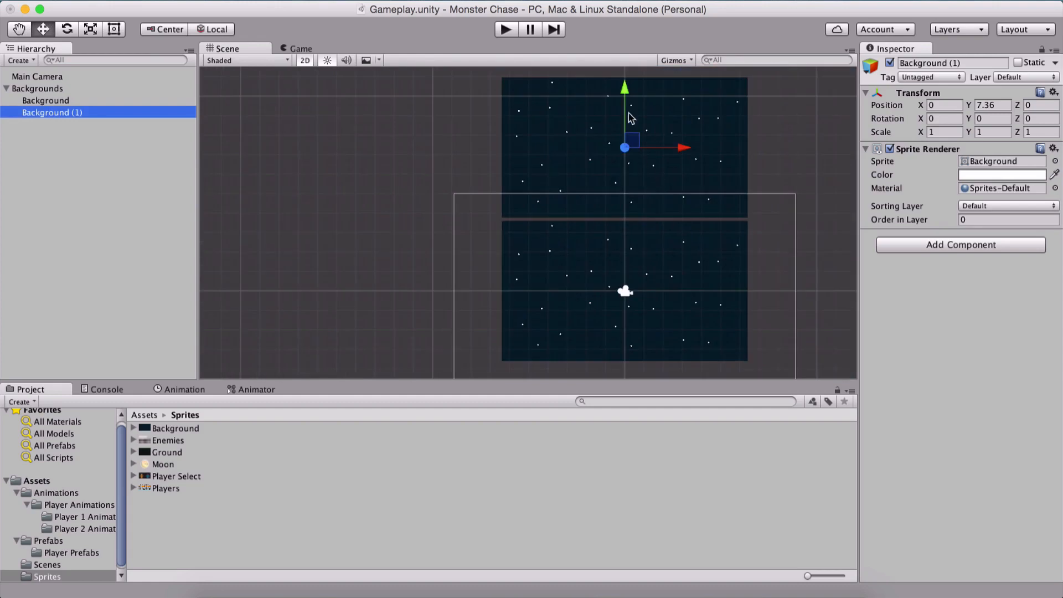
left_click(628, 138)
left_click_drag(628, 138, 650, 159)
key("super+z")
scroll(510, 176, "up", 10)
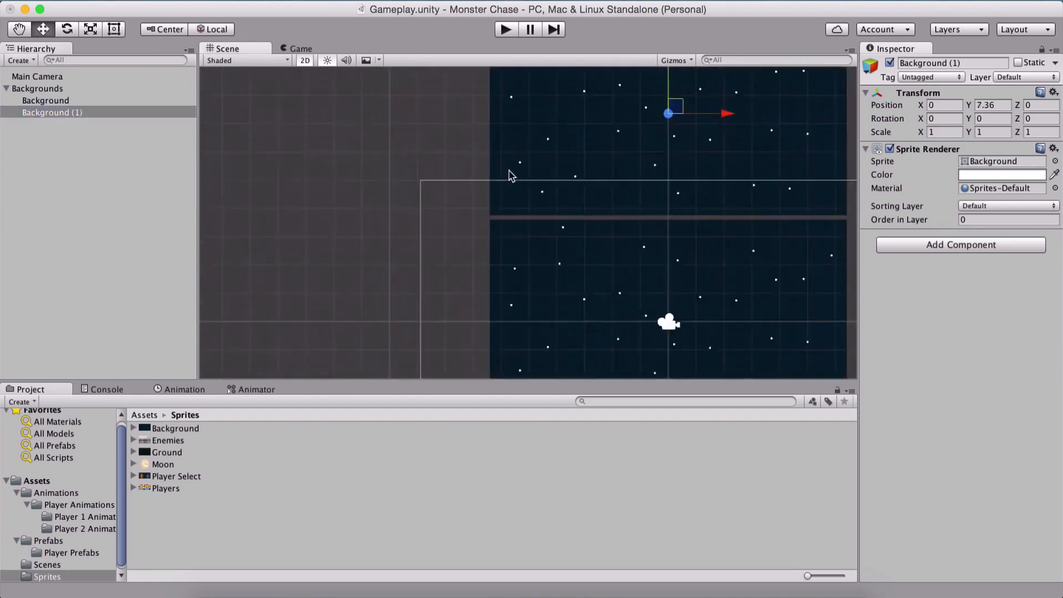
scroll(506, 185, "up", 2)
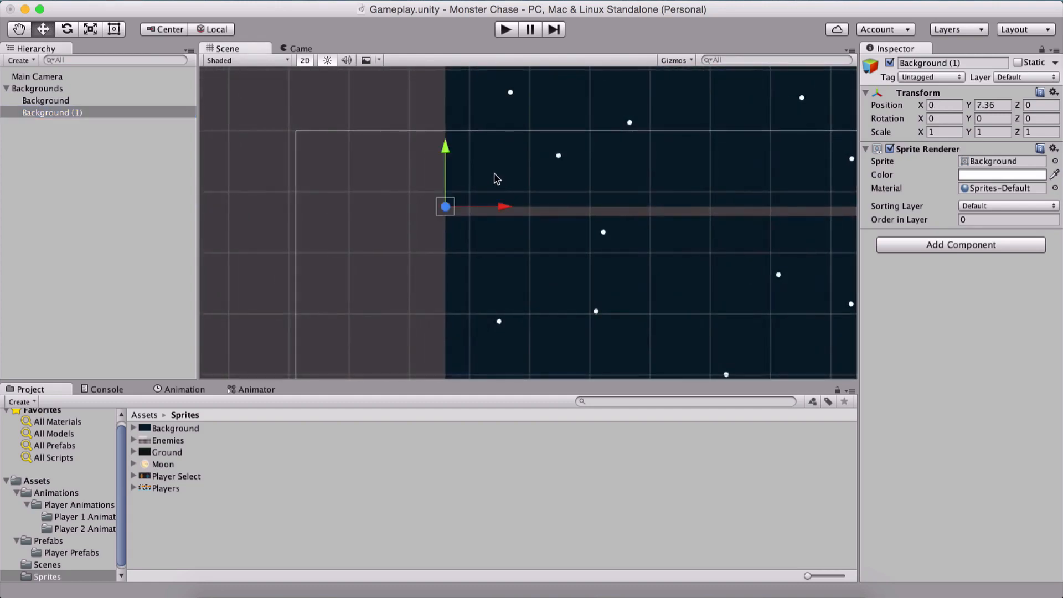
scroll(454, 209, "up", 3)
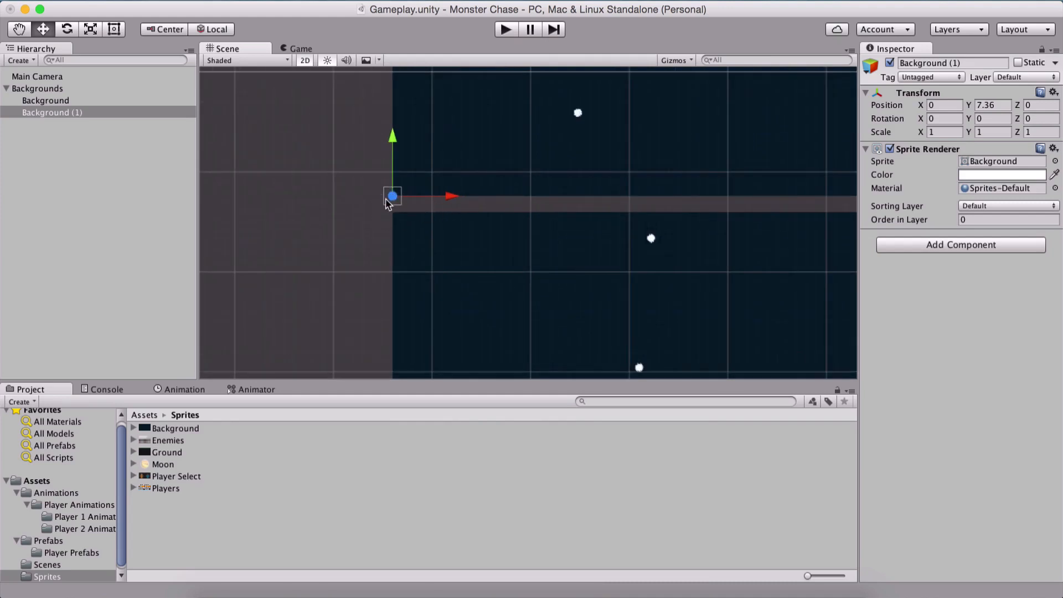
left_click_drag(389, 202, 385, 201)
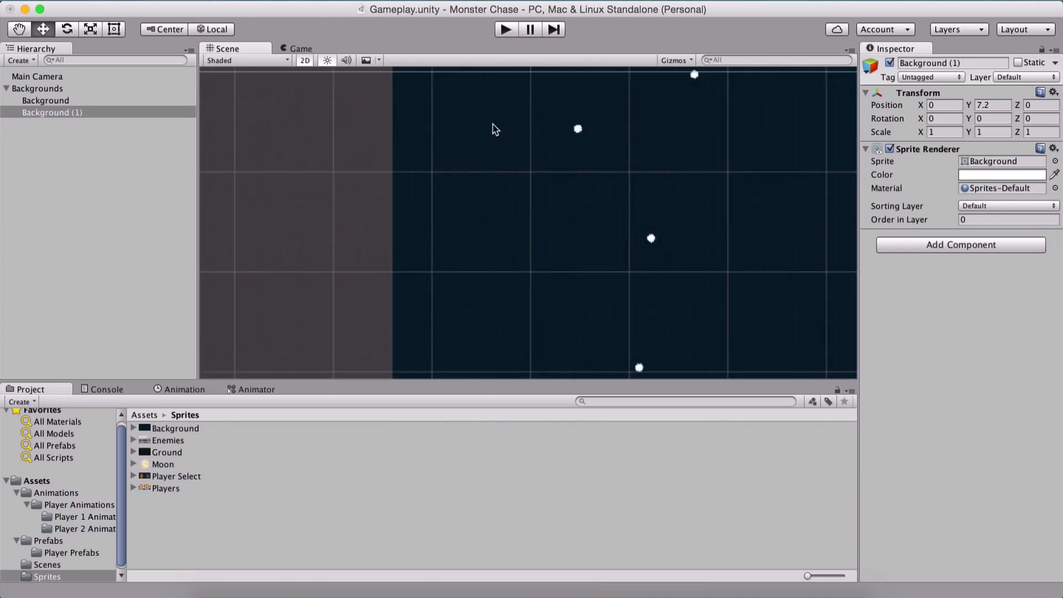
Raise the upper background copy to about Y 7.69 and vertex-snap it back flush with the original at Y 7.2
double_click(76, 113)
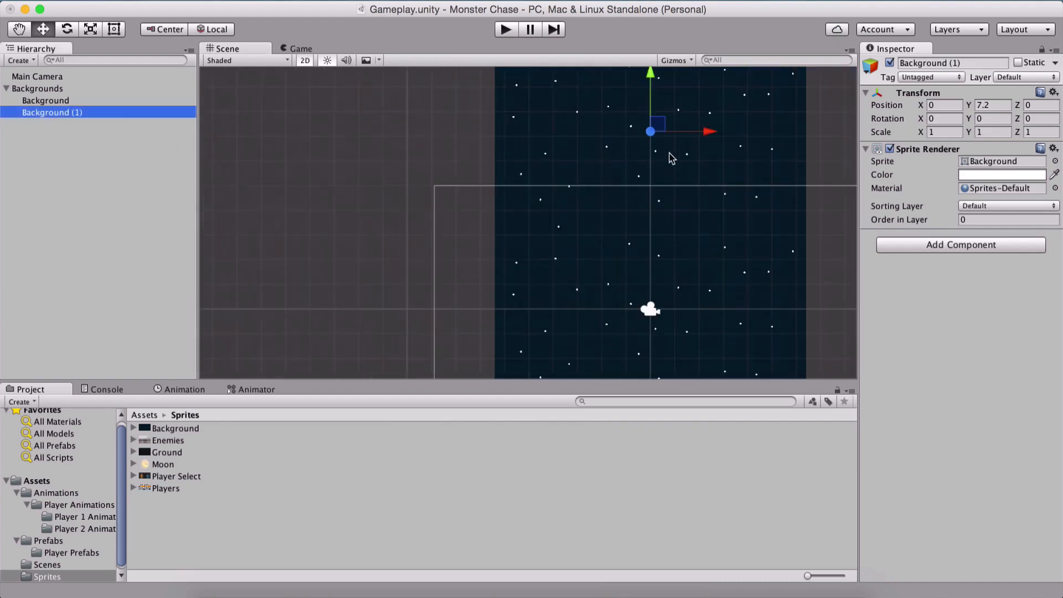
left_click_drag(654, 96, 651, 84)
scroll(486, 220, "up", 10)
key("v")
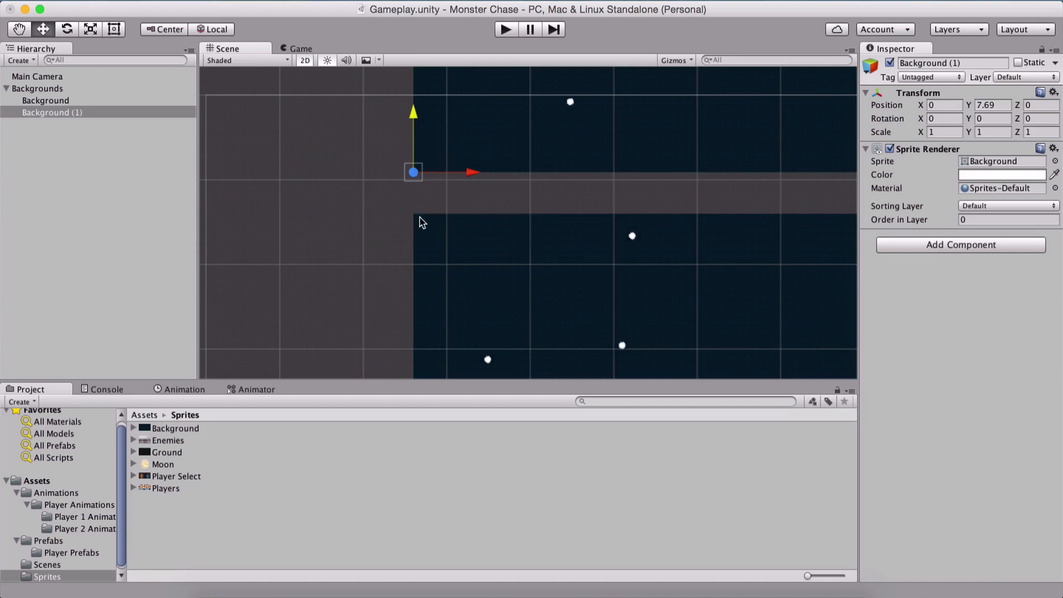
left_click_drag(414, 176, 416, 207)
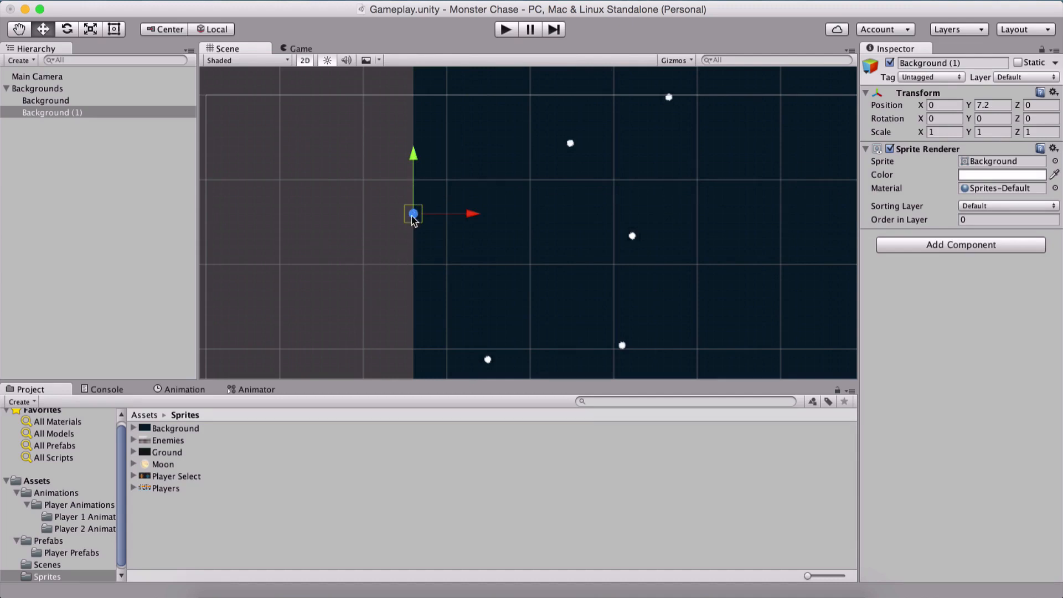
Preview the stacked backgrounds in the Game view, duplicate the upper one and move the new copy below the original to about Y -7.5
left_click(306, 49)
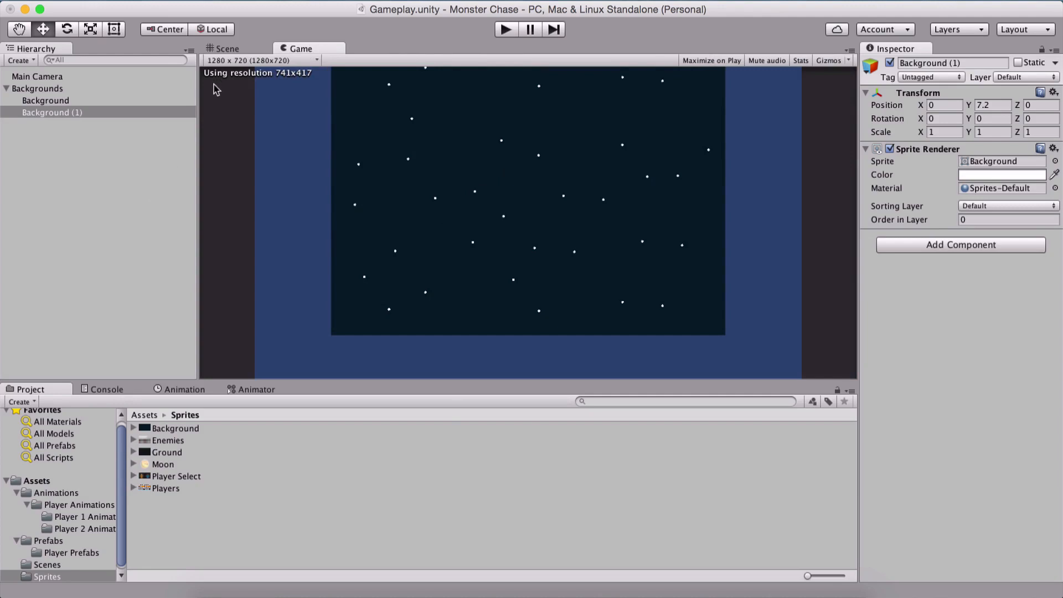
left_click(227, 48)
left_click(82, 114)
key("f")
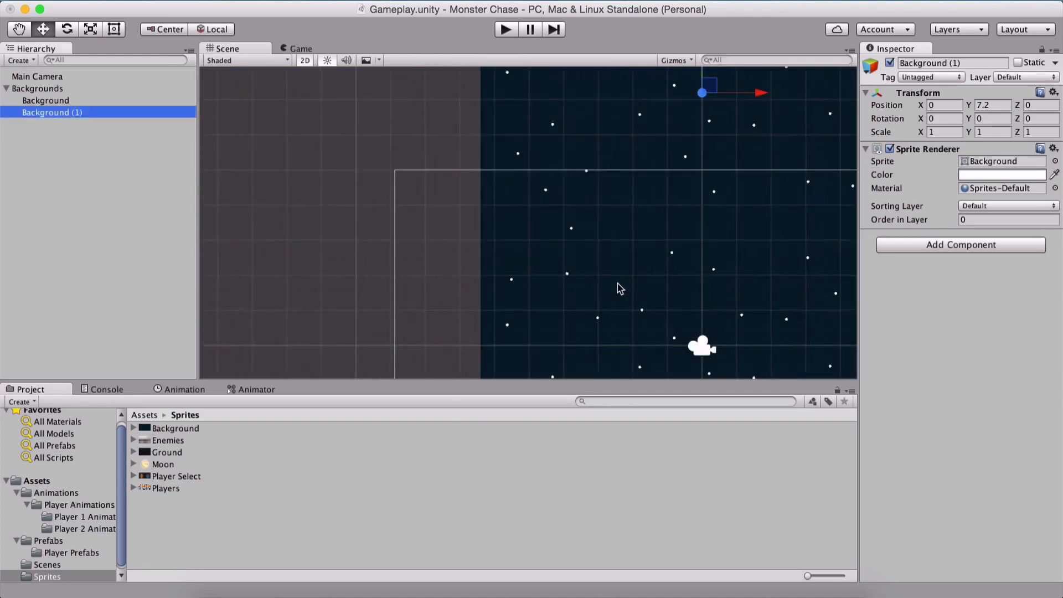
scroll(617, 283, "down", 5)
key("super+d")
scroll(645, 297, "down", 4)
left_click_drag(581, 141, 591, 308)
Vertex-snap the lower copy's top-left corner to the original's bottom-left corner, at Y -7.2, and check the result in the Game view
scroll(529, 266, "up", 5)
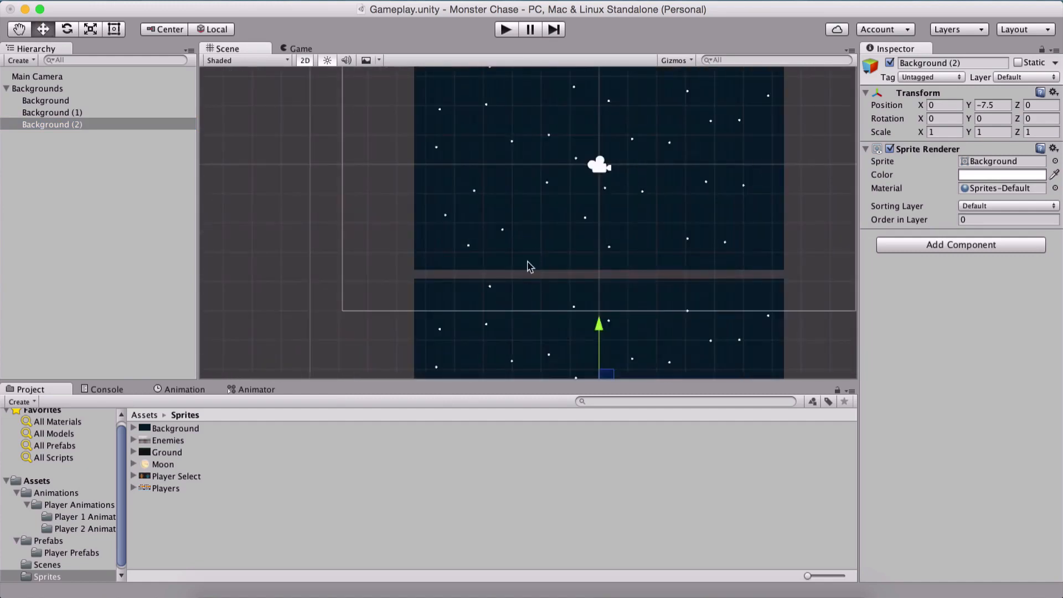
scroll(510, 237, "up", 10)
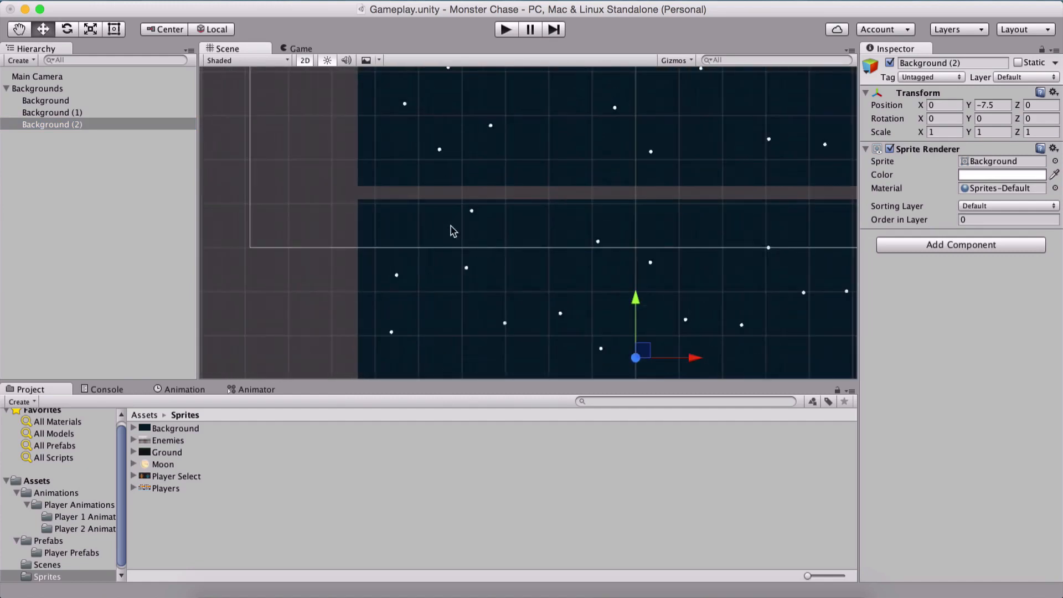
middle_click_drag(258, 189, 489, 197)
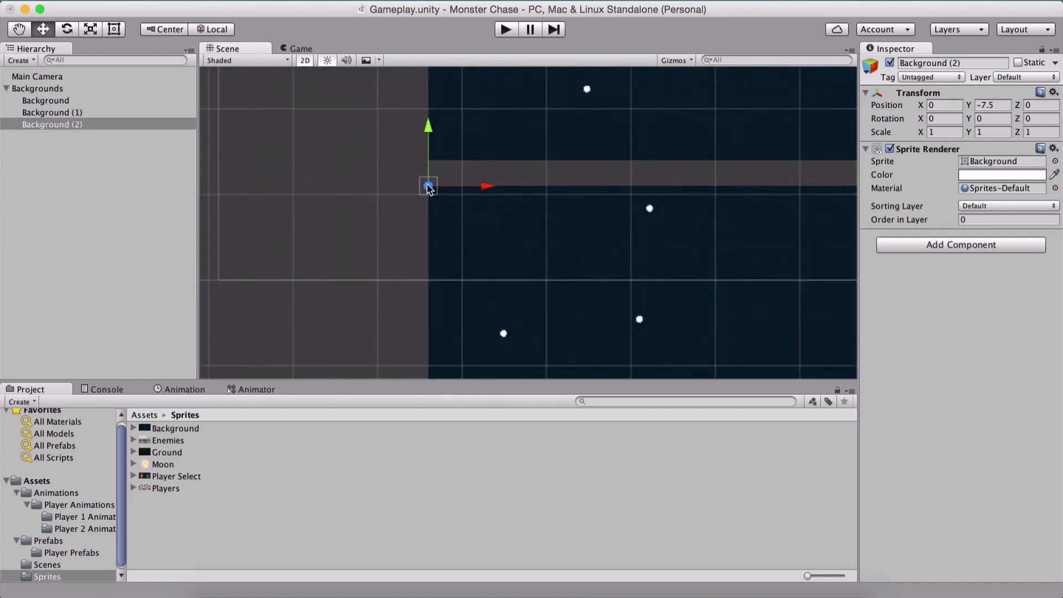
left_click_drag(429, 189, 429, 159)
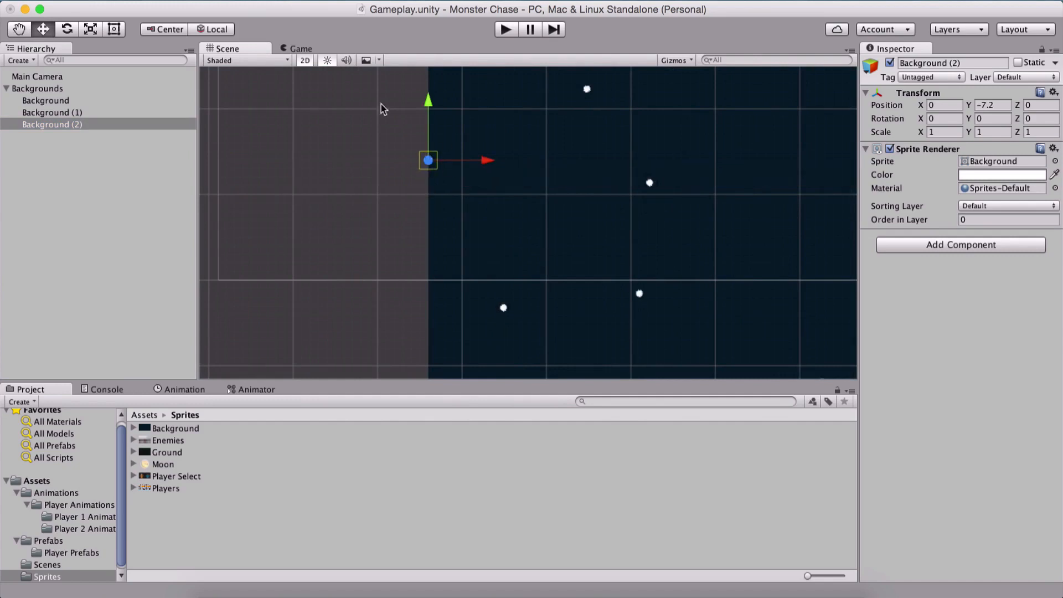
left_click(301, 49)
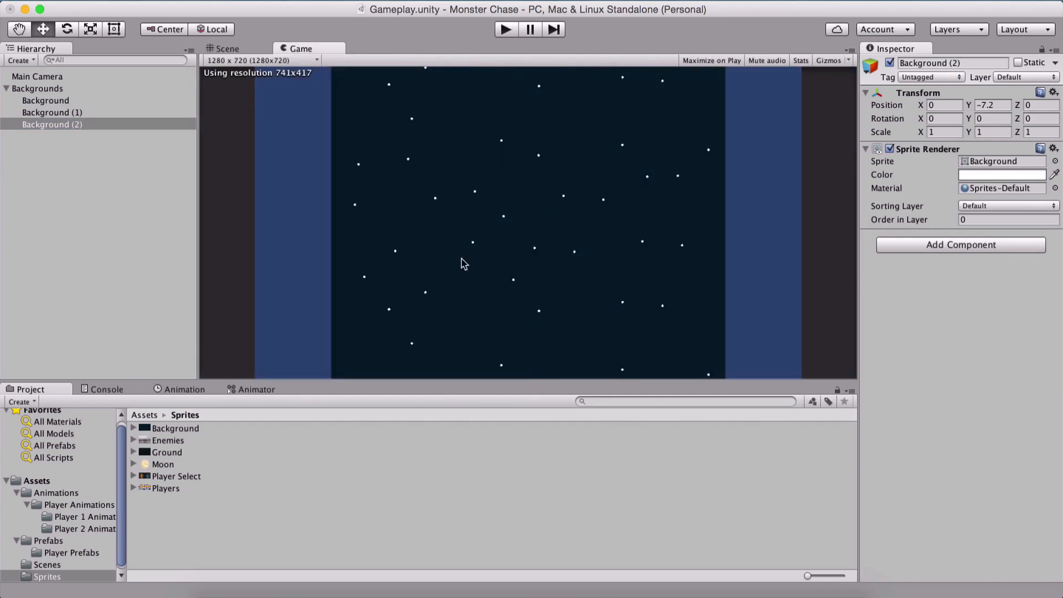
Return to the Scene view, select all three stacked background sprites and duplicate them together
left_click(221, 51)
scroll(459, 280, "down", 8)
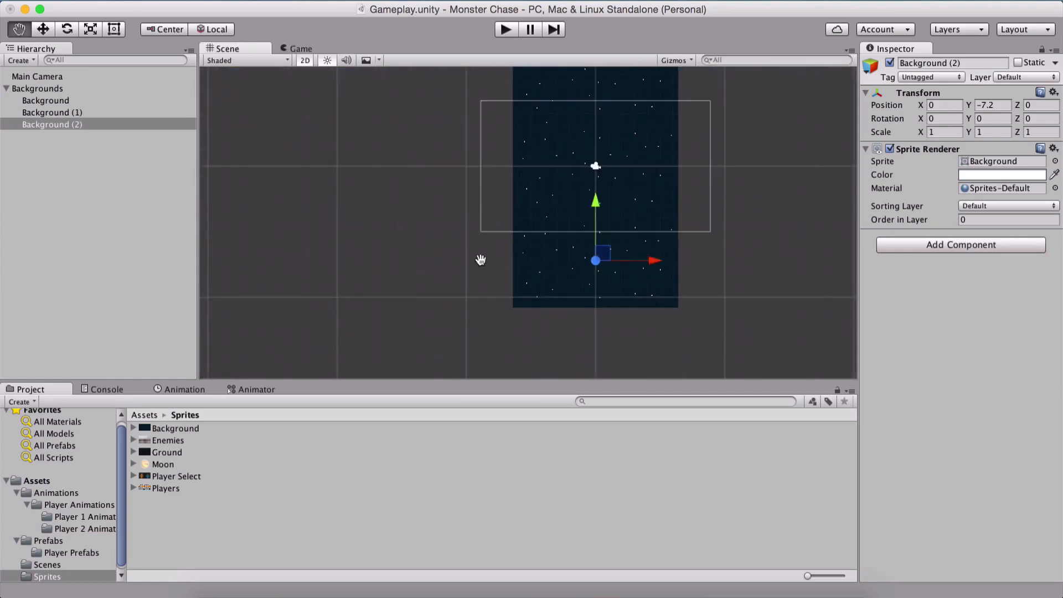
middle_click_drag(481, 260, 385, 261)
scroll(385, 261, "down", 3)
left_click(45, 100, "shift")
key("super+d")
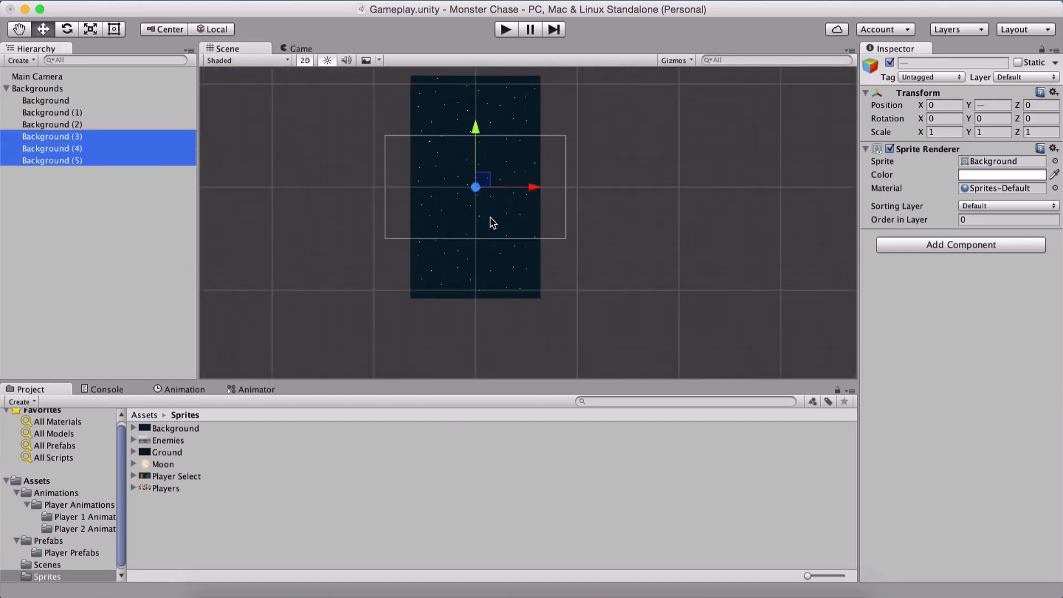
Move the duplicated background column right to about X 13.21 and vertex-snap it flush with the original column at X 12.8
left_click_drag(531, 187, 668, 189)
scroll(553, 147, "up", 10)
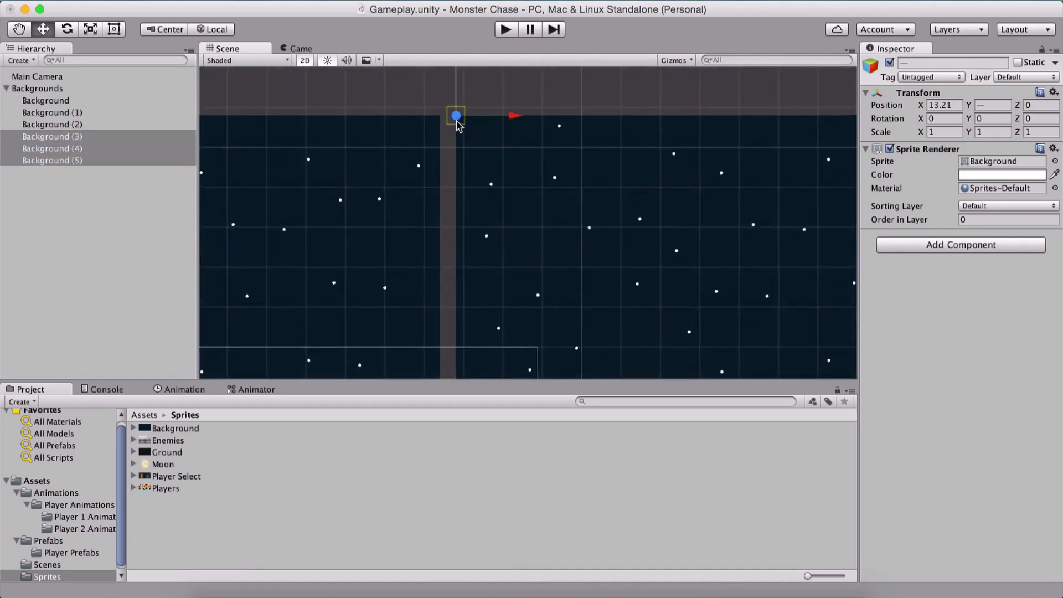
left_click_drag(457, 127, 446, 118)
scroll(492, 256, "down", 10)
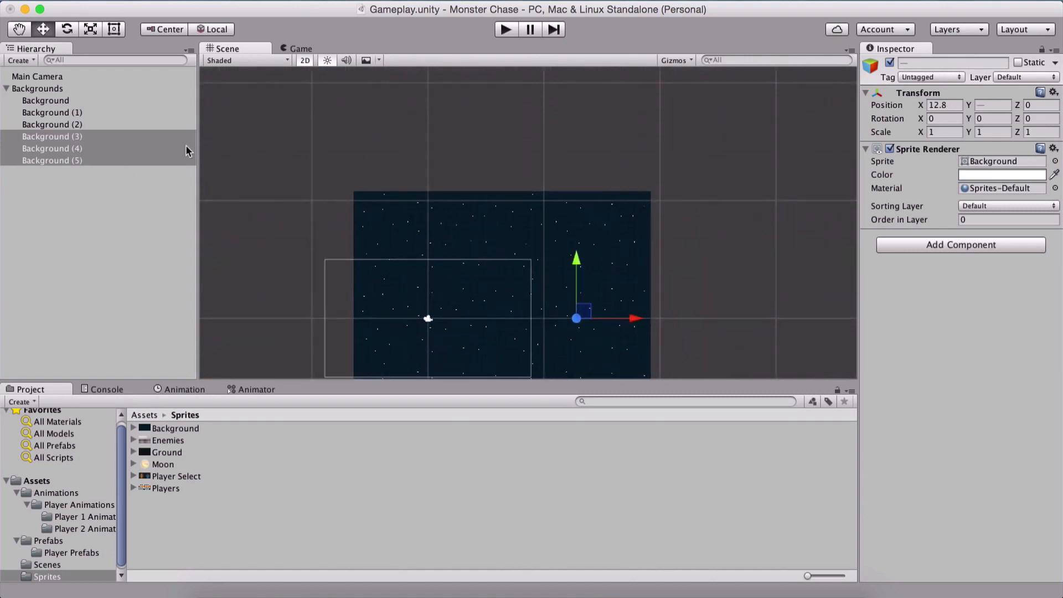
Duplicate the right-hand background column and move the copy to the left of the original column, at about X -12.84
key("super+d")
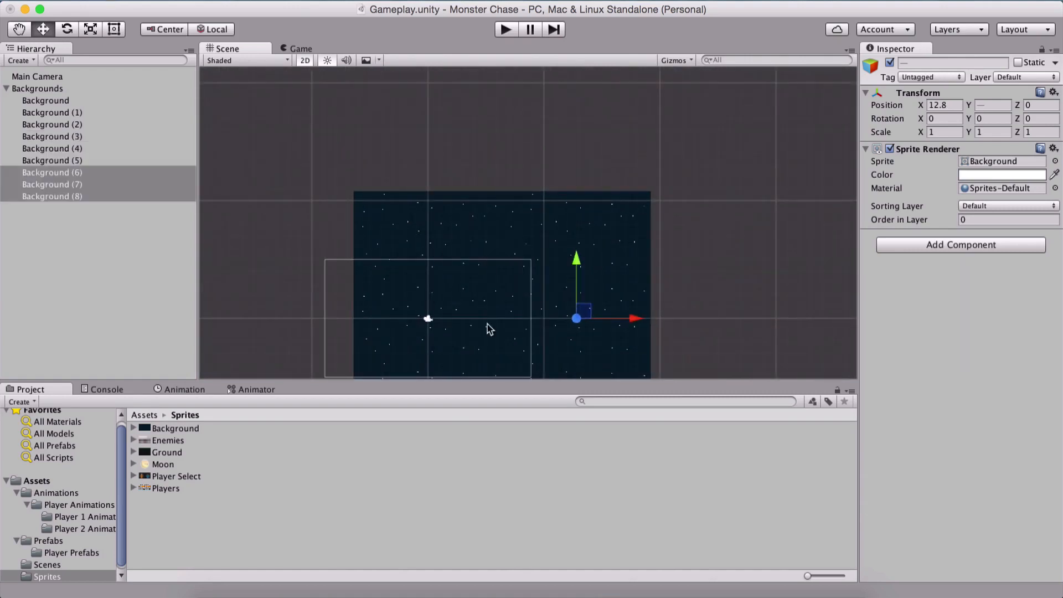
left_click_drag(635, 318, 328, 302)
middle_click_drag(462, 294, 579, 199)
scroll(488, 140, "up", 3)
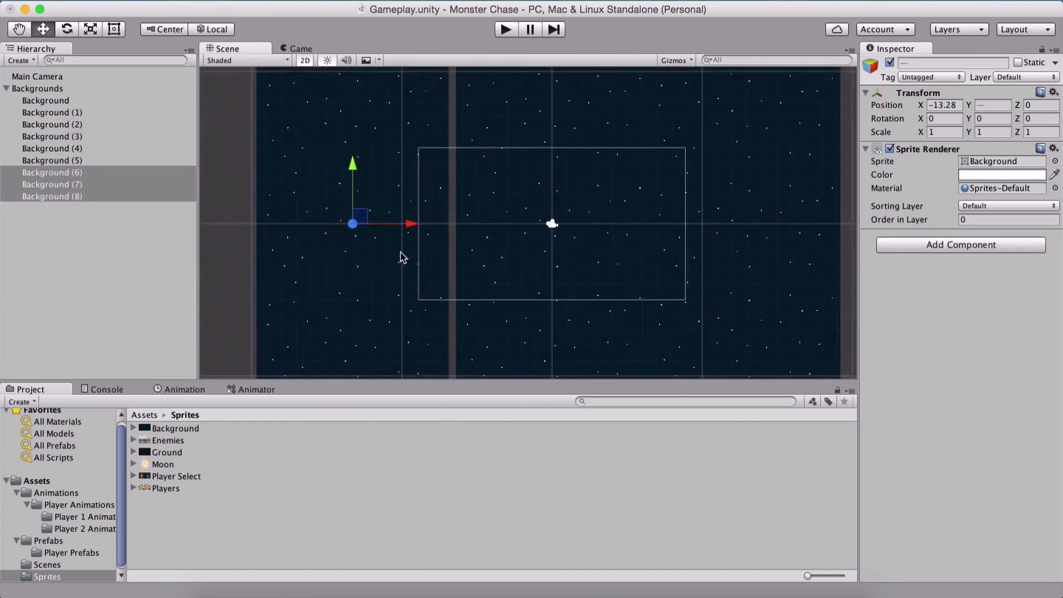
left_click_drag(412, 223, 421, 223)
Vertex-snap the left column's top-right corner to the original column's top-left corner, at X -12.8, and check the result in the Game view
middle_click_drag(552, 237, 560, 365)
scroll(470, 204, "up", 8)
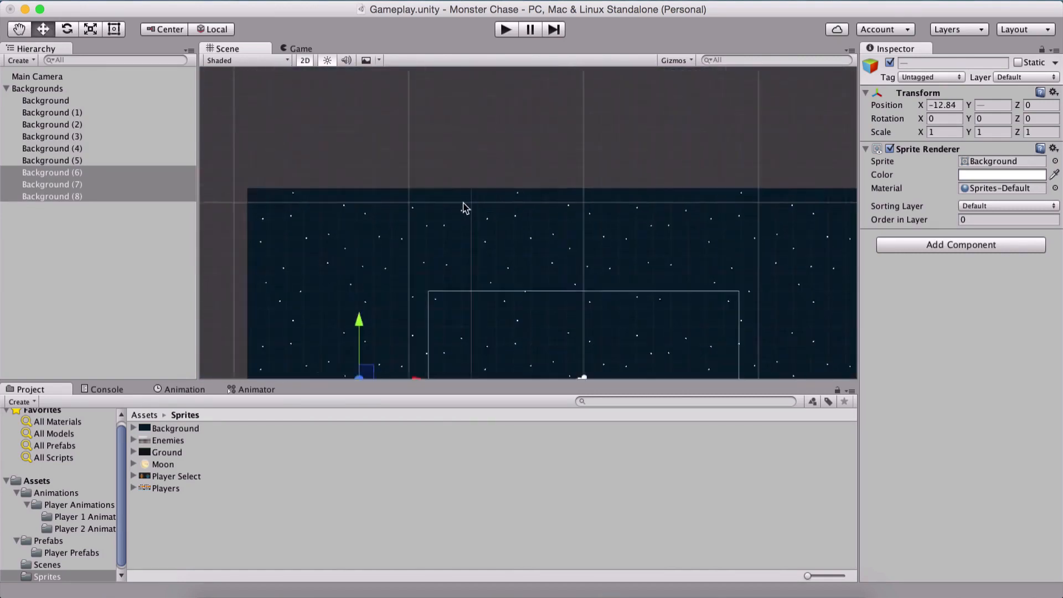
middle_click_drag(624, 257, 552, 277)
scroll(382, 214, "up", 4)
middle_click_drag(382, 214, 510, 227)
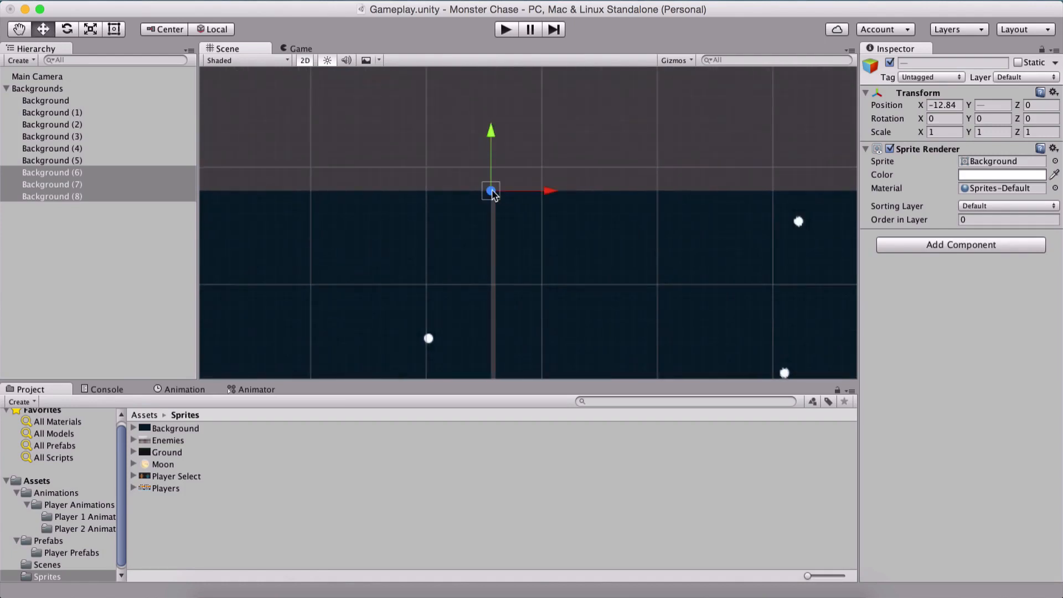
left_click_drag(493, 195, 500, 200)
left_click(302, 49)
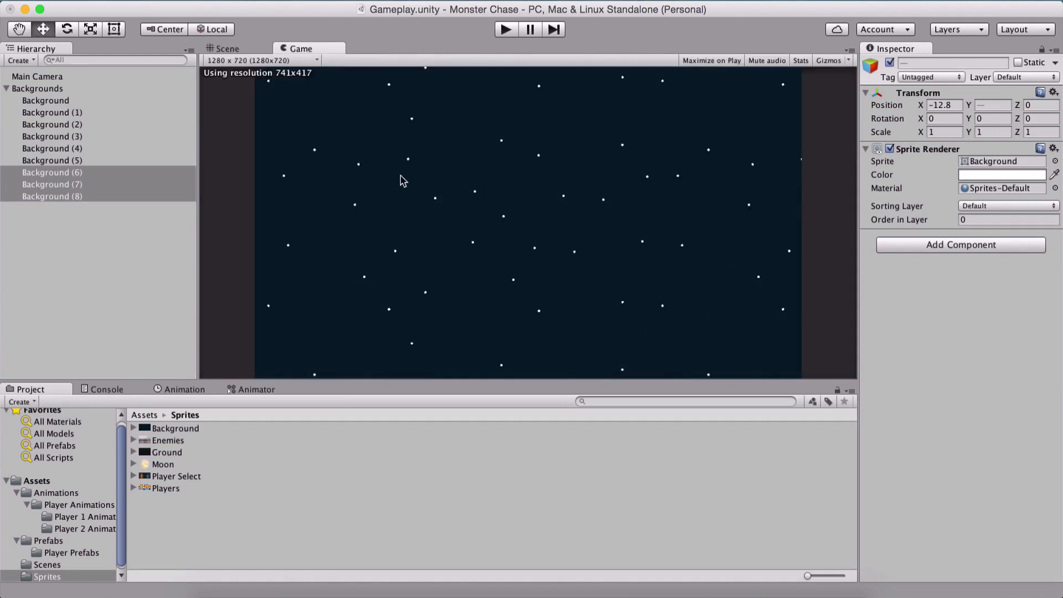
Back in the Scene view, select all nine background sprites, duplicate them and move the copied block just right of the original block
left_click(242, 49)
scroll(477, 218, "down", 10)
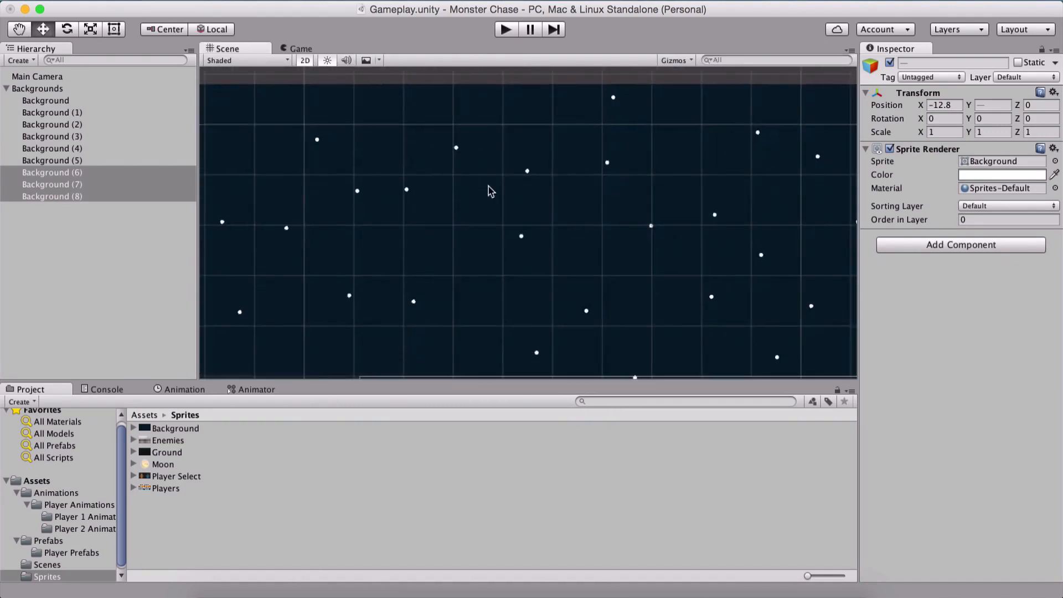
key("f")
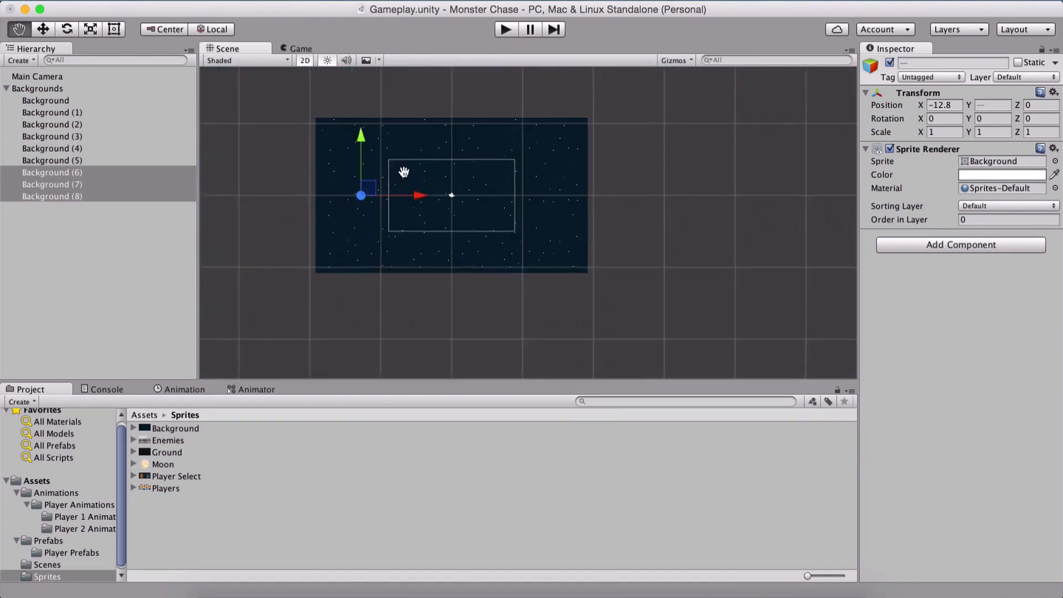
left_click(45, 101, "shift")
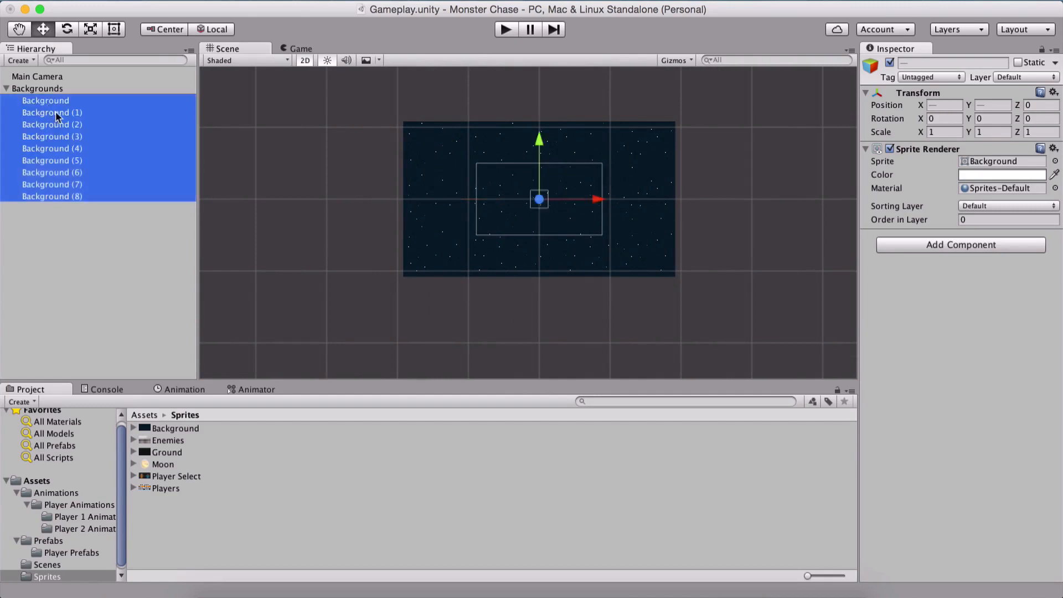
key("super+d")
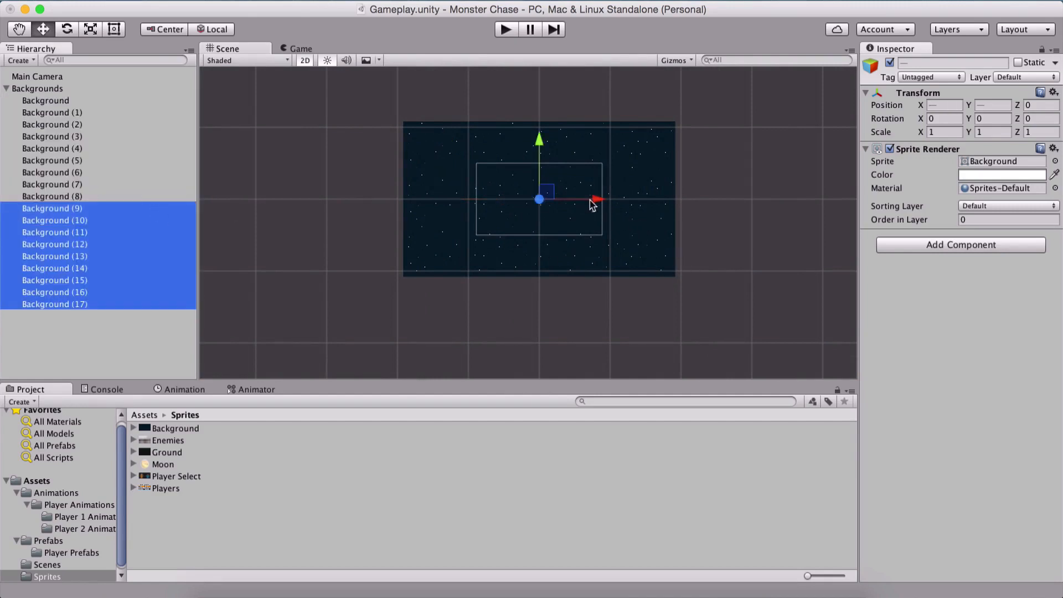
left_click_drag(593, 199, 880, 201)
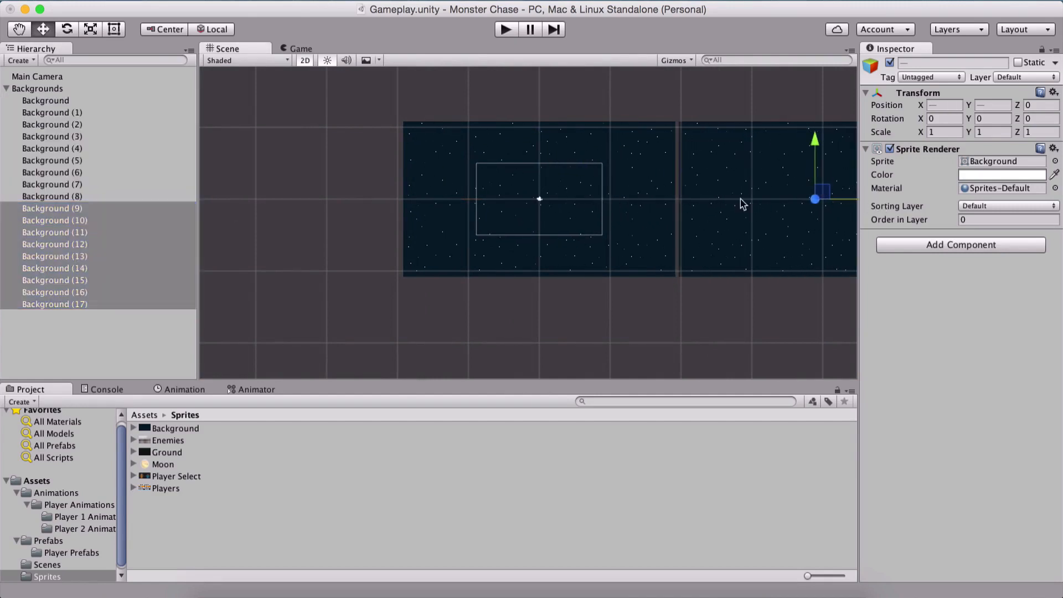
Vertex-snap the copied block's top-left corner to the top-right corner of the original nine-sprite block
middle_click_drag(693, 183, 518, 244)
scroll(490, 211, "up", 7)
middle_click_drag(491, 202, 520, 296)
scroll(529, 244, "up", 7)
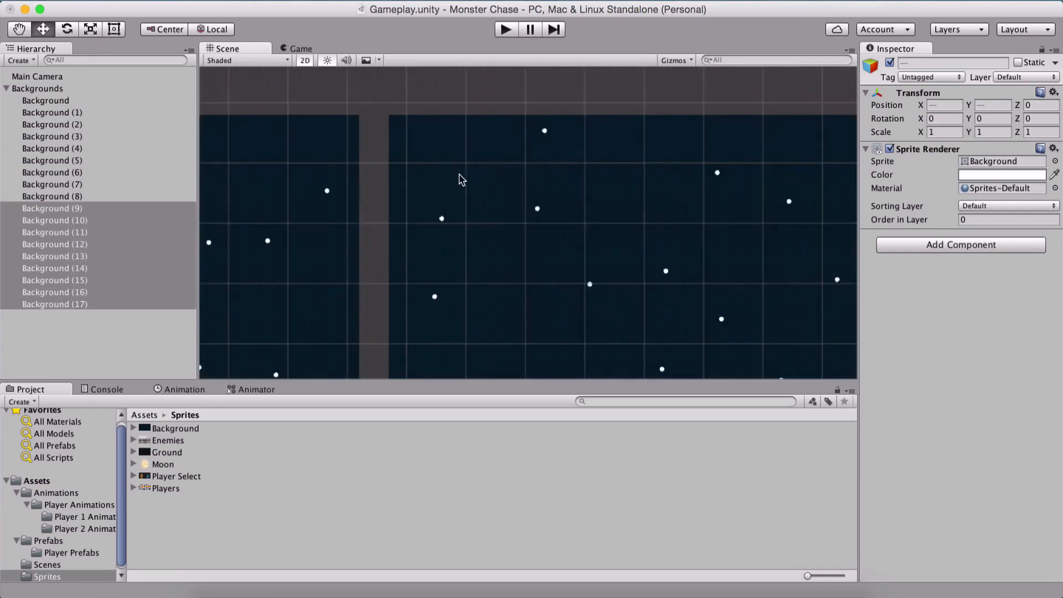
key("v")
left_click_drag(389, 115, 360, 115)
scroll(419, 195, "down", 10)
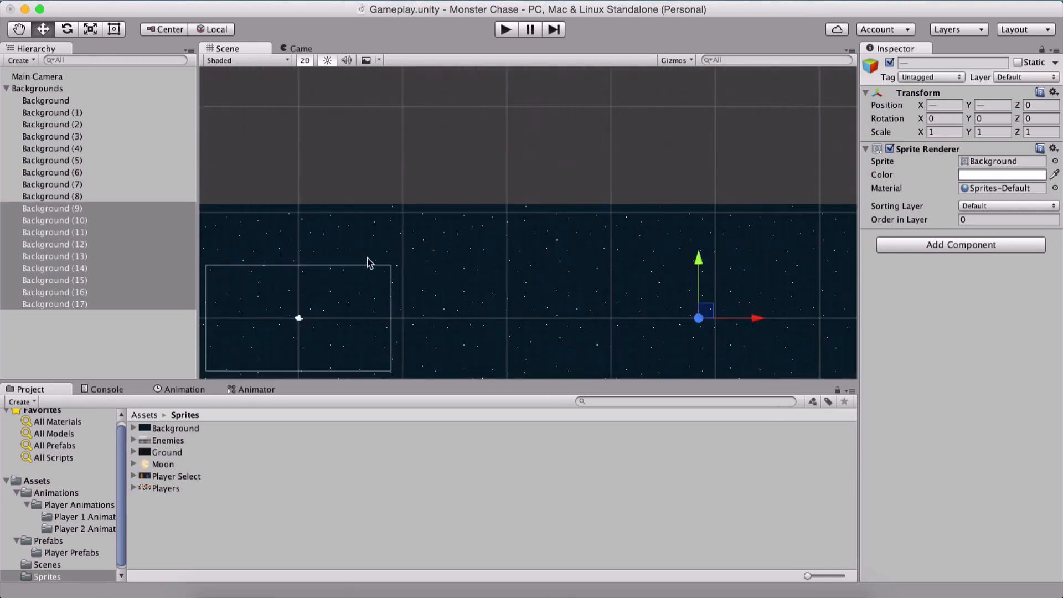
Duplicate the right-hand nine-sprite block and move the new copy close to the left edge of the original block
left_click(193, 206)
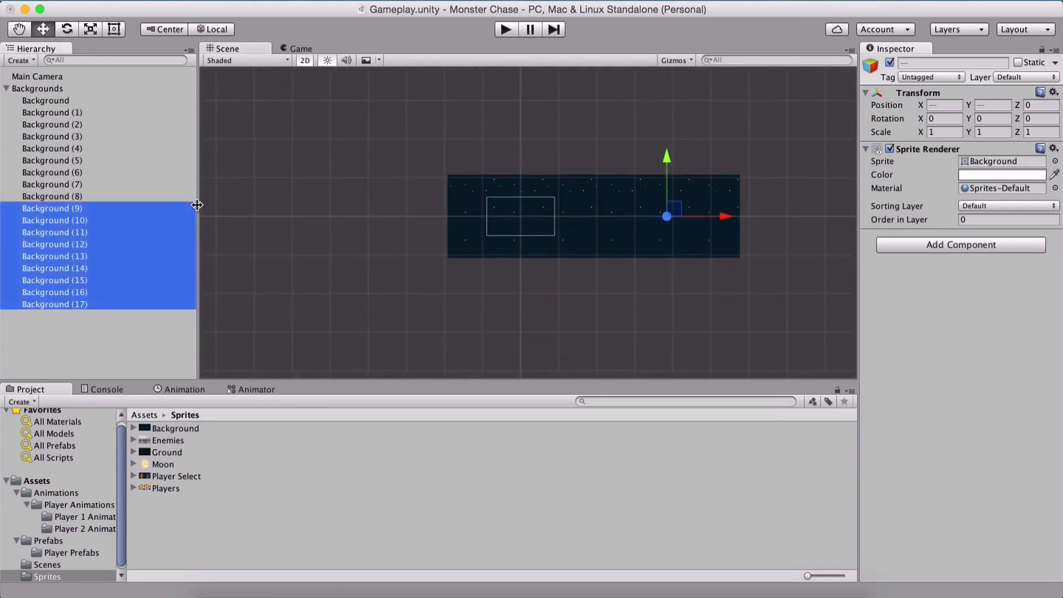
key("super+d")
left_click(728, 219)
left_click_drag(729, 219, 433, 205)
scroll(432, 200, "up", 6)
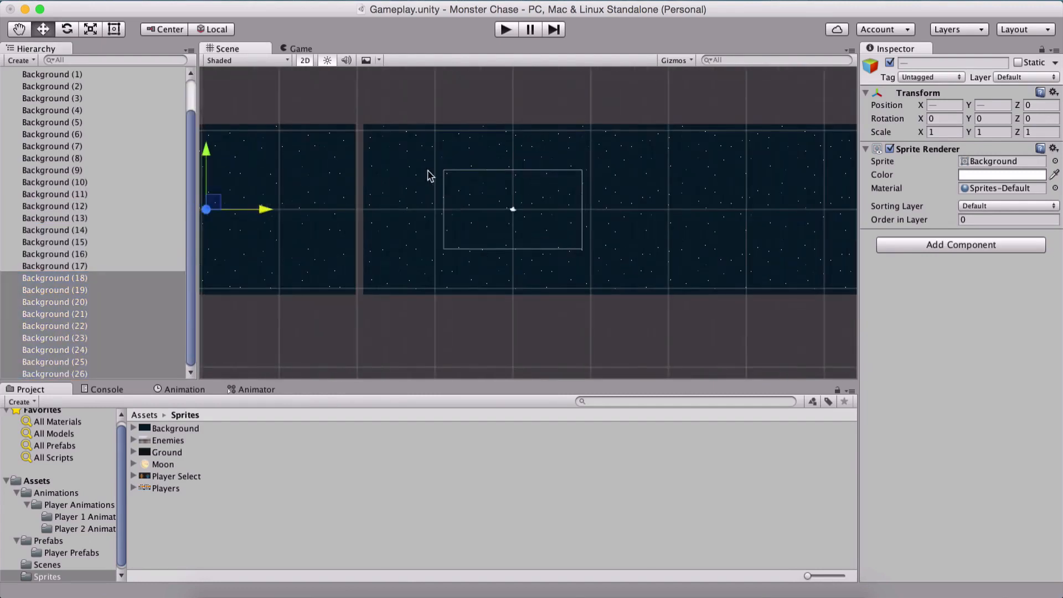
scroll(430, 174, "down", 3)
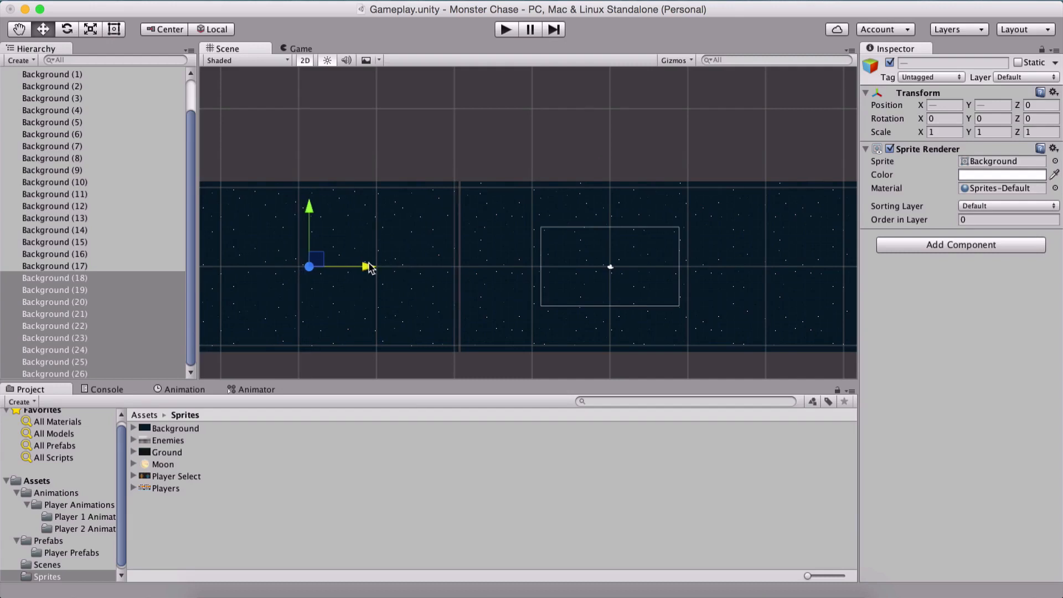
Vertex-snap the left block's top-right corner to the original block's top-left corner and review the whole background strip
scroll(432, 183, "up", 6)
scroll(464, 221, "up", 3)
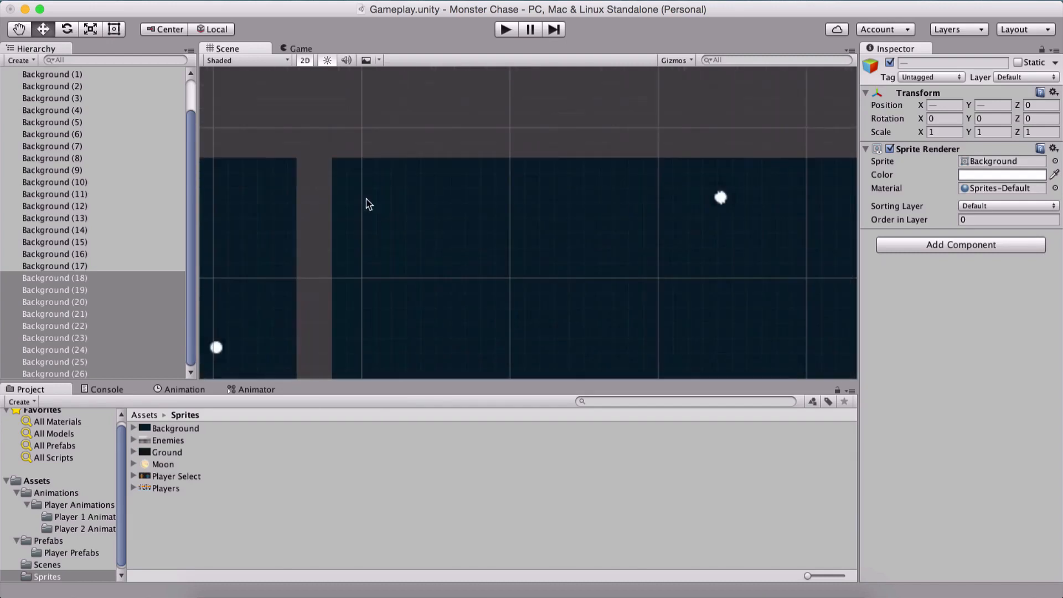
key("v")
left_click_drag(304, 155, 322, 156)
scroll(508, 260, "down", 3)
scroll(586, 327, "down", 8)
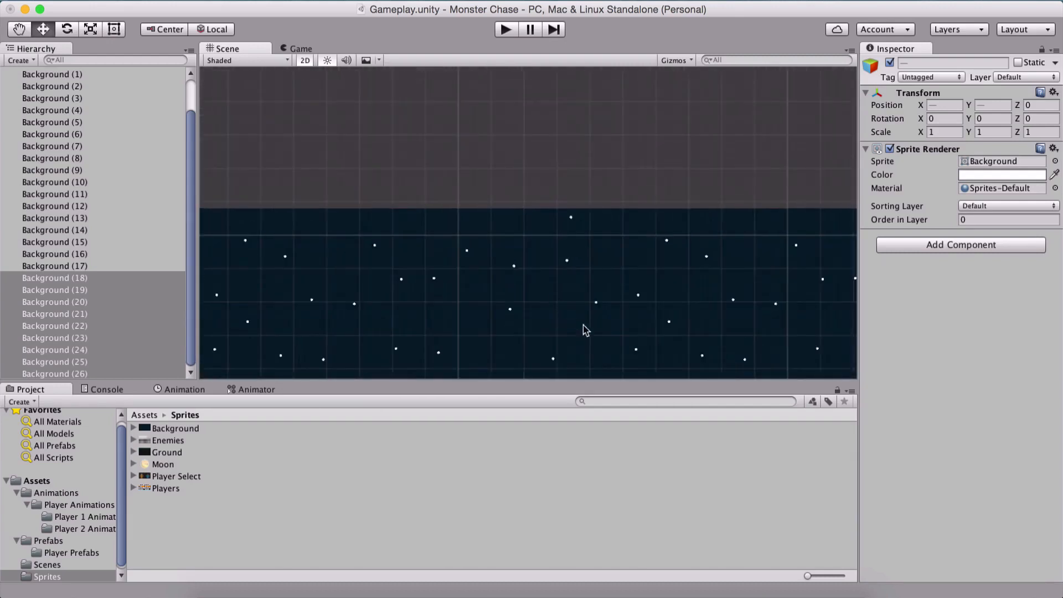
middle_click_drag(591, 323, 448, 221)
key("f")
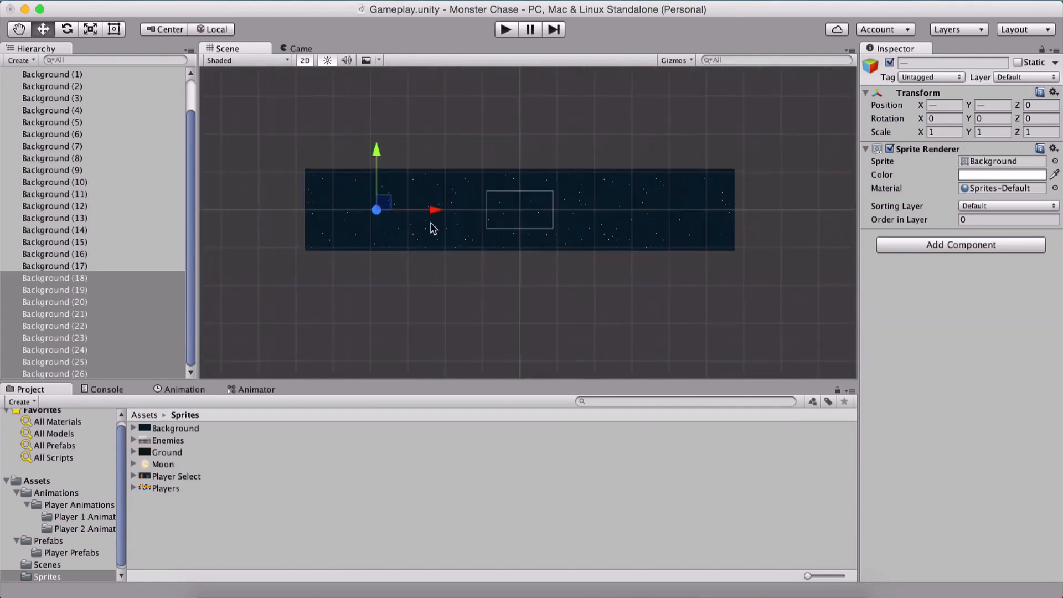
scroll(34, 88, "up", 3)
Test the Main Camera at the strip's right end at about X 46.8, set it to 46, and reset its X position to 0
left_click(67, 80)
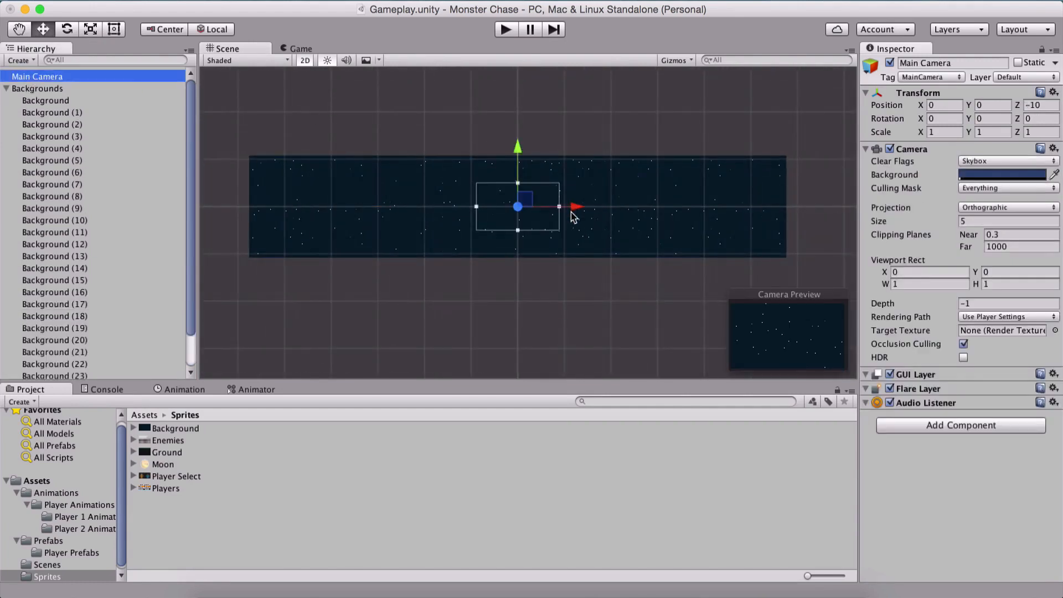
left_click_drag(573, 213, 795, 206)
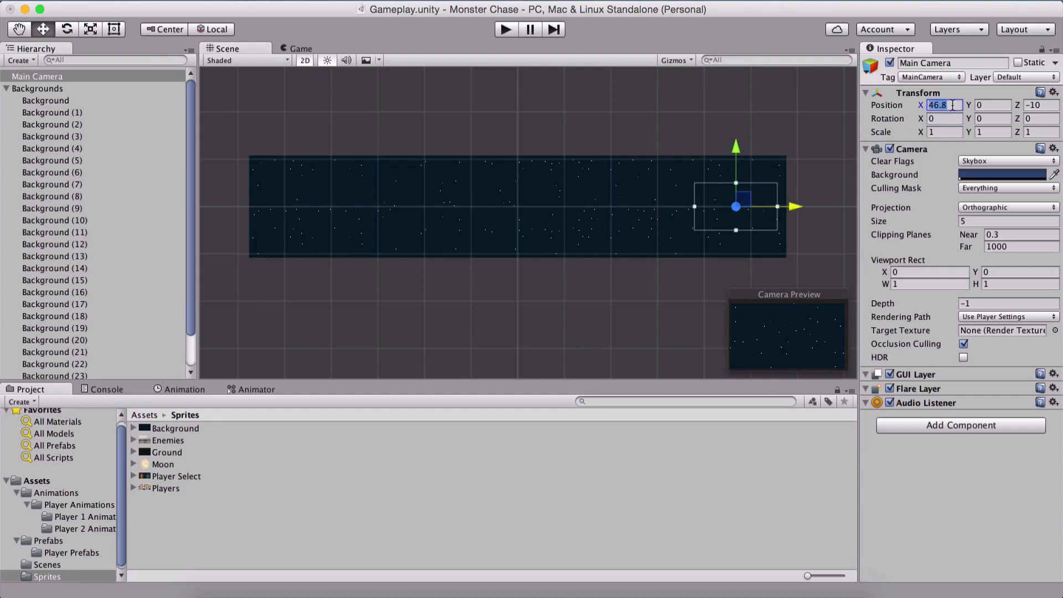
type("46.")
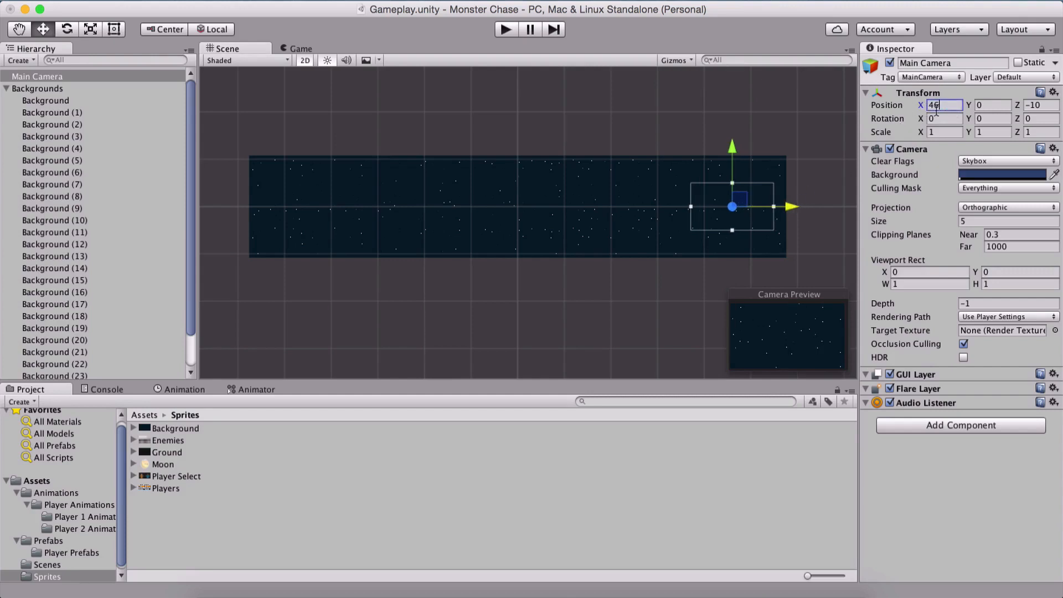
key("Return")
type("0")
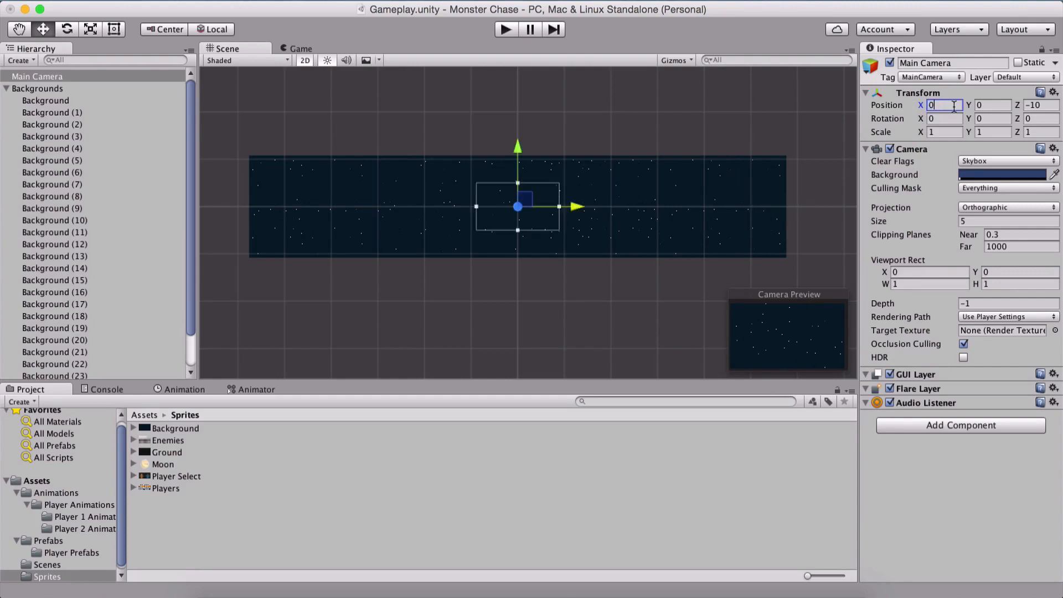
Move the Main Camera left along the background to about X -12.1 and return its X position to 0
left_click_drag(574, 207, 516, 182)
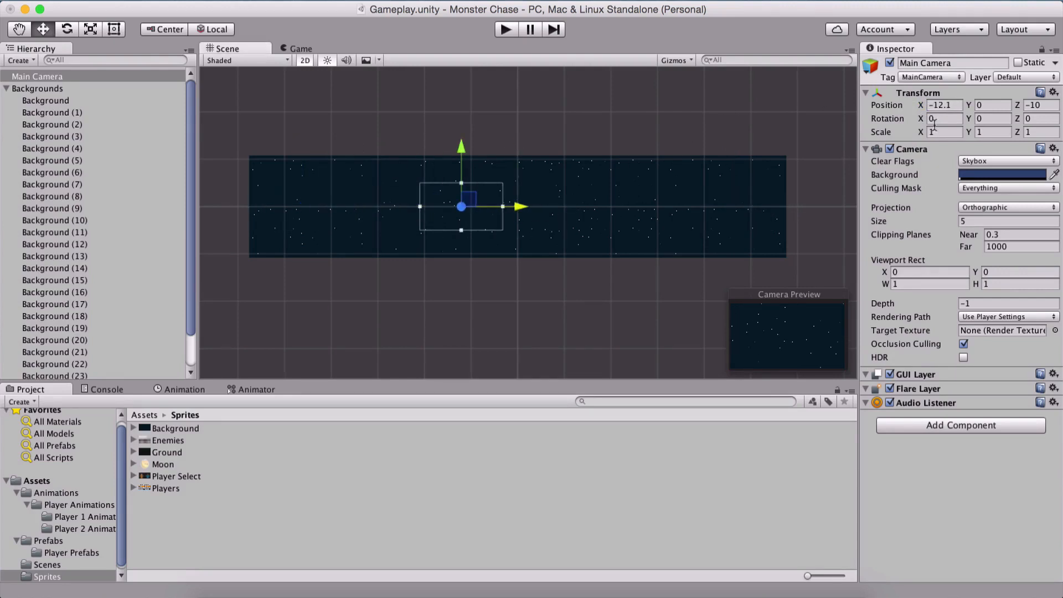
left_click(946, 104)
type("0")
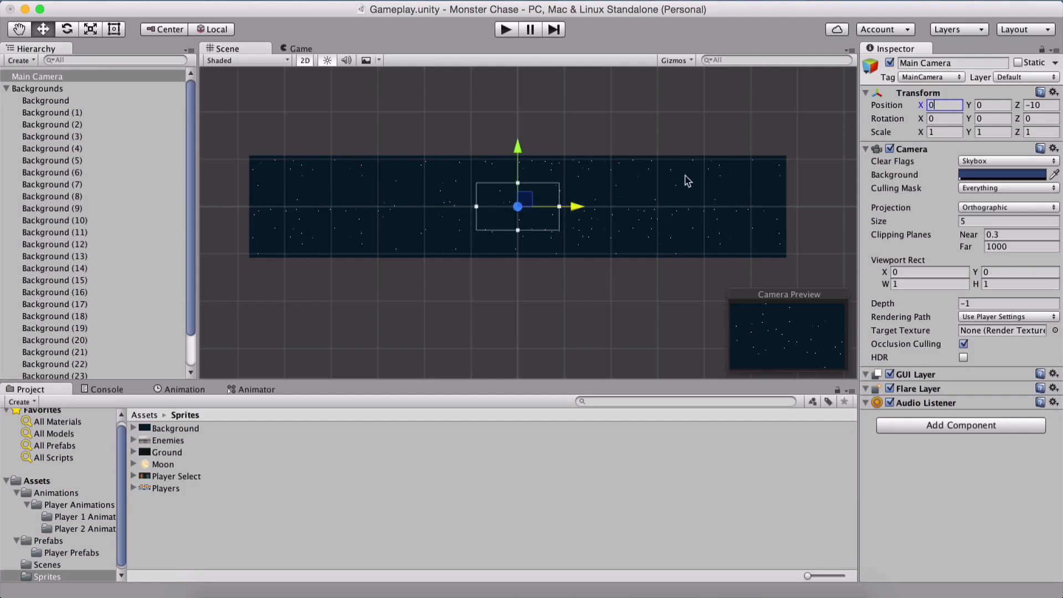
Collapse the Backgrounds group and place the Moon sprite in the scene left of the camera frame, at about X -12.75, Y 3.17
left_click(6, 88)
scroll(455, 289, "up", 3)
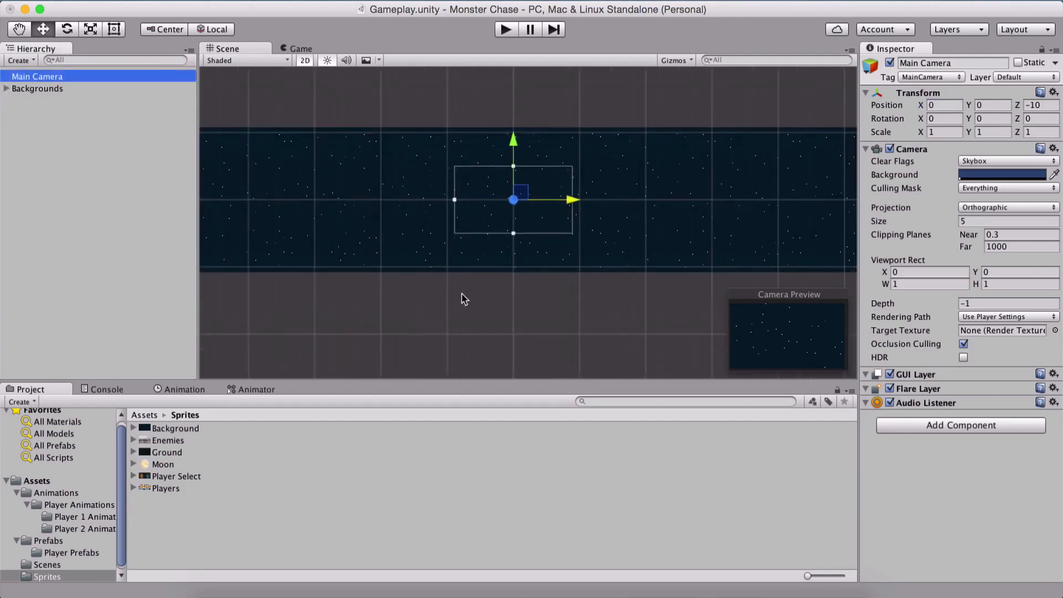
scroll(456, 285, "down", 3)
scroll(455, 283, "up", 3)
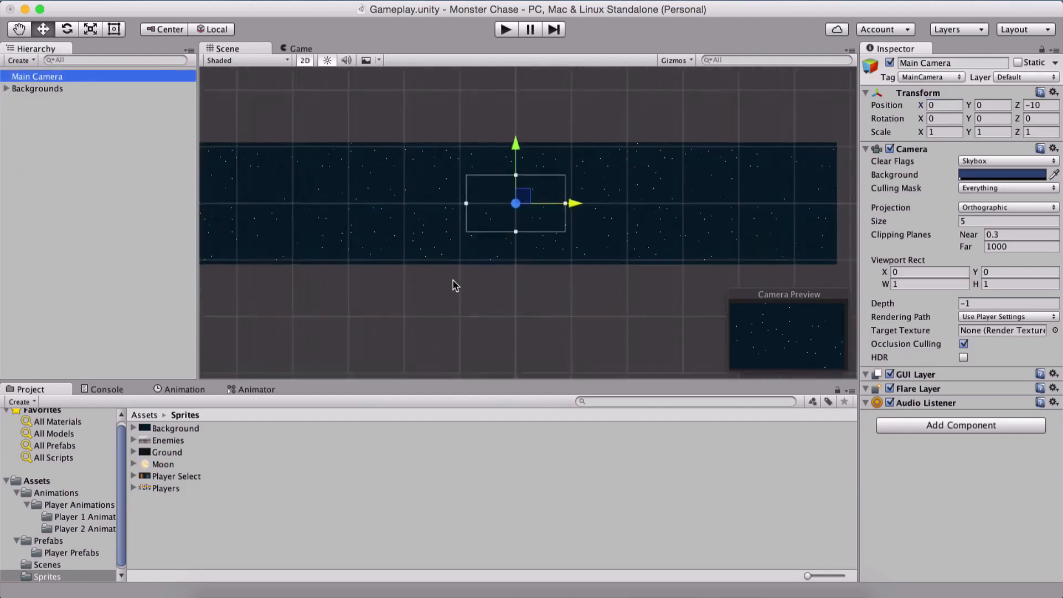
left_click_drag(145, 468, 475, 182)
scroll(422, 216, "up", 5)
middle_click_drag(422, 216, 442, 302)
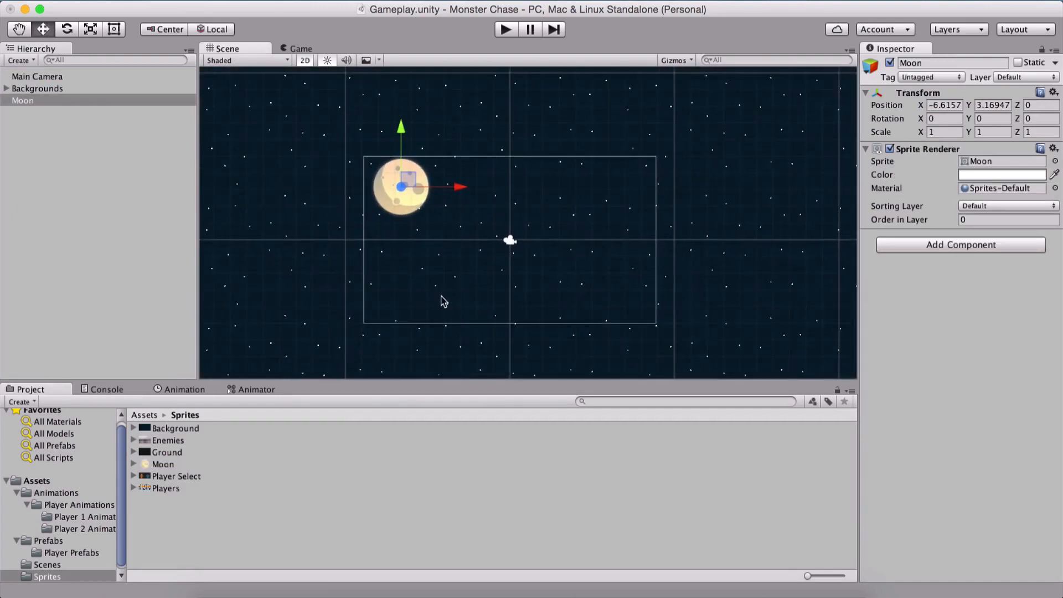
left_click_drag(445, 185, 345, 183)
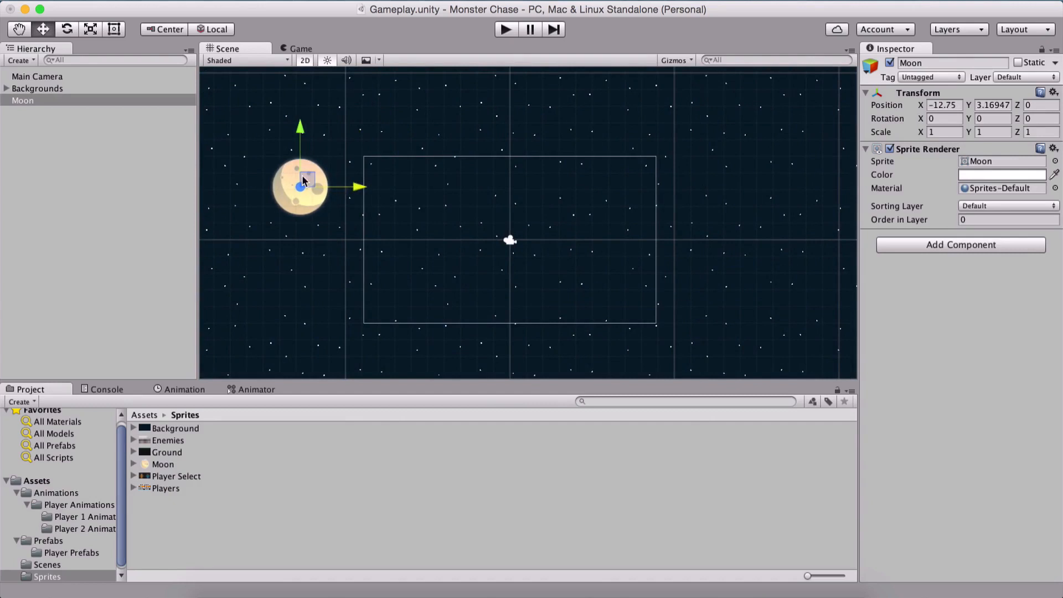
Preview the moon in the Game view with the Main Camera at about X -17.04, reset its X to 0 and return to the Scene view
left_click(296, 49)
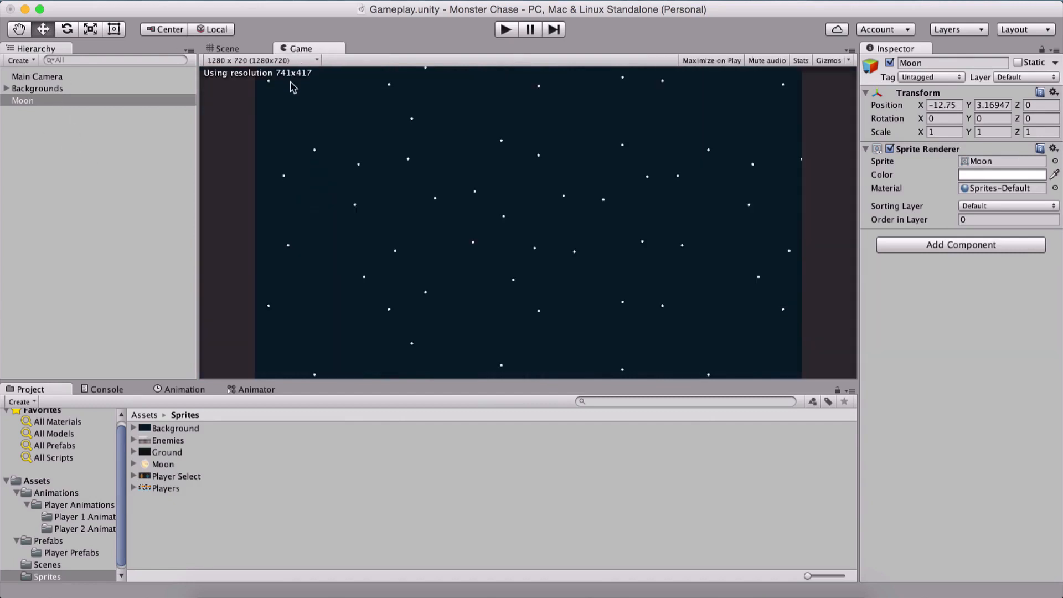
left_click(48, 77)
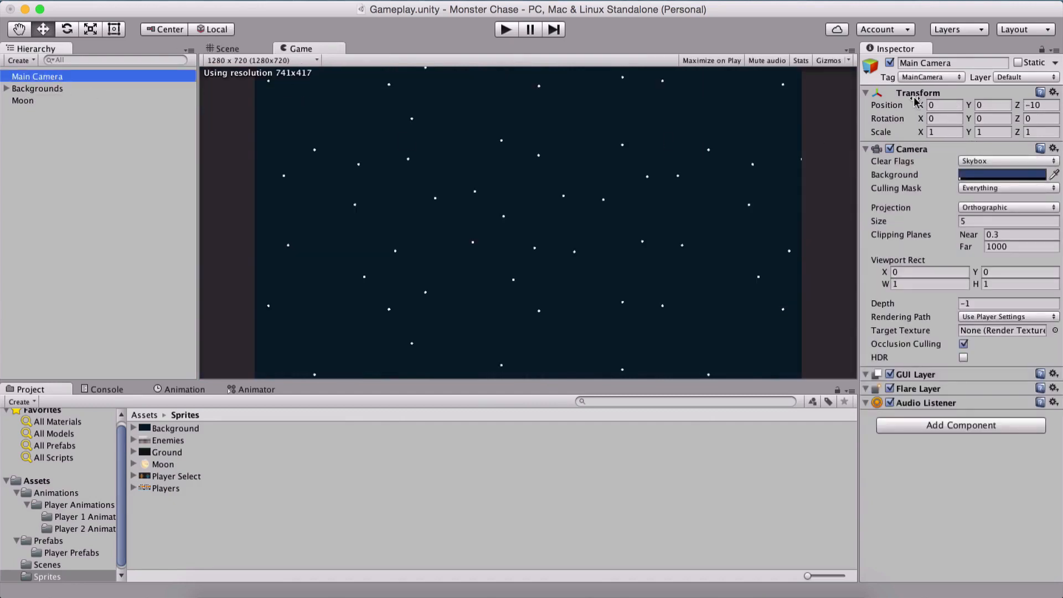
left_click_drag(916, 102, 619, 117)
left_click_drag(491, 109, 496, 159)
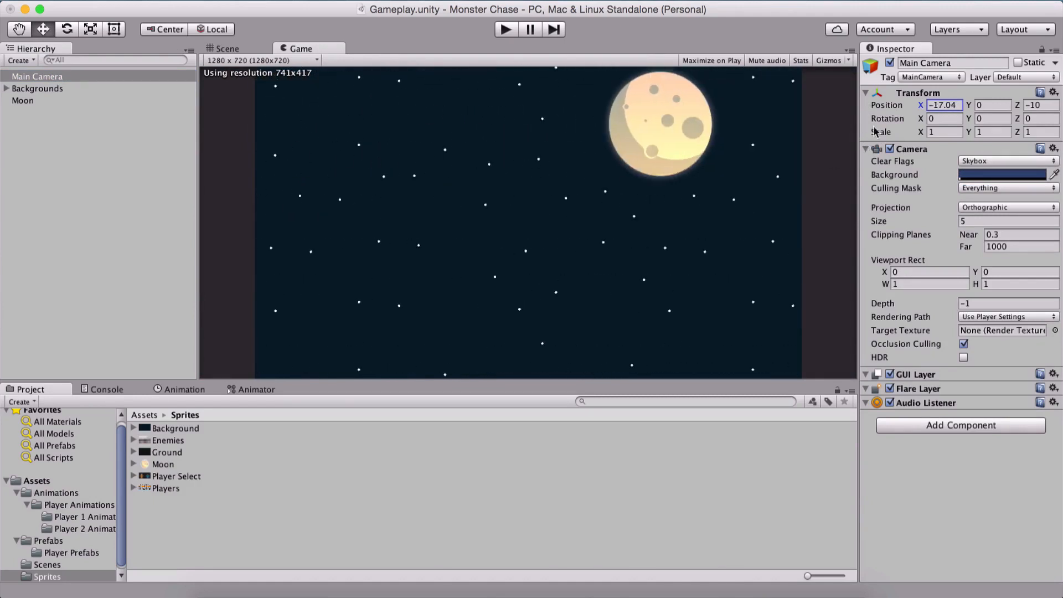
left_click(945, 105)
type("0")
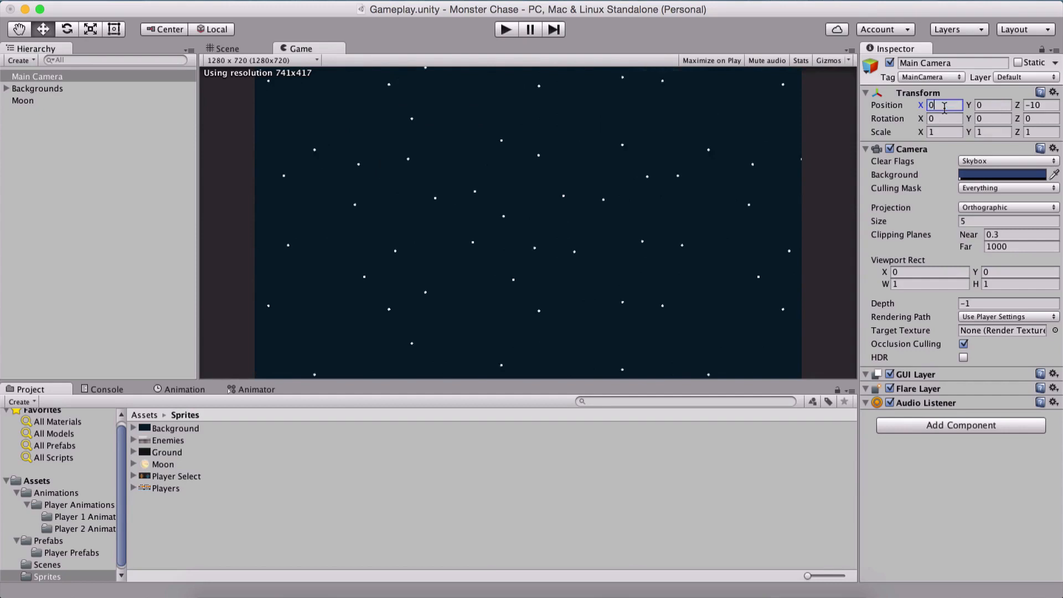
left_click(221, 50)
scroll(523, 268, "down", 5)
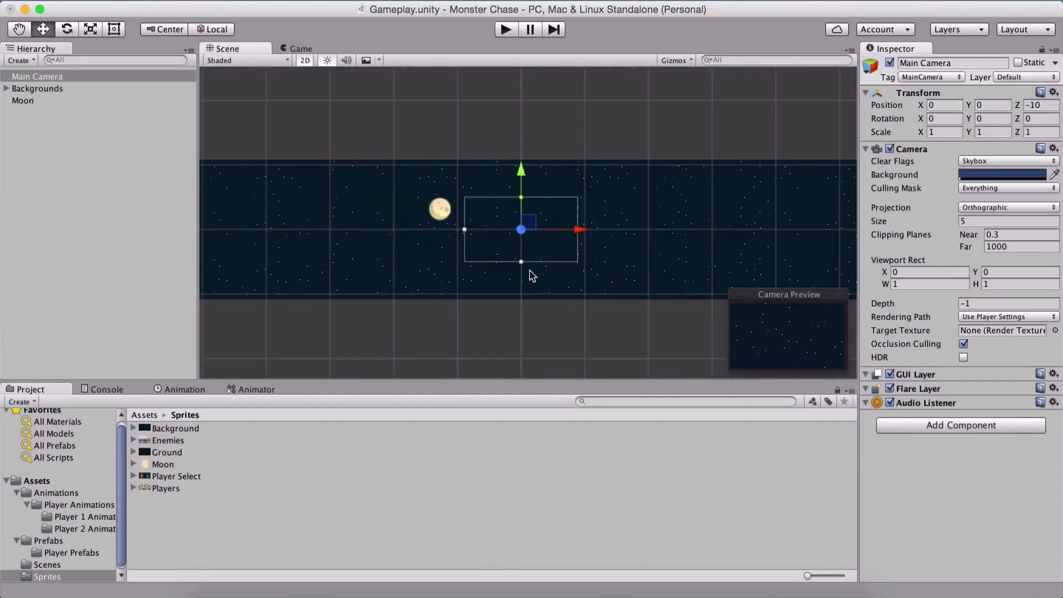
Check the camera's framing in the Game view, return to the Scene view and deselect the camera
scroll(532, 275, "down", 4)
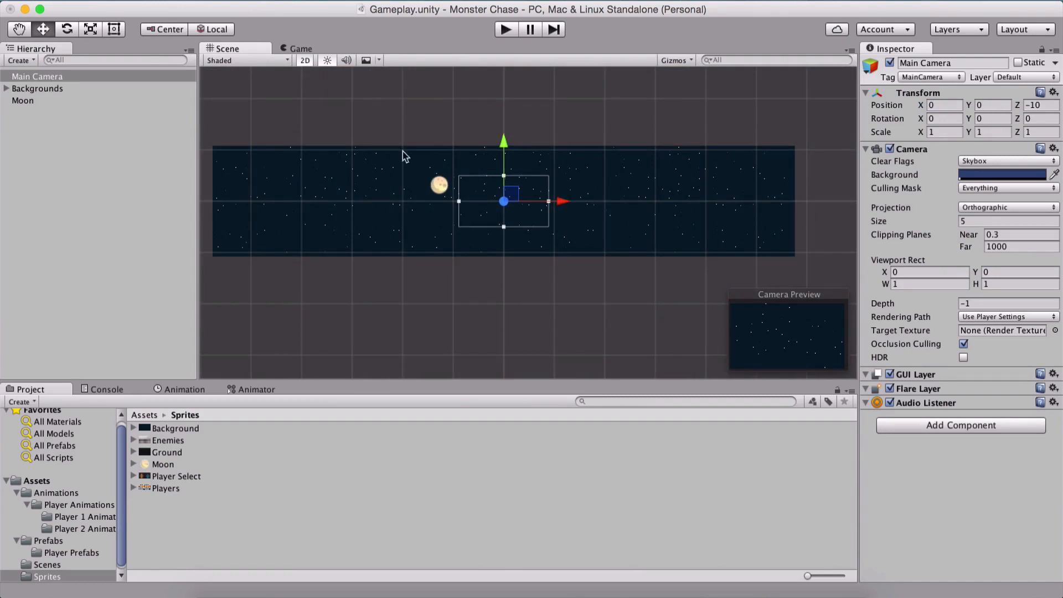
left_click(298, 50)
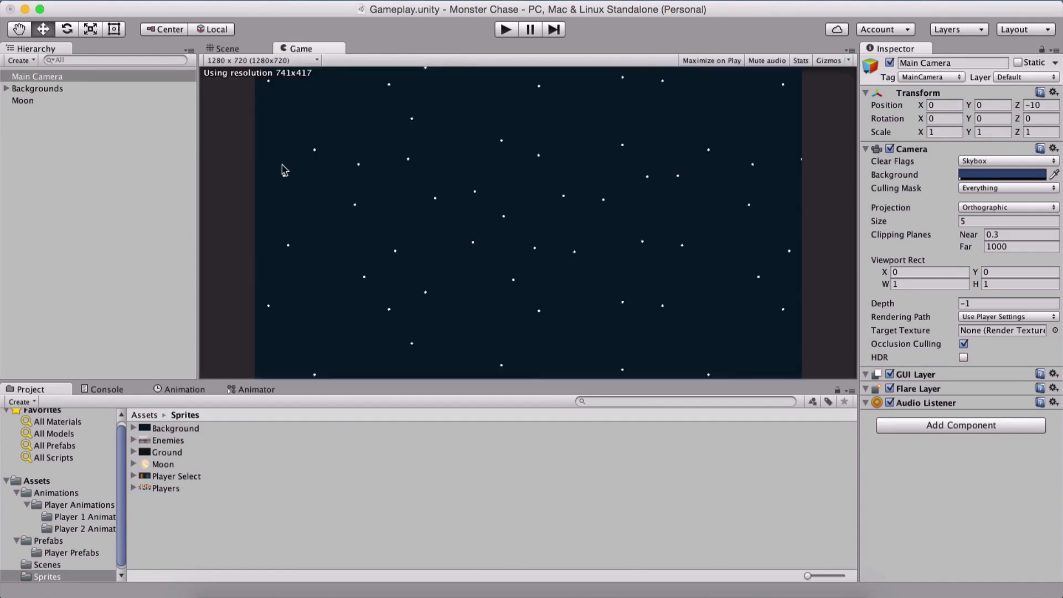
left_click(228, 60)
left_click(226, 49)
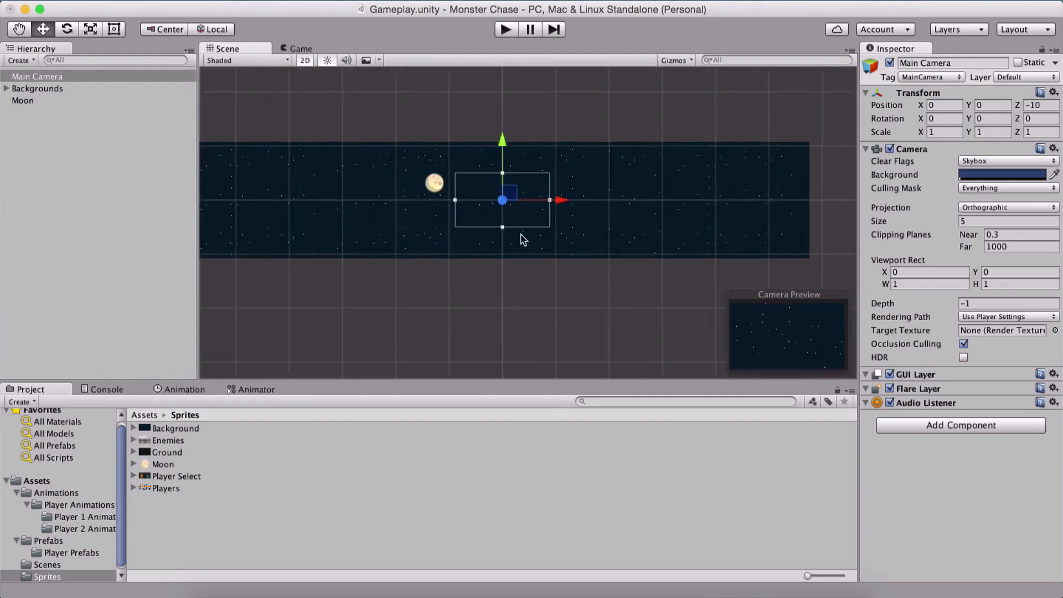
left_click(74, 133)
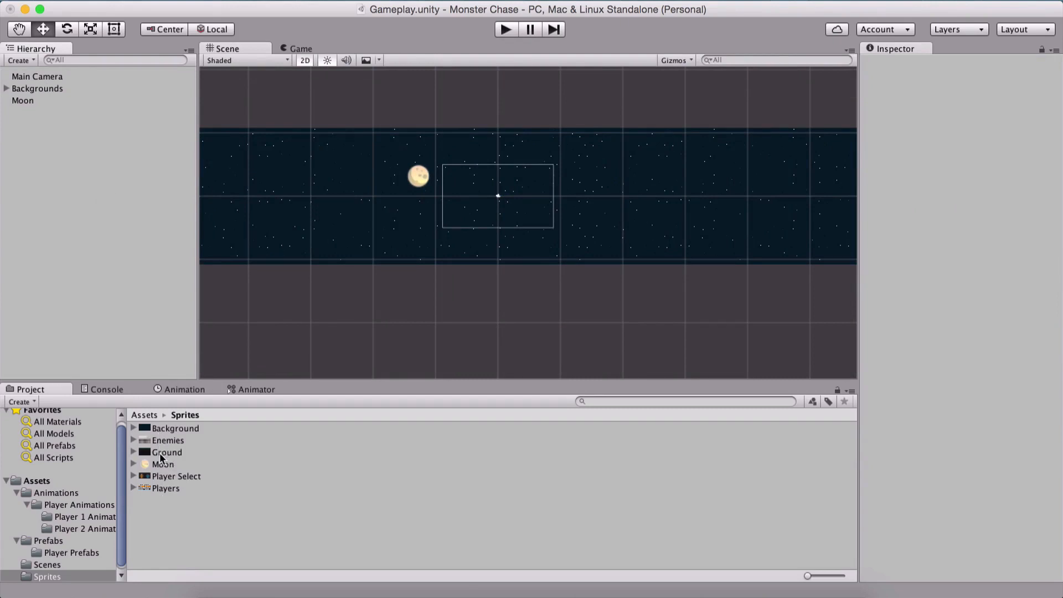
Place the Ground sprite in the scene at the camera frame's lower edge, at about X 0.4, Y -5.56
left_click_drag(159, 453, 477, 217)
scroll(471, 221, "up", 5)
left_click_drag(382, 187, 451, 245)
scroll(446, 240, "down", 3)
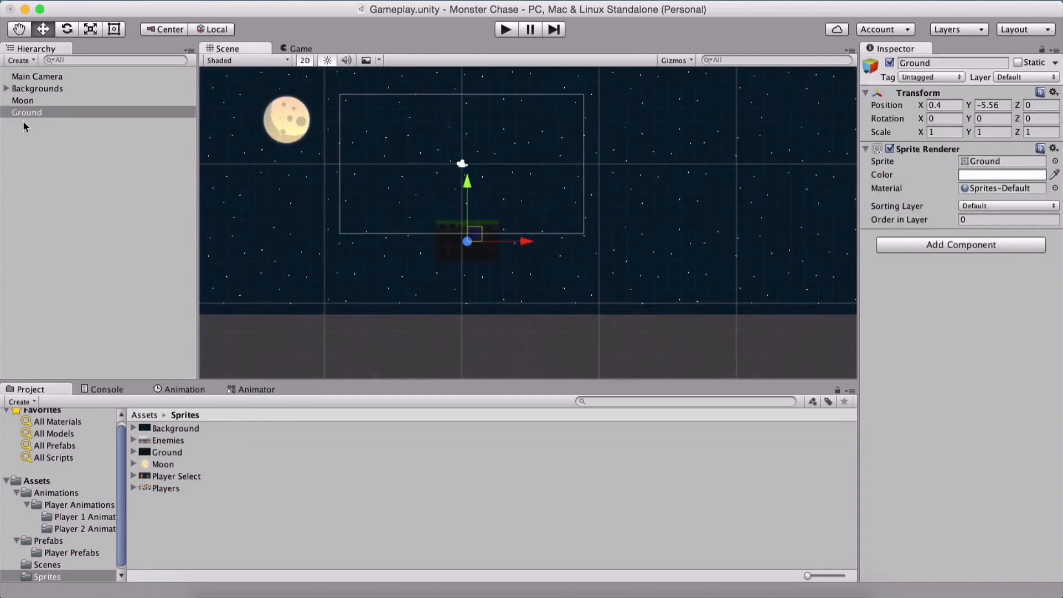
Add a Box Collider 2D to the Ground object and set its Order in Layer to 1
left_click(40, 115)
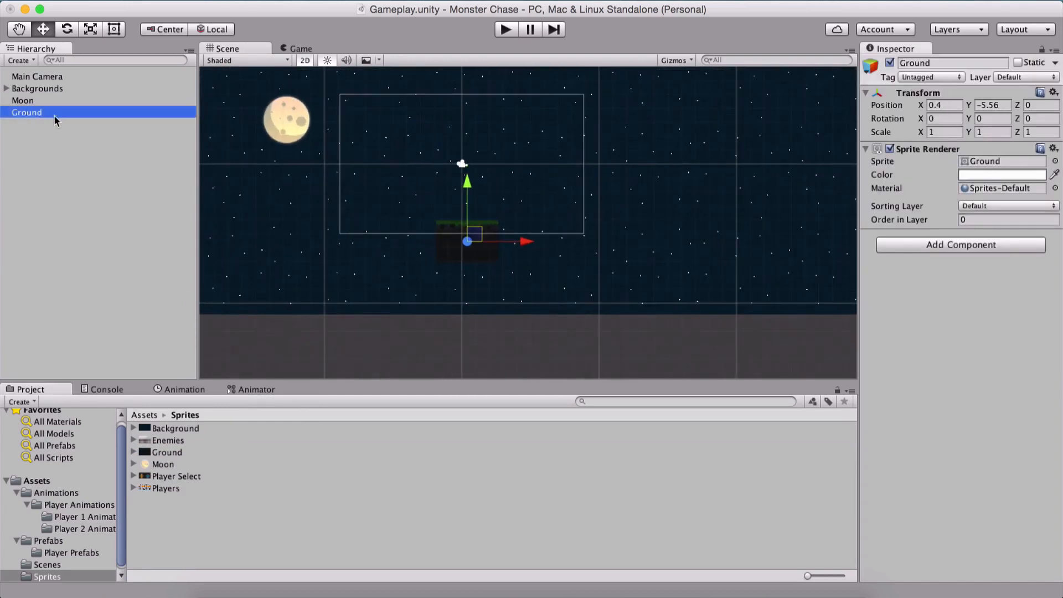
left_click(989, 244)
type("box")
key("Down")
key("Return")
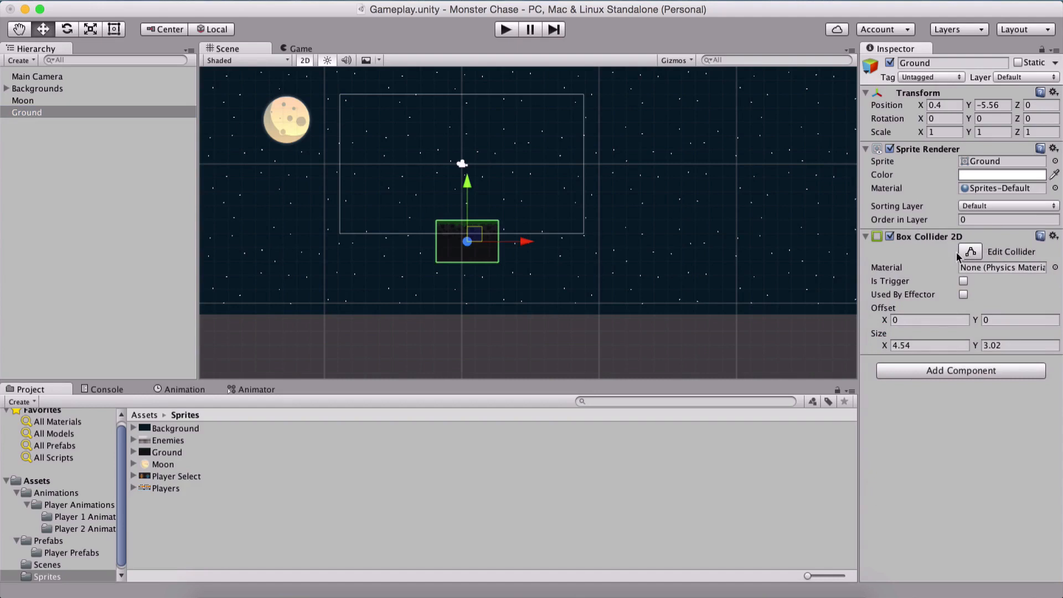
left_click(974, 220)
type("1")
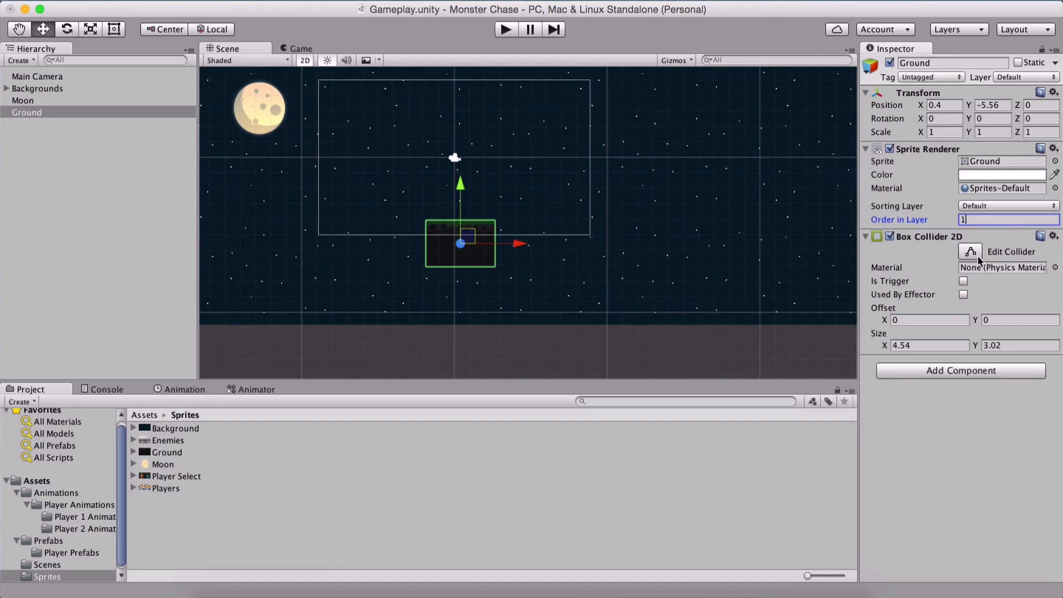
Inspect the Order in Layer shared by all sprites in the Backgrounds group and collapse the group
left_click(6, 88)
left_click(44, 101)
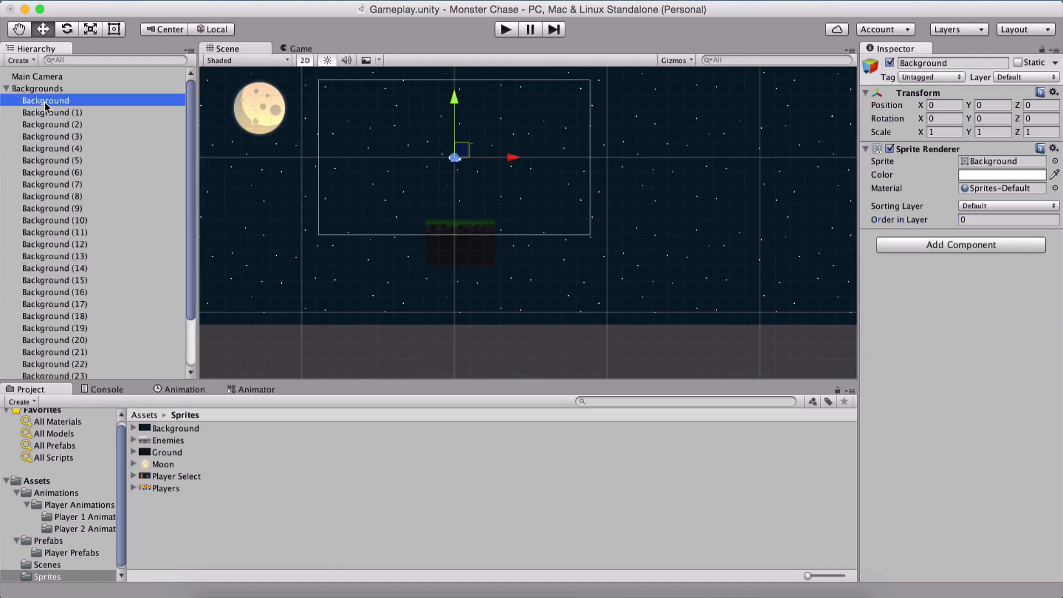
scroll(113, 233, "down", 3)
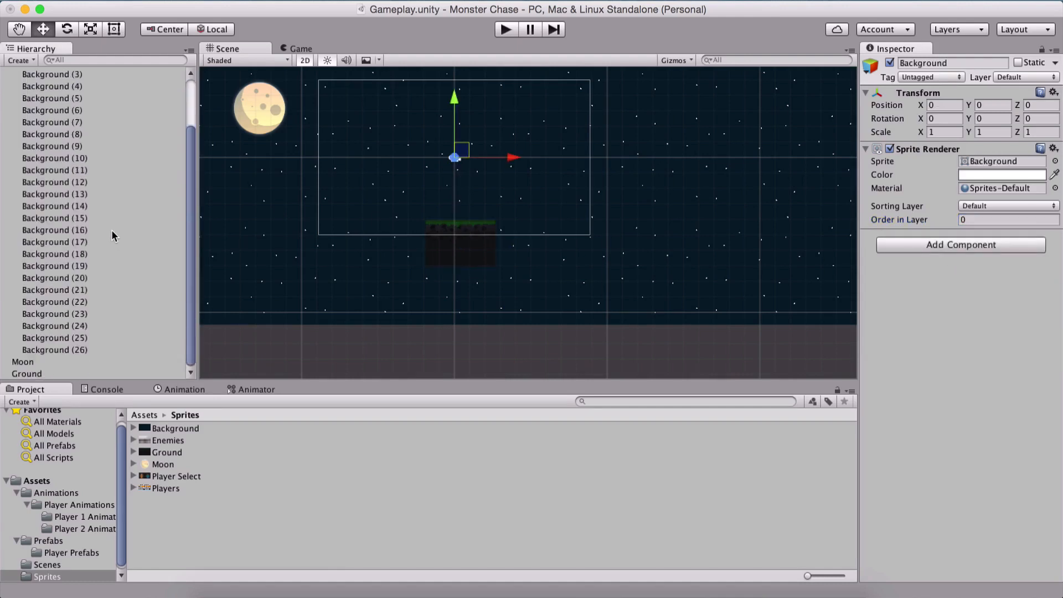
left_click(65, 349, "shift")
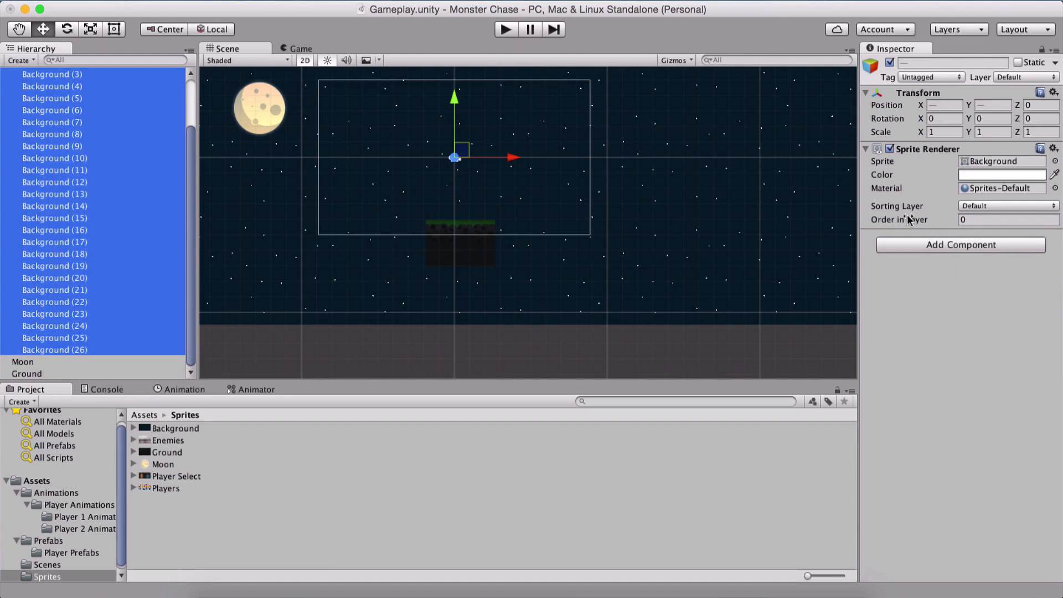
scroll(15, 101, "up", 3)
left_click(6, 89)
Add two sorting layers below Default, Background first and Ground after it
left_click(33, 113)
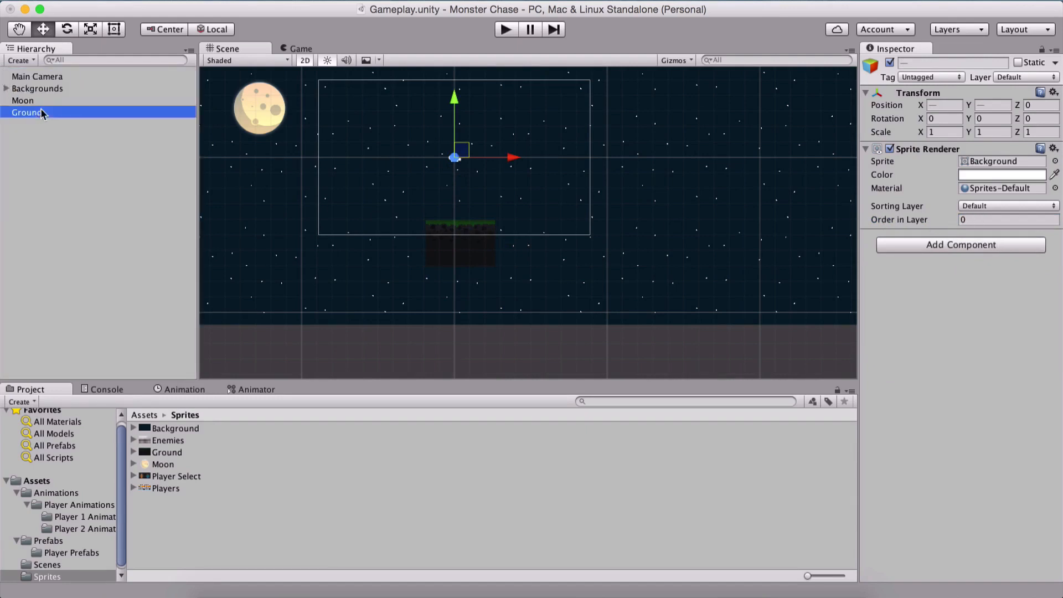
left_click(981, 206)
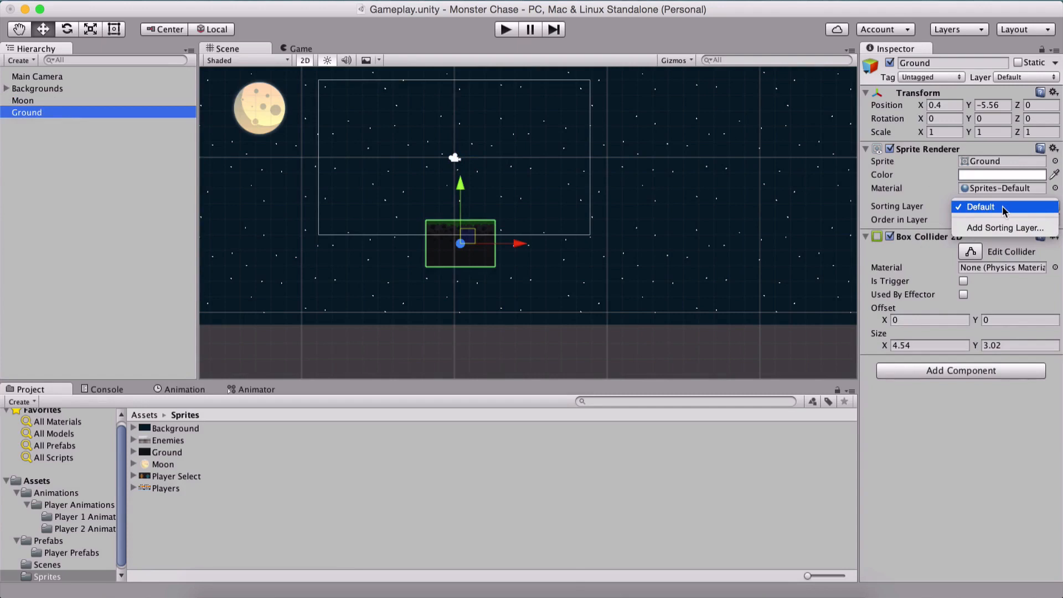
left_click(984, 227)
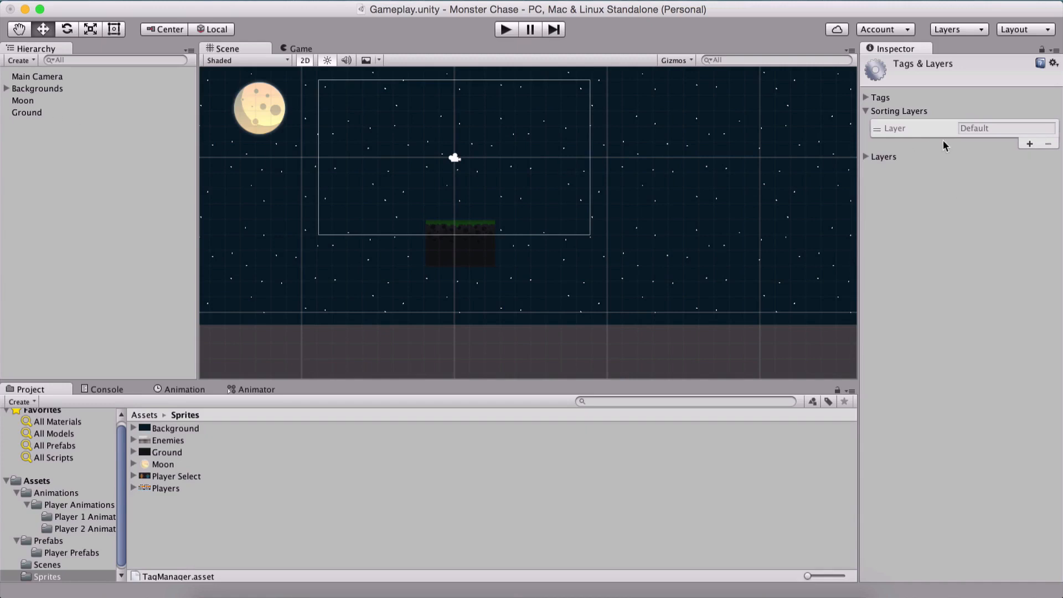
left_click(1029, 145)
left_click(1015, 142)
type("Ground")
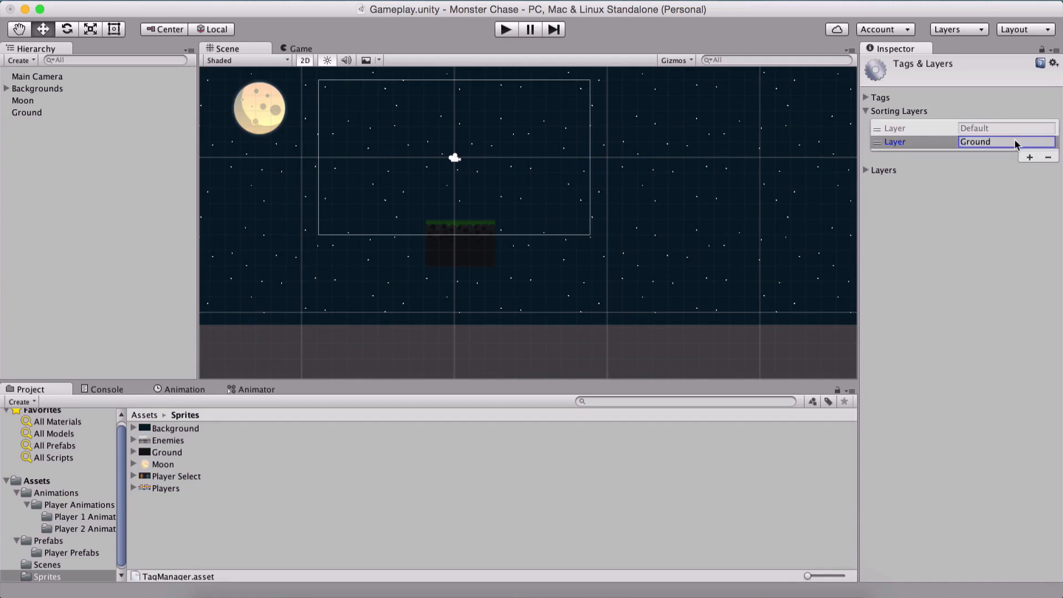
left_click(1016, 142)
type("Background")
left_click(1029, 157)
left_click(1030, 154)
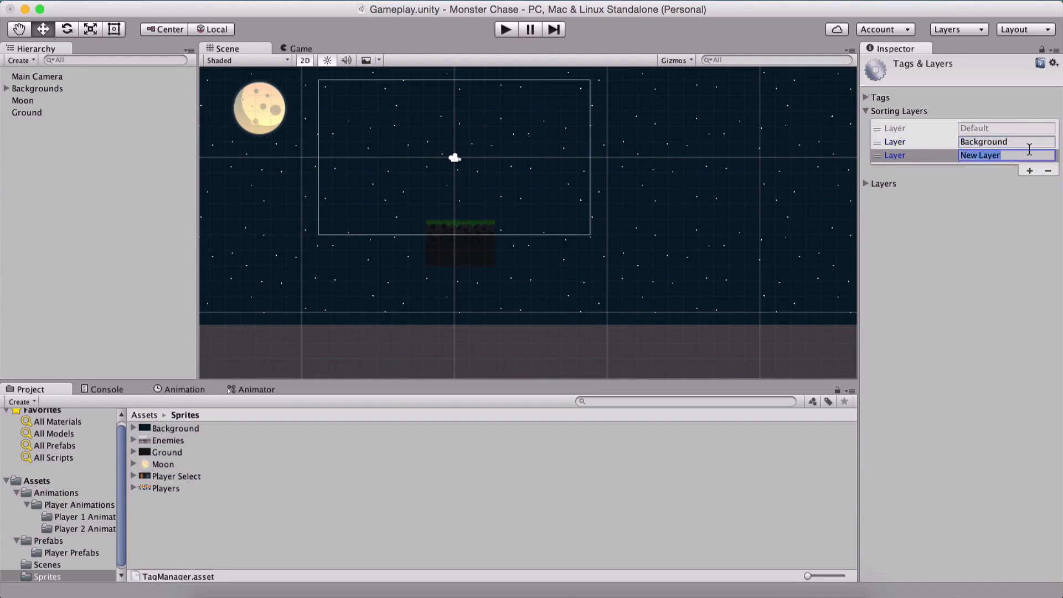
type("Ground")
Assign the Ground object to the Ground sorting layer
left_click(20, 114)
scroll(636, 263, "up", 4)
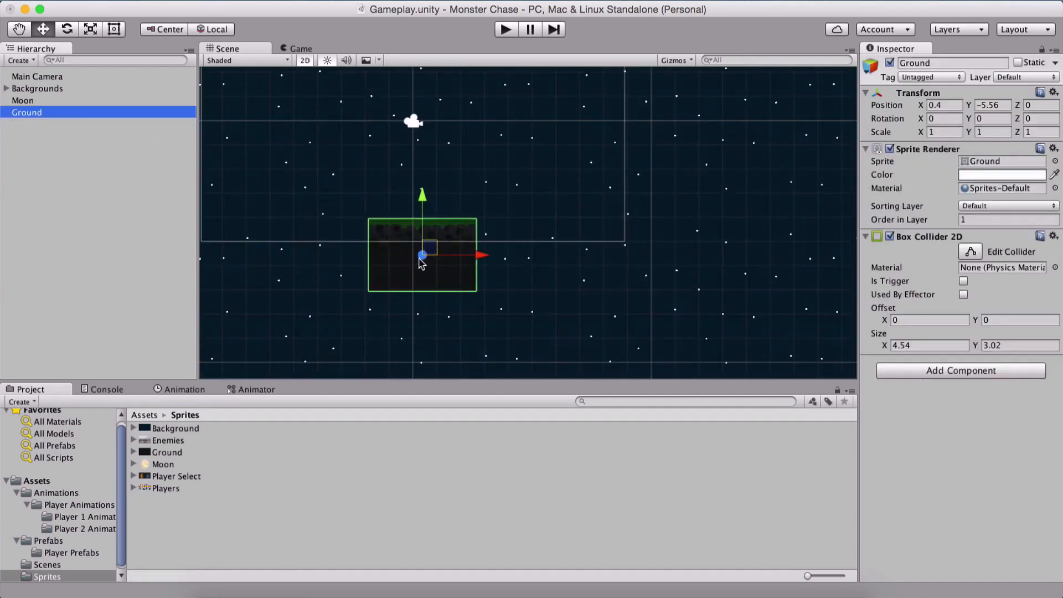
left_click(1005, 205)
left_click(989, 232)
Assign all sprites in the Backgrounds group to the Background sorting layer
left_click(7, 88)
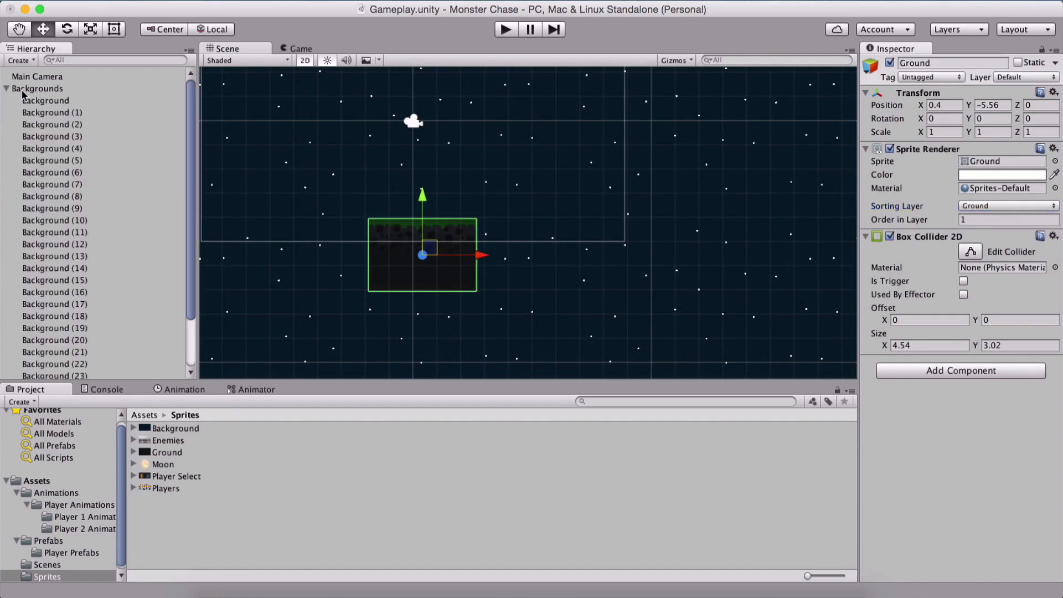
left_click(37, 100)
scroll(148, 192, "down", 3)
left_click(83, 349, "shift")
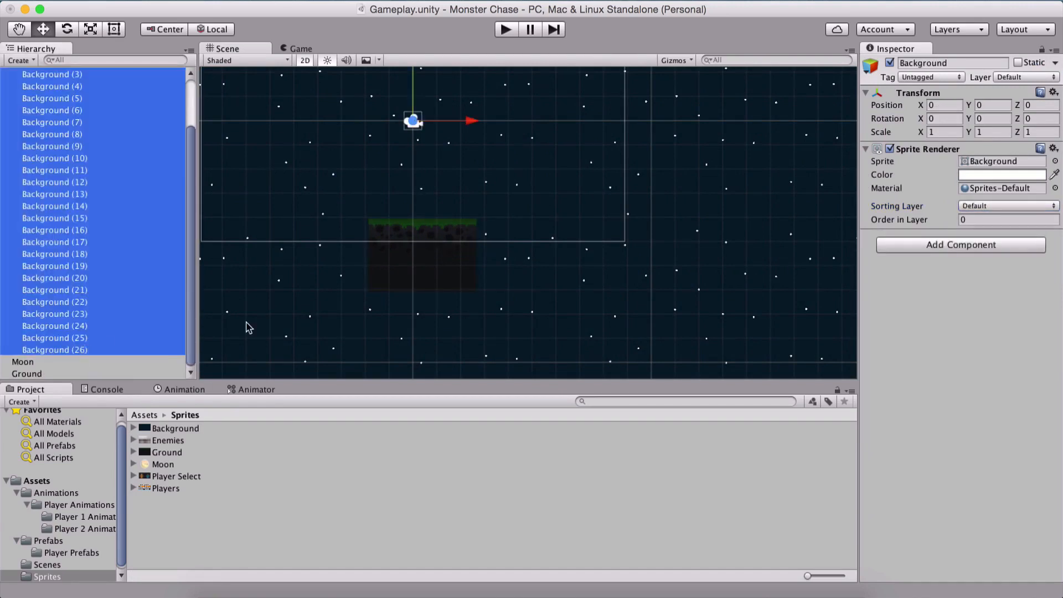
left_click(1005, 205)
left_click(986, 218)
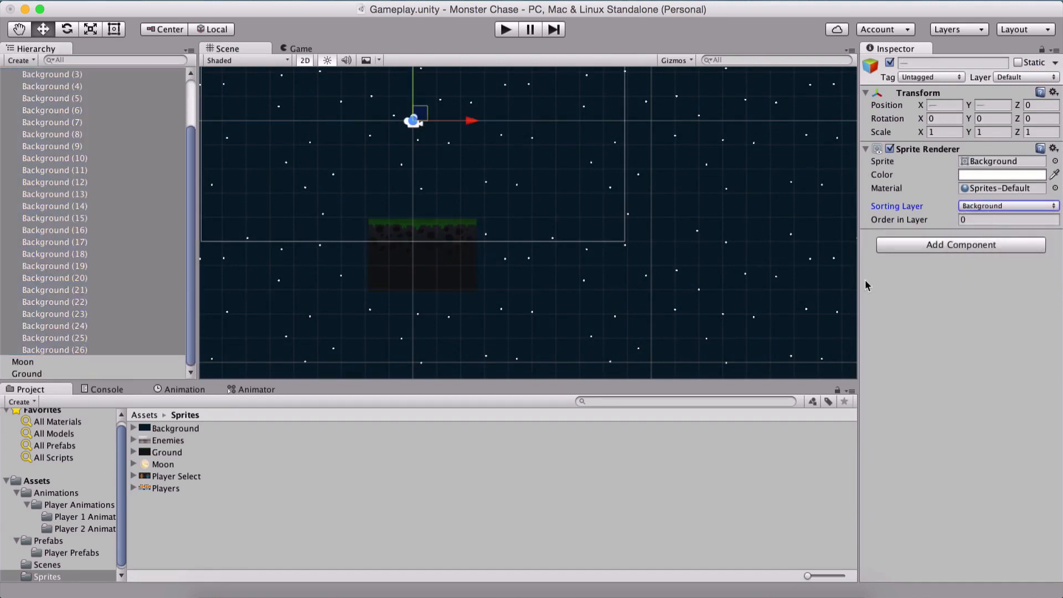
Compare the sorting layer assignments of the background sprites and the Ground object, and collapse the Backgrounds group
left_click(969, 209)
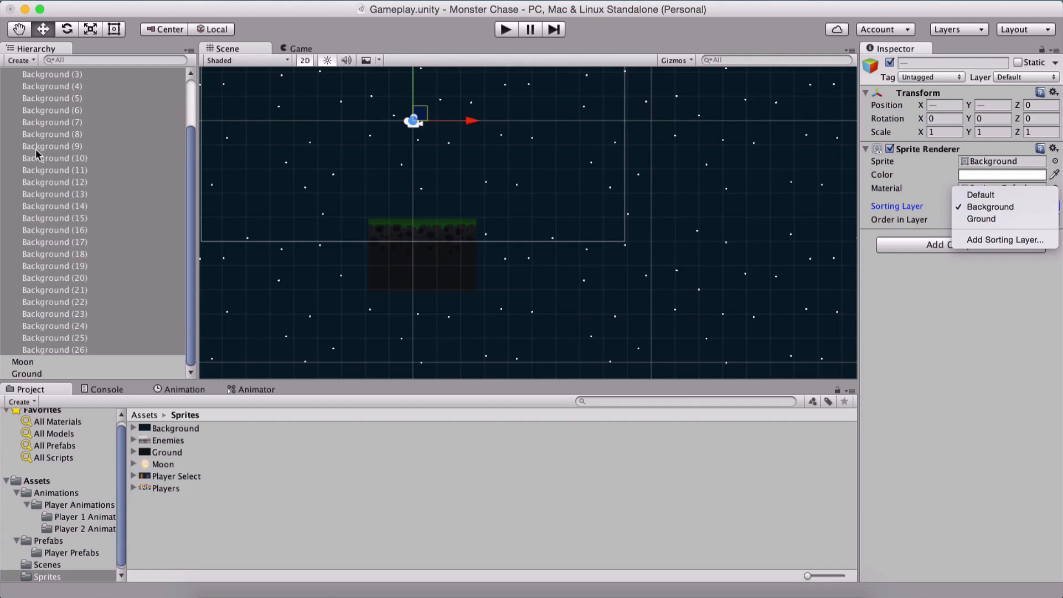
left_click(46, 372)
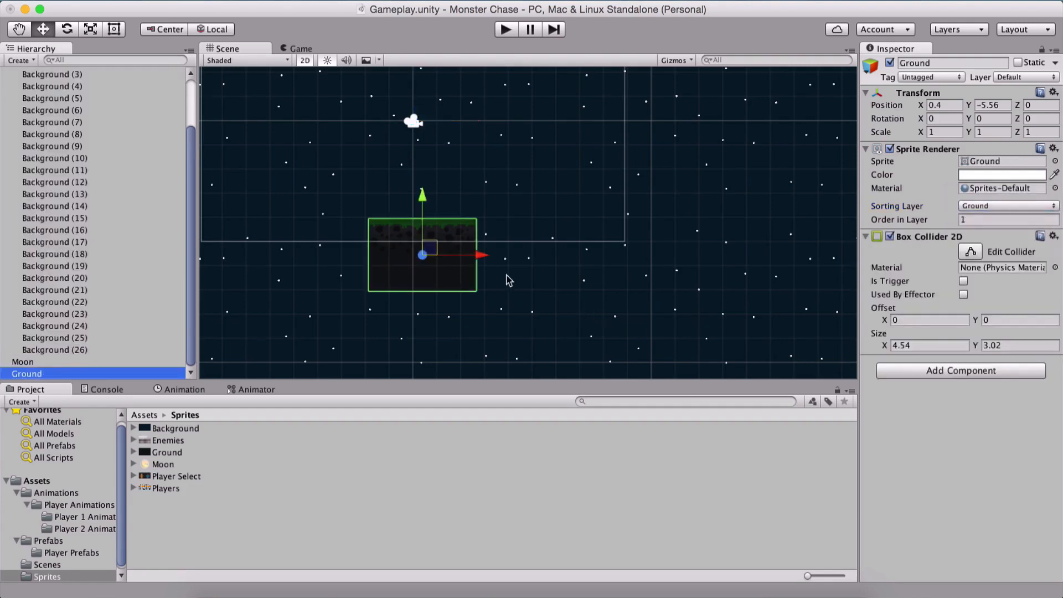
scroll(39, 107, "up", 5)
left_click(40, 100)
scroll(55, 138, "down", 5)
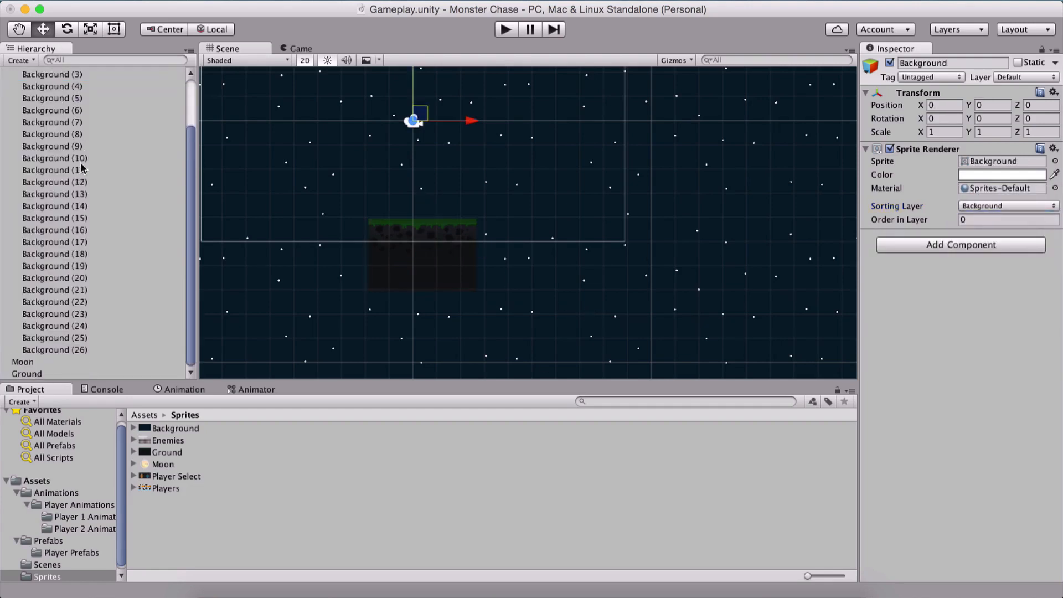
left_click(83, 349, "shift")
left_click(990, 207)
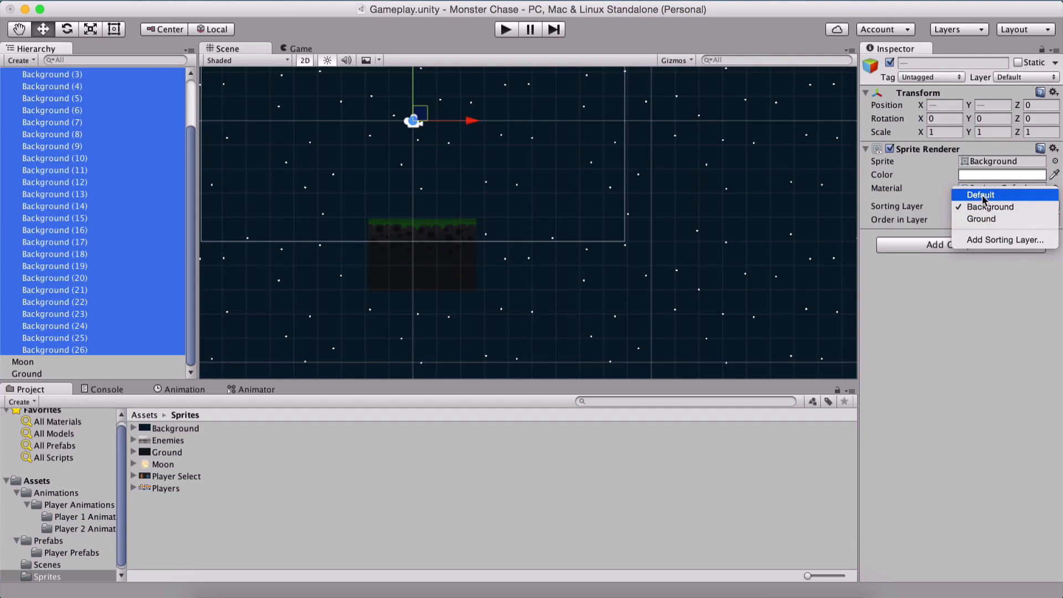
left_click(978, 314)
scroll(97, 291, "up", 3)
left_click(6, 89)
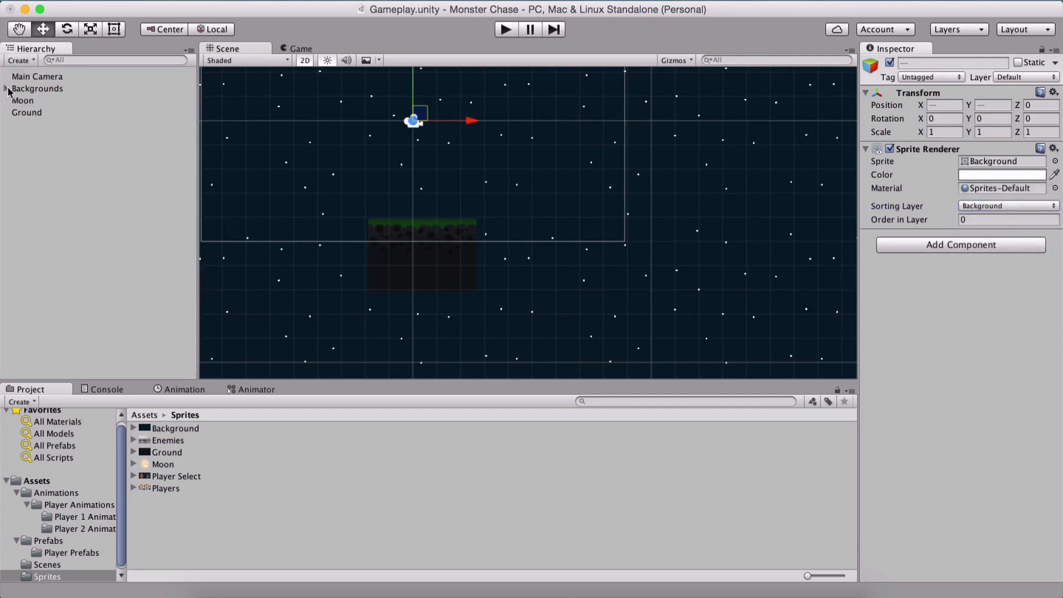
Switch the Ground object's sorting layer to Default to test how it draws against the background
left_click(29, 114)
left_click(968, 208)
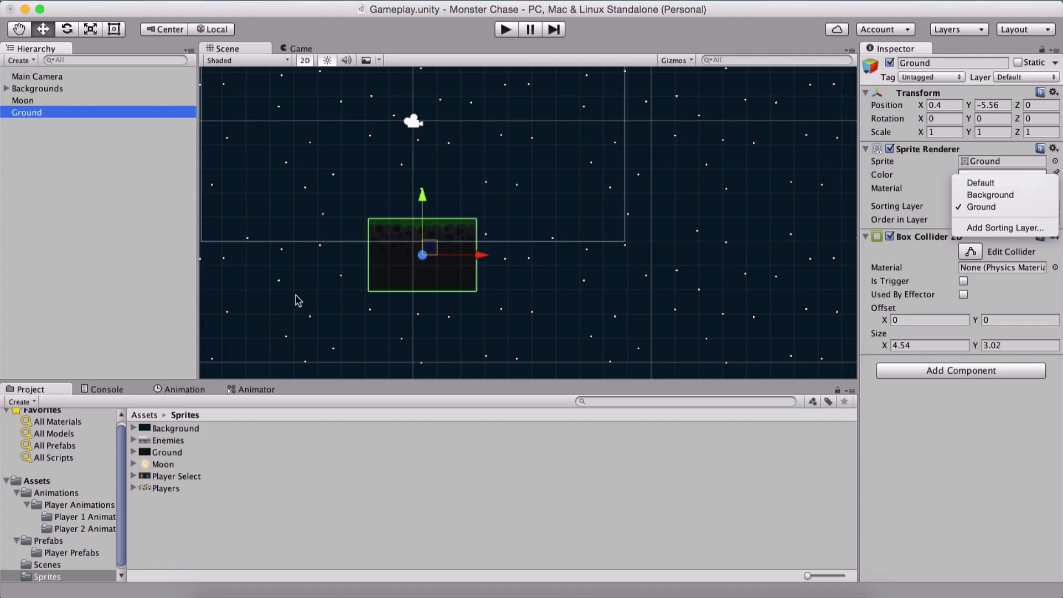
left_click(526, 230)
middle_click_drag(461, 267, 562, 235)
scroll(556, 231, "up", 2)
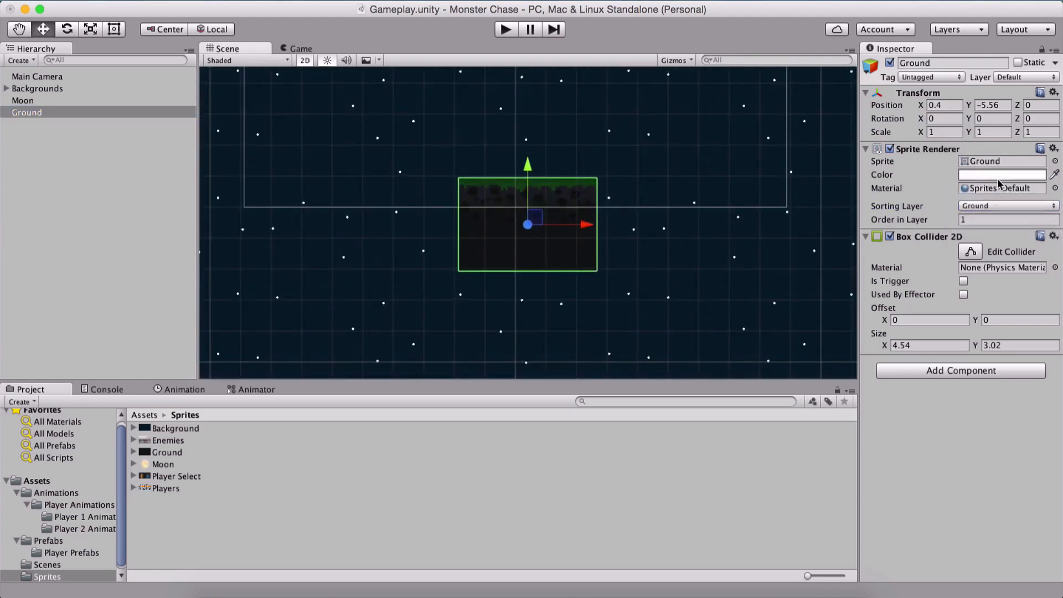
left_click(978, 206)
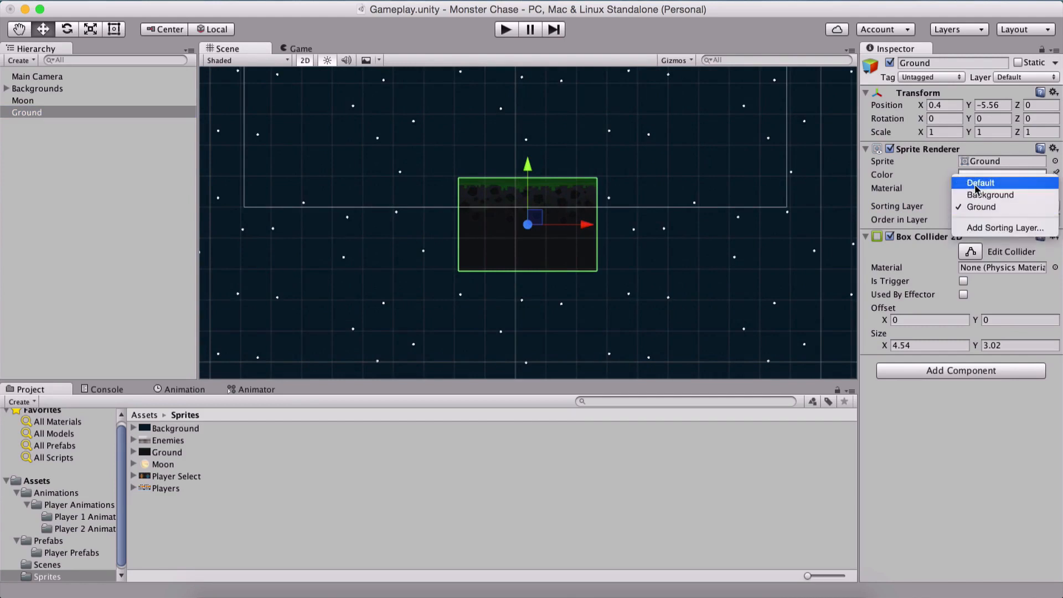
left_click(980, 183)
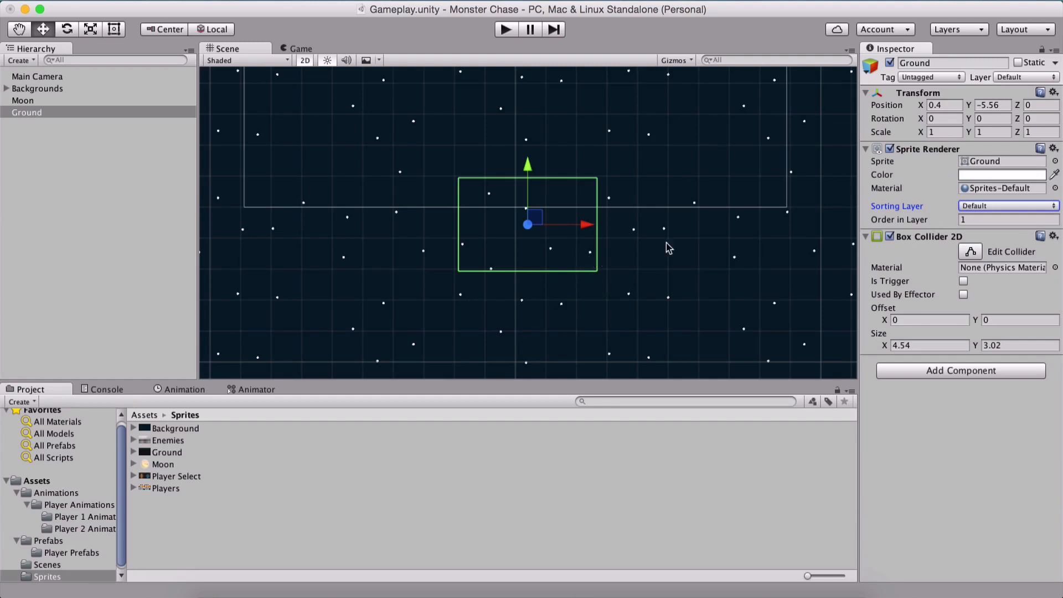
Delete the custom Ground and Background sorting layers, leaving only Default
left_click(965, 207)
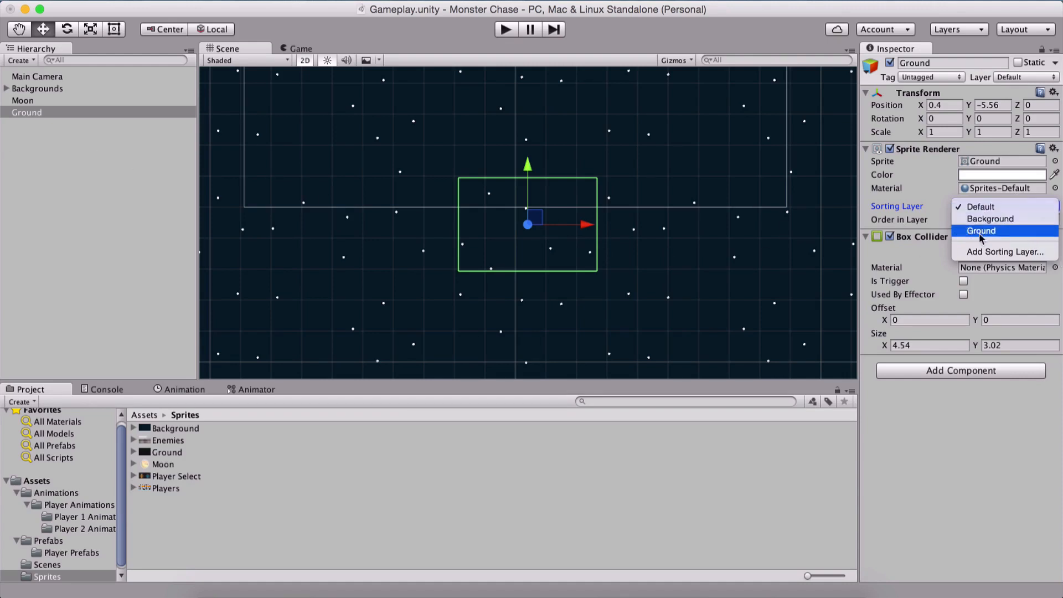
left_click(992, 252)
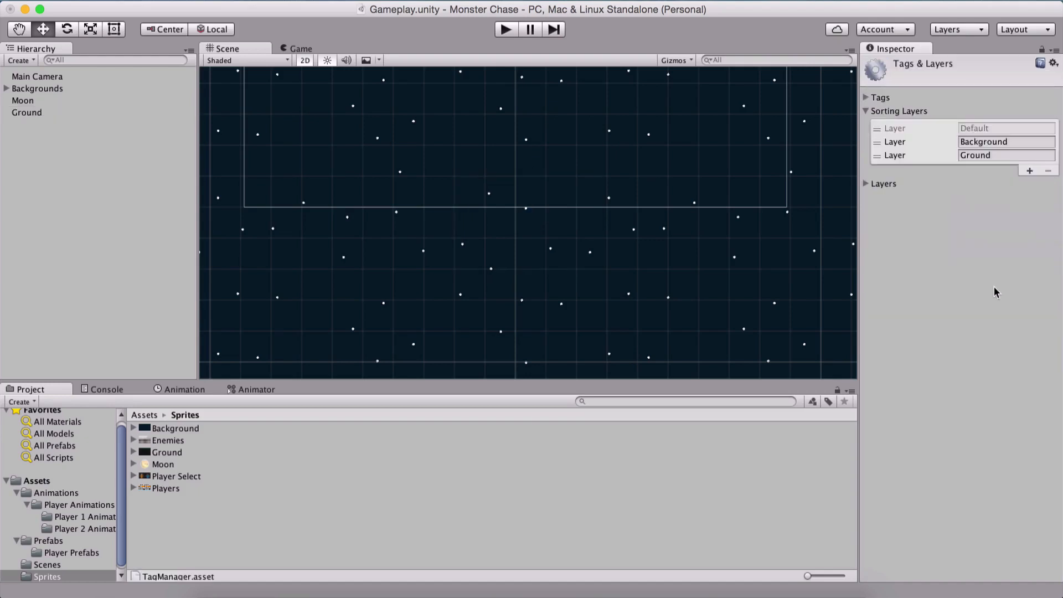
left_click(1012, 154)
left_click(1012, 151)
double_click(1007, 154)
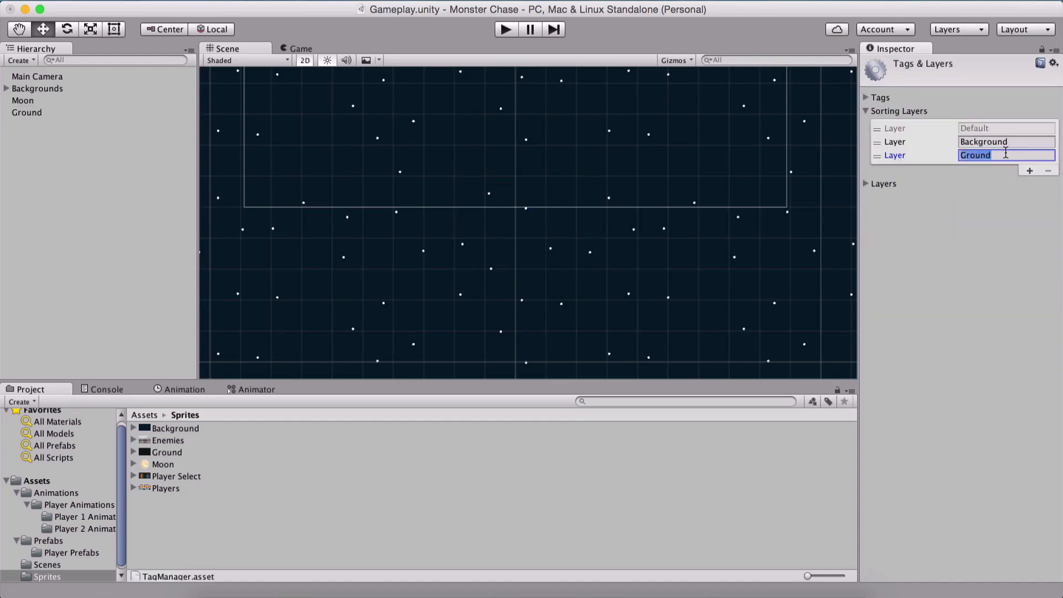
left_click(1049, 170)
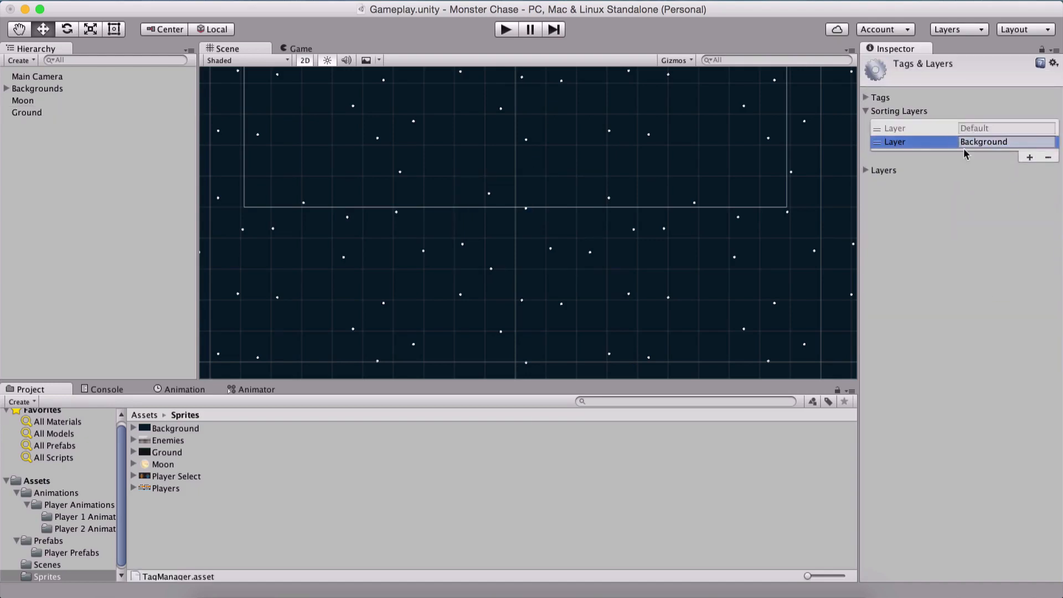
left_click(1049, 159)
Select the Ground object and choose Default as its sorting layer
left_click(27, 113)
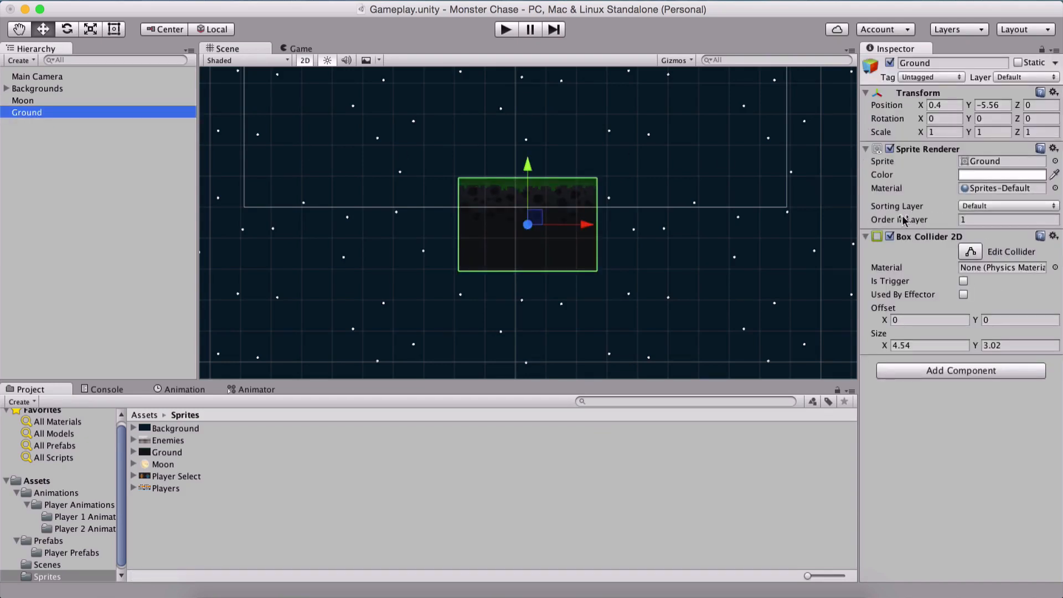
left_click(987, 206)
left_click(970, 208)
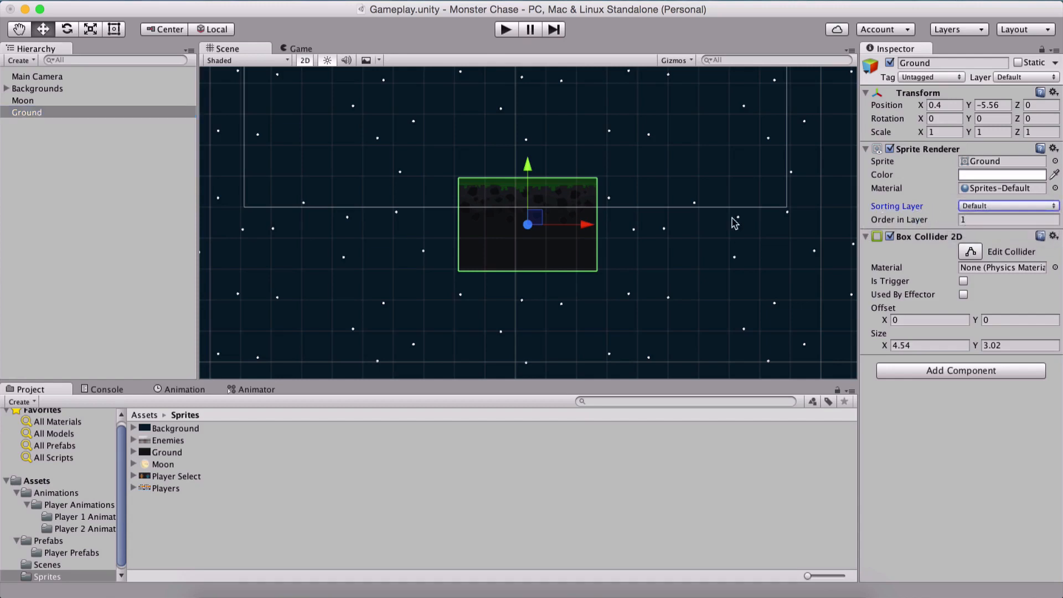
Try an Order in Layer value of 10 on the Ground object
left_click(973, 220)
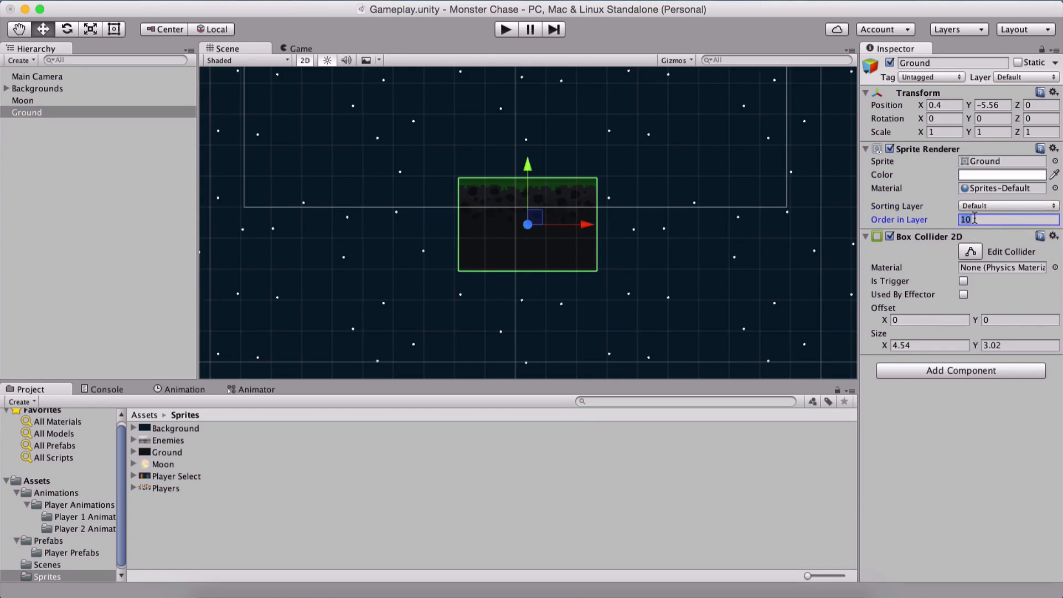
key("Return")
Select every background sprite in the Backgrounds group and assign them the Default sorting layer
left_click(5, 89)
left_click(46, 101)
scroll(148, 227, "down", 1)
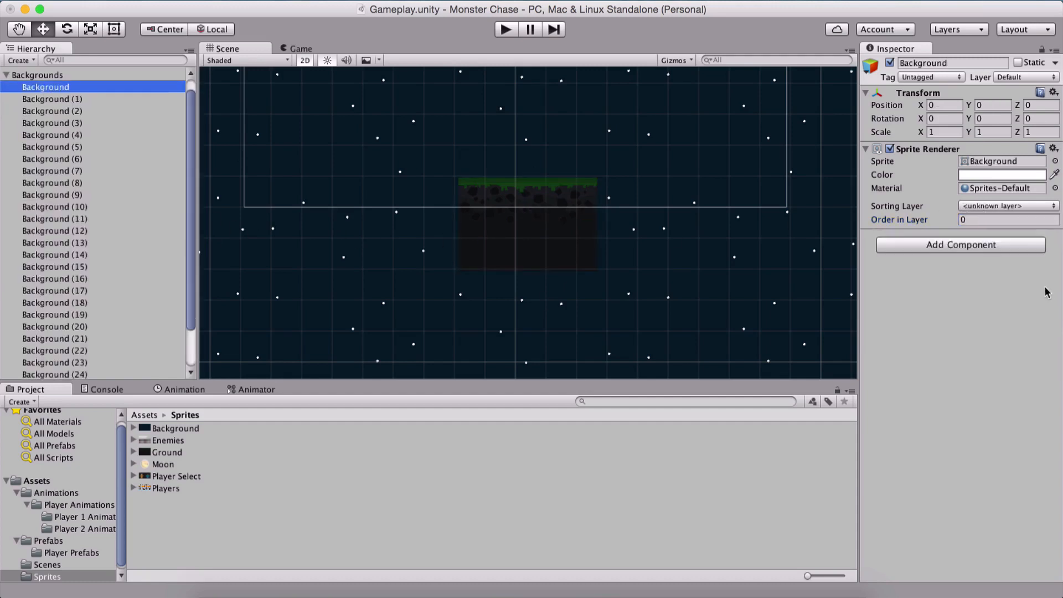
scroll(100, 350, "down", 2)
left_click(100, 350, "shift")
left_click(1009, 206)
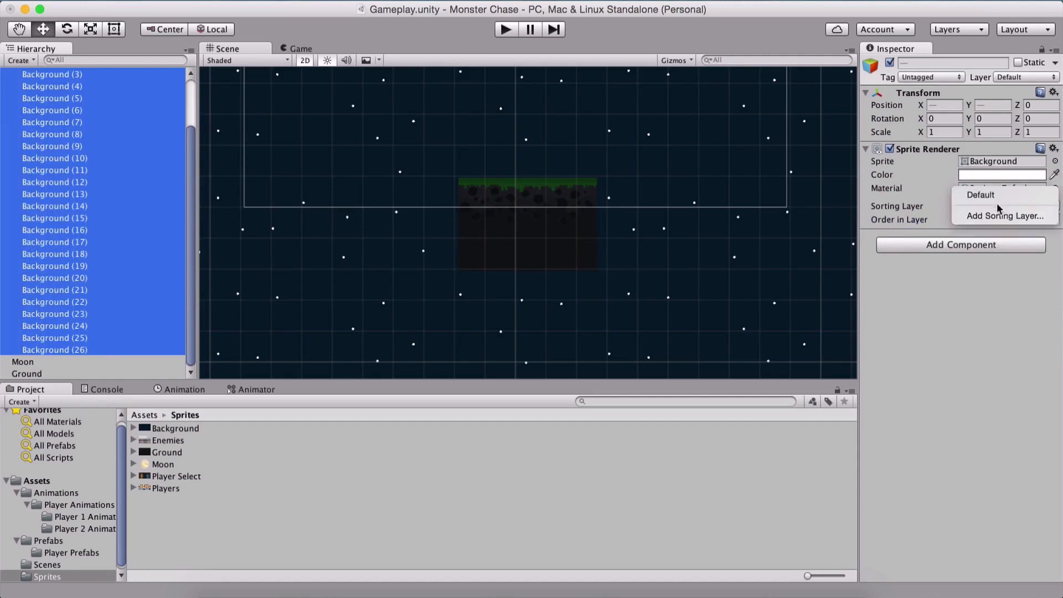
left_click(980, 196)
Test an Order in Layer of 2 on the background sprites, restore it to 0, and collapse the Backgrounds group
left_click(970, 220)
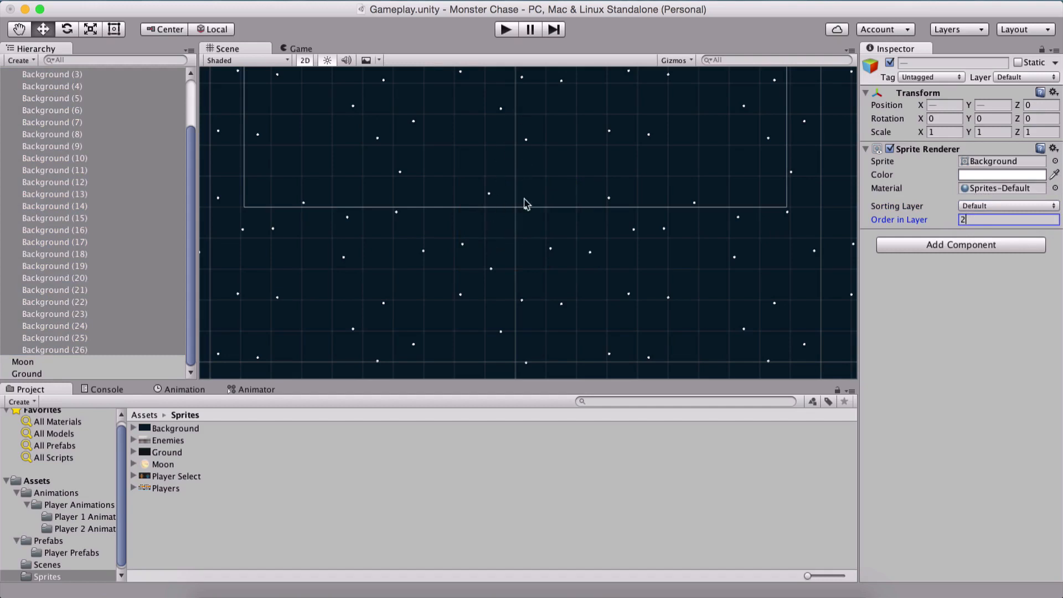
key("Return")
type("0")
scroll(41, 123, "up", 5)
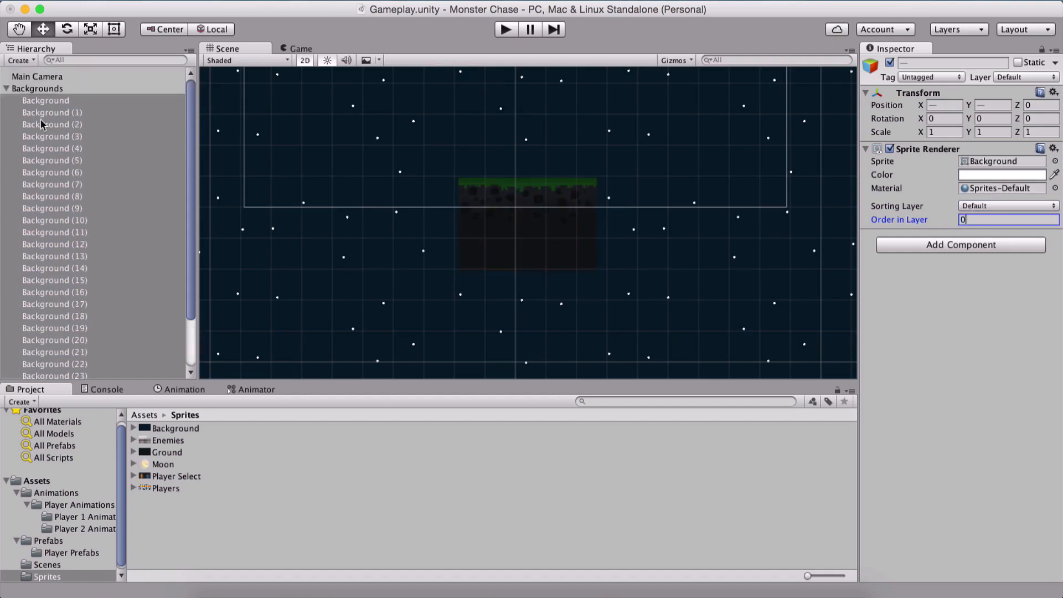
left_click(5, 88)
Lower the Ground object to a Y position of -6 and preview it in the Game view
left_click(39, 113)
scroll(592, 274, "down", 3)
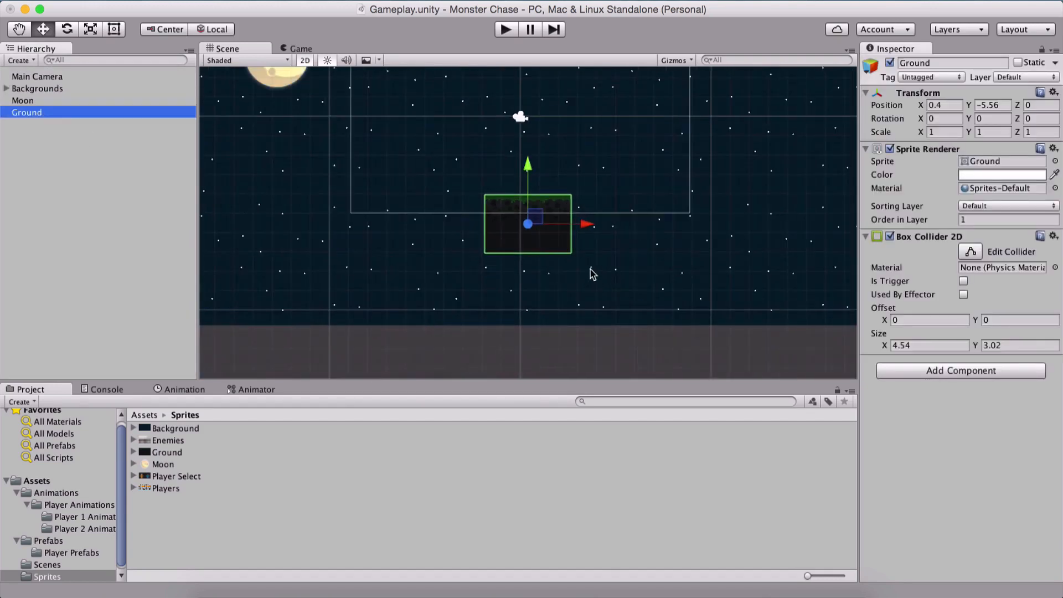
scroll(523, 185, "down", 3)
scroll(529, 223, "up", 6)
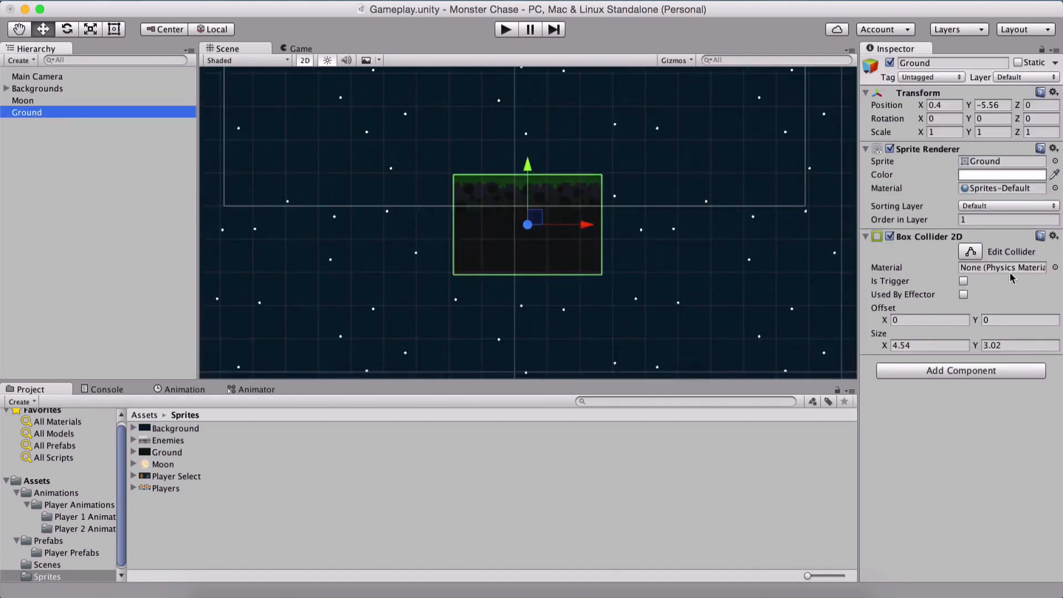
left_click(970, 219)
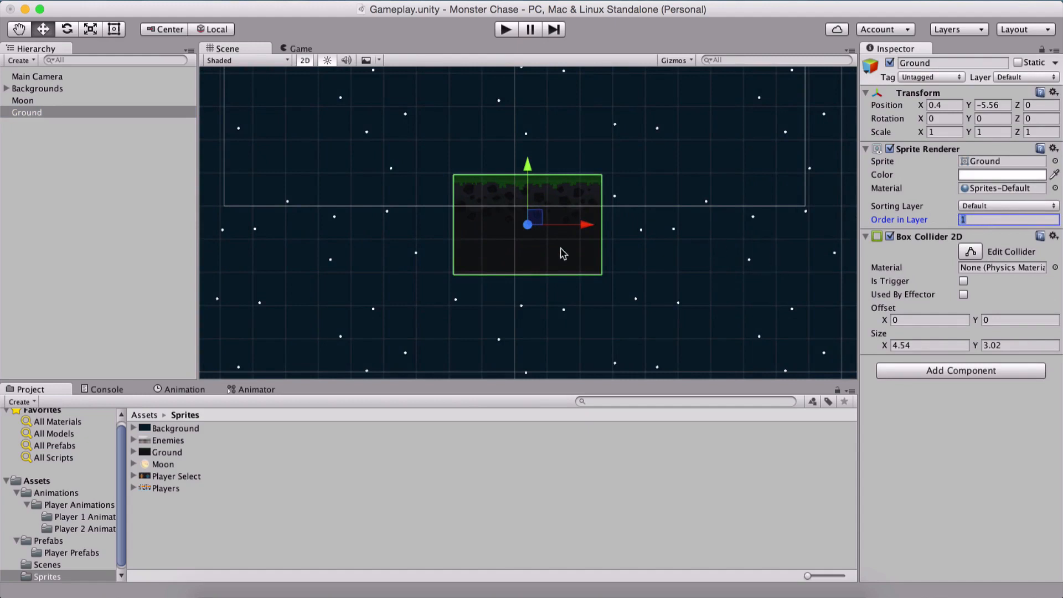
scroll(520, 224, "down", 1)
scroll(521, 224, "down", 3)
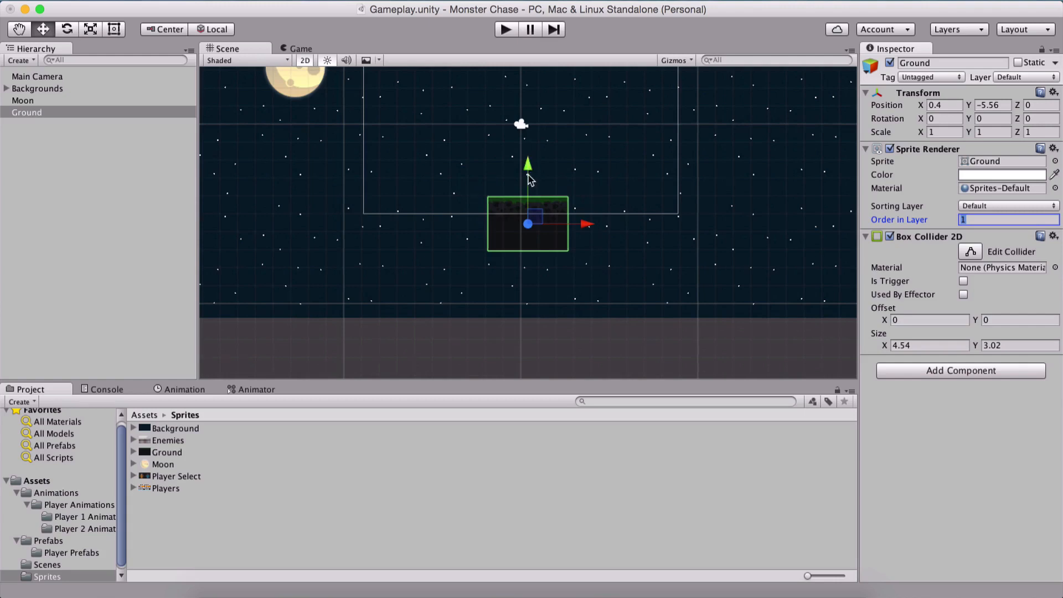
scroll(529, 174, "up", 4)
left_click_drag(526, 170, 523, 194)
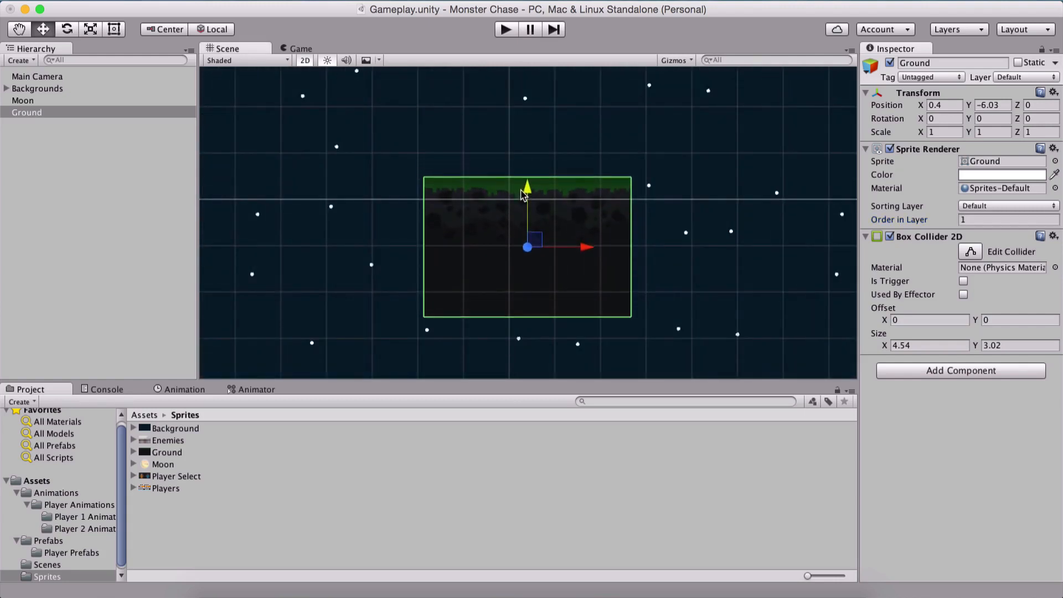
left_click(1005, 103)
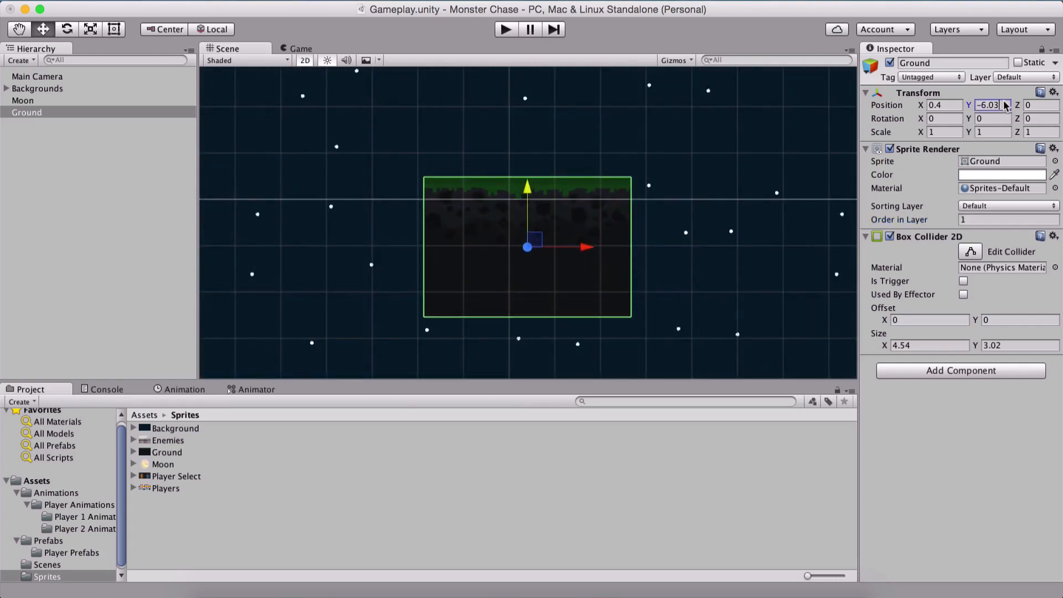
type("-6.0")
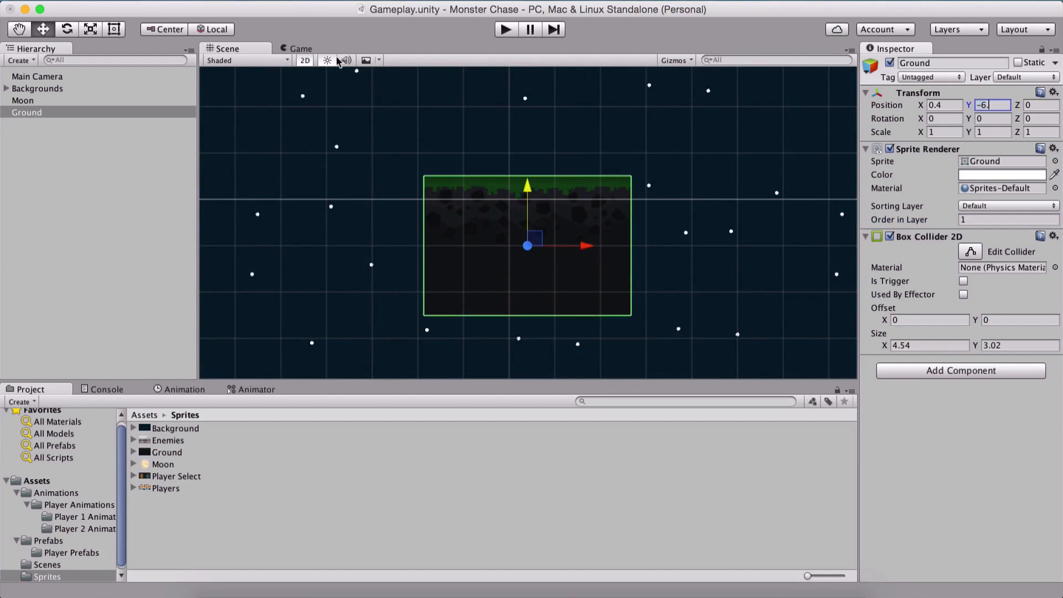
left_click(314, 51)
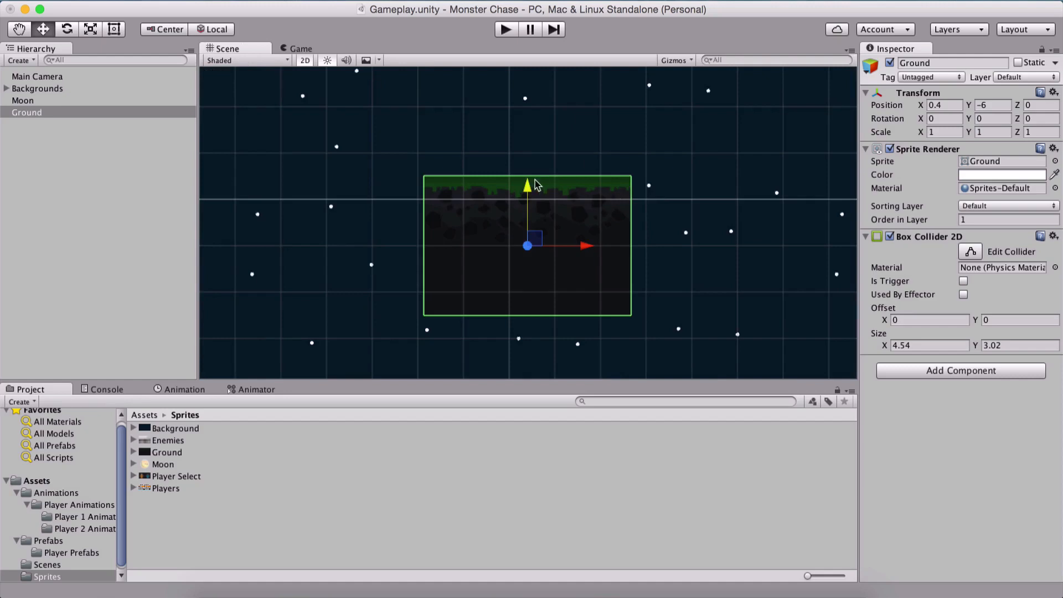
Adjust the Ground object's height and set its position to X 0 and Y -6
left_click_drag(536, 185, 523, 181)
left_click(999, 104)
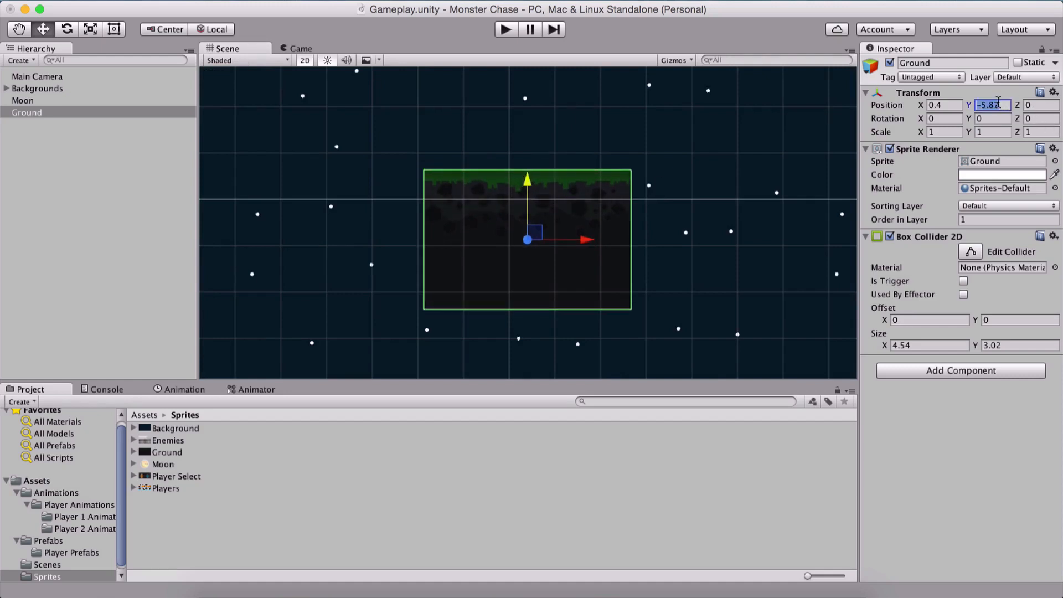
type("-6")
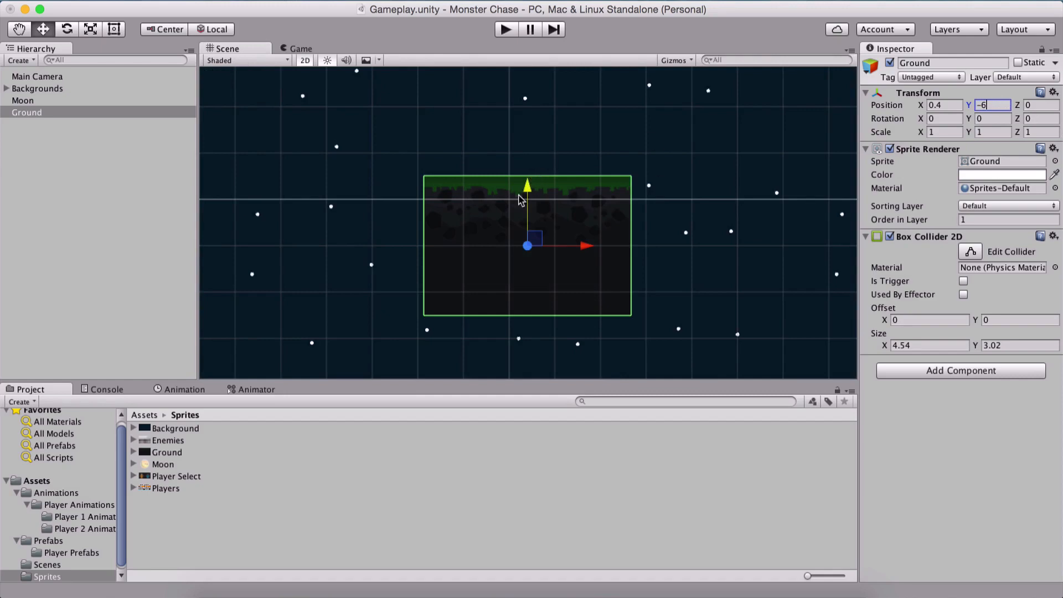
left_click(957, 106)
type("0")
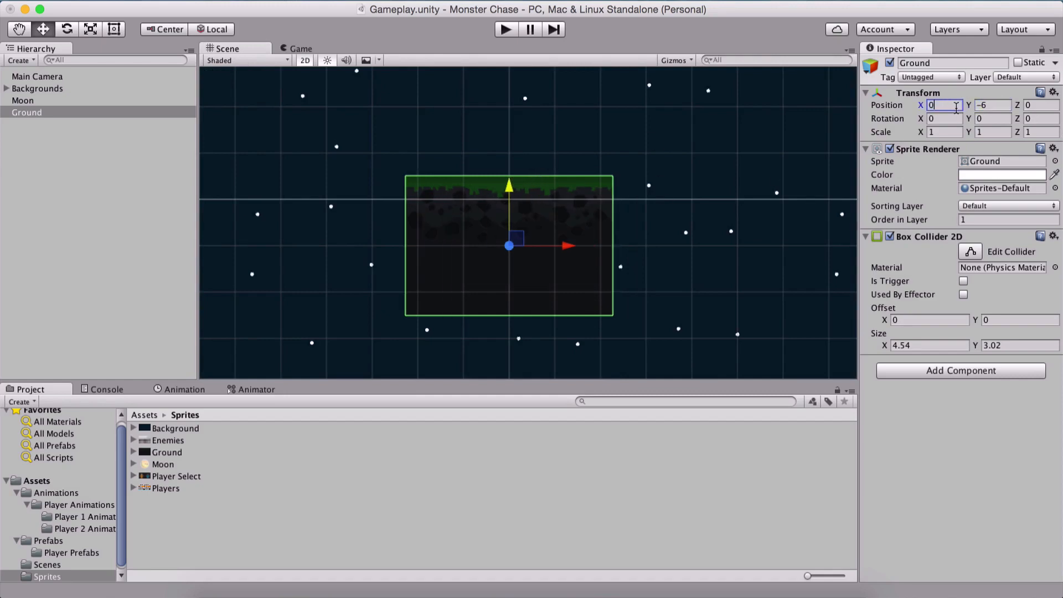
Create an empty game object and set its position to X 0 and Y 0
scroll(535, 216, "down", 10)
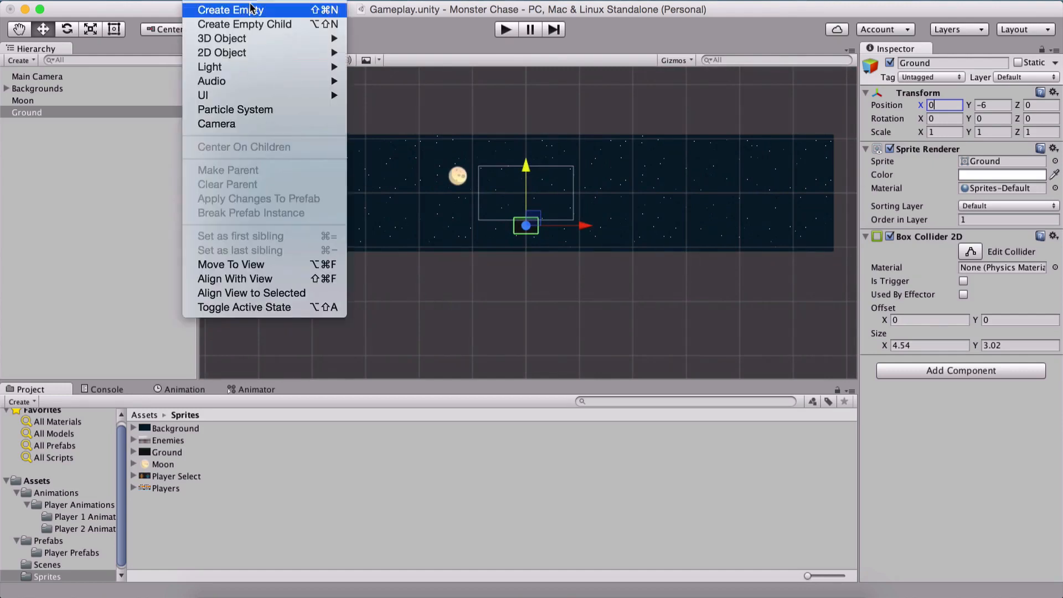
left_click(228, 10)
left_click(944, 105)
type("0")
key("Tab")
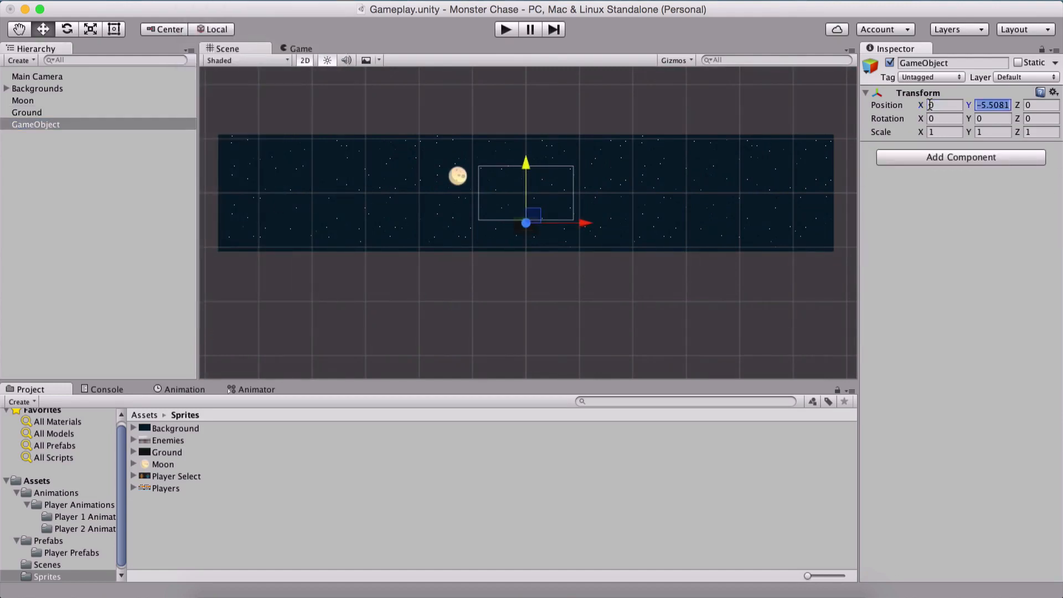
type("0")
Rename the empty object as Grounds and make the Ground object its child
left_click(85, 124)
key("Return")
type("Grounds")
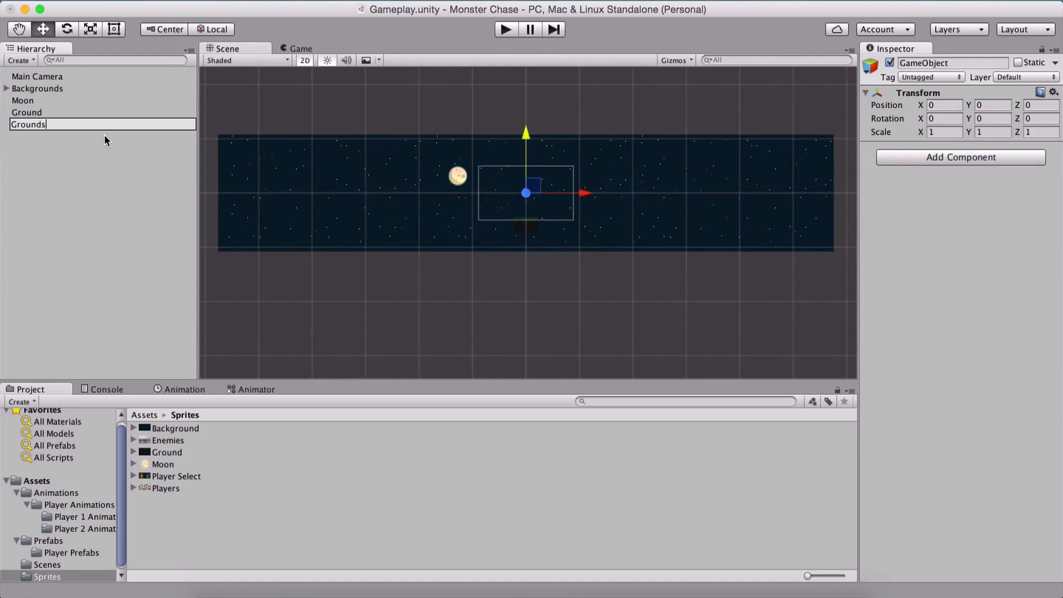
key("Return")
left_click_drag(27, 112, 48, 123)
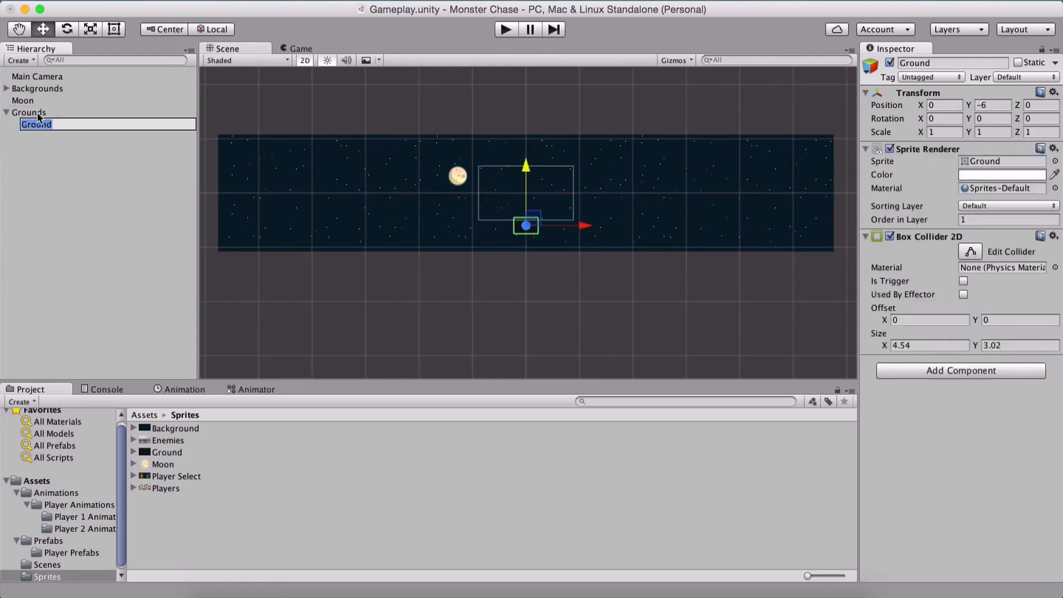
left_click(48, 125)
key("Up")
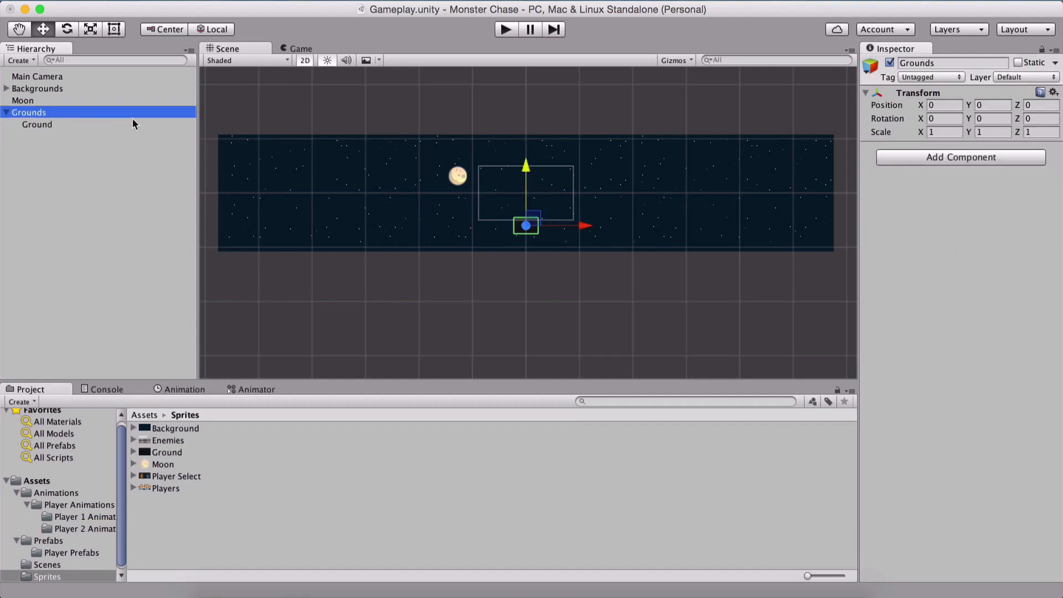
Duplicate the Ground piece, align the copy flush with its right edge at X 4.54, and preview the result in the Game view
scroll(502, 264, "up", 5)
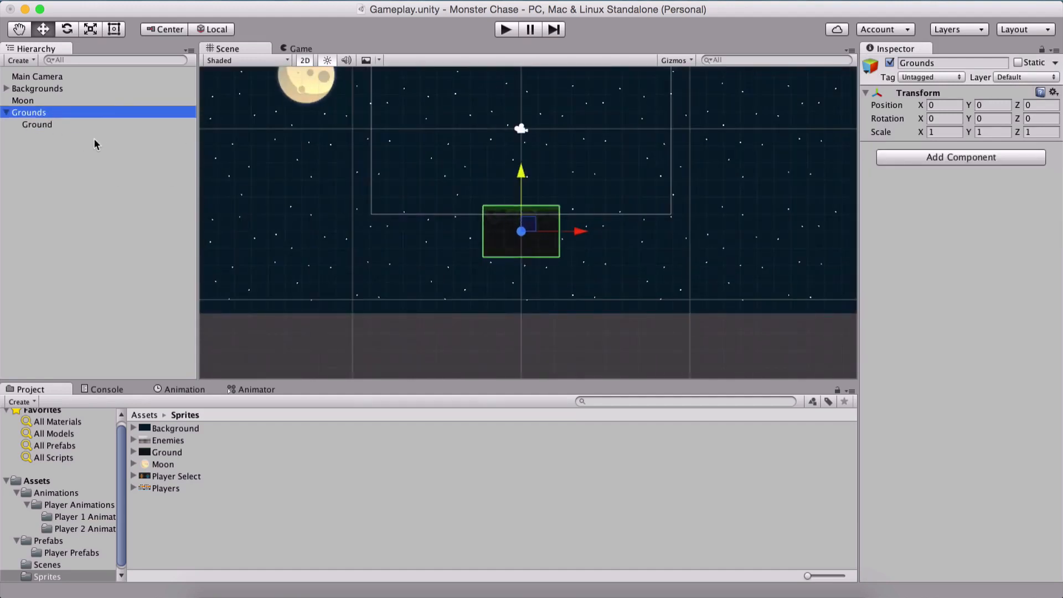
left_click(39, 124)
key("super+d")
left_click_drag(579, 231, 673, 234)
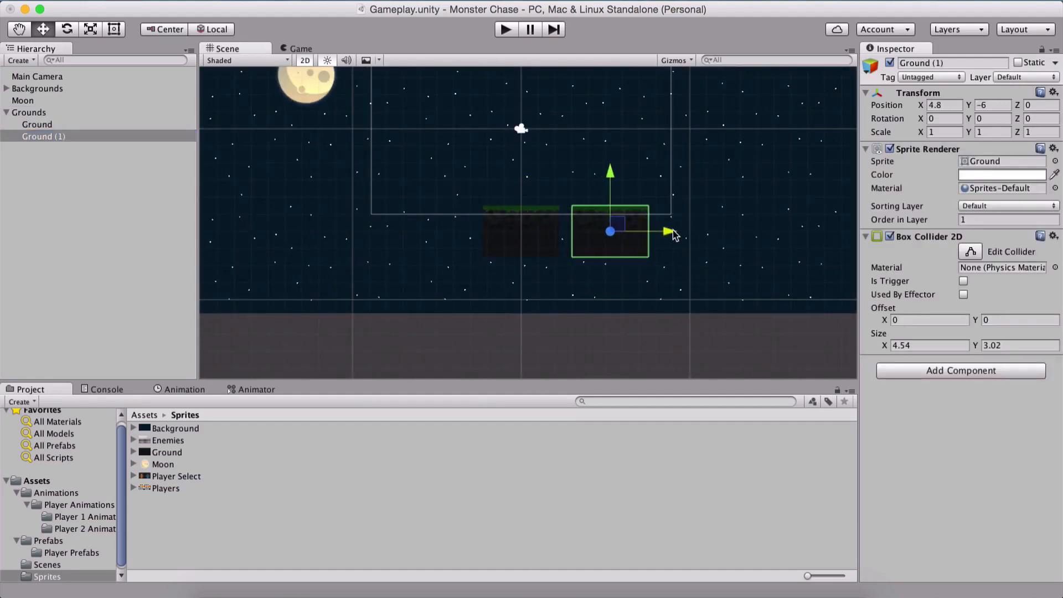
scroll(586, 239, "up", 10)
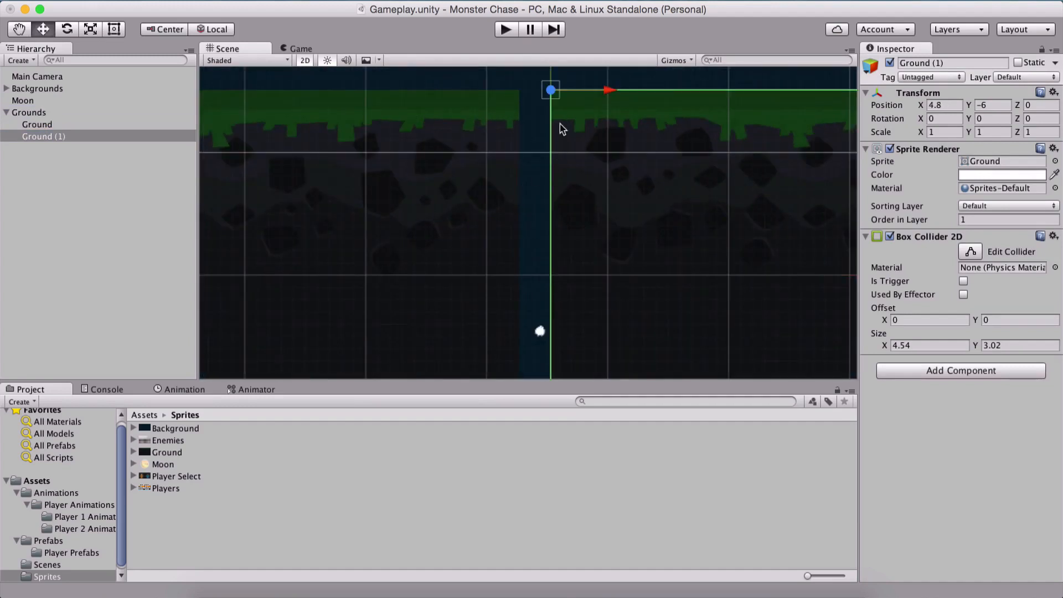
left_click_drag(551, 91, 521, 91)
scroll(523, 225, "down", 5)
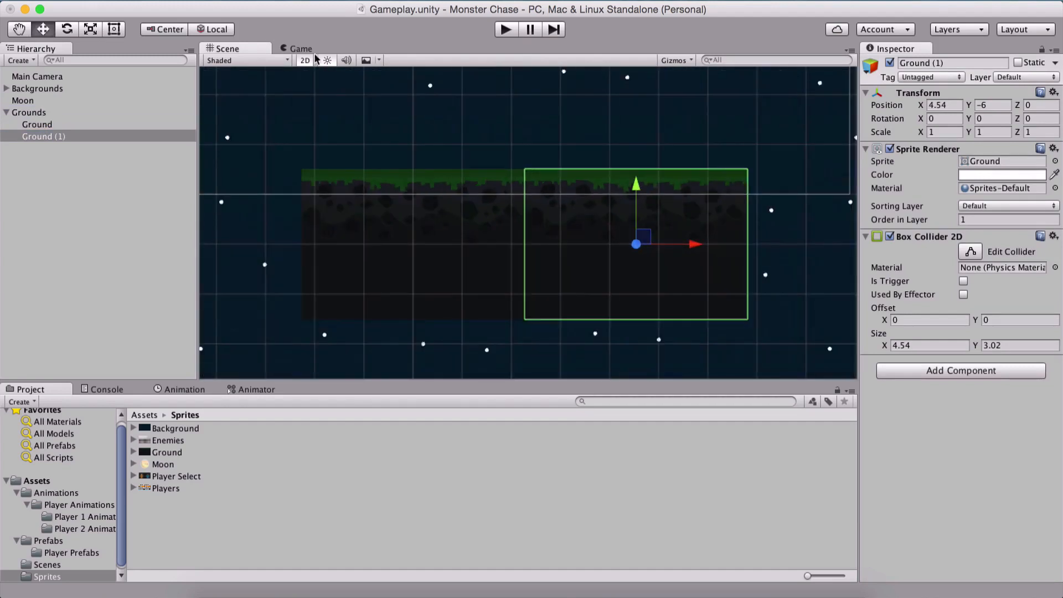
left_click(301, 48)
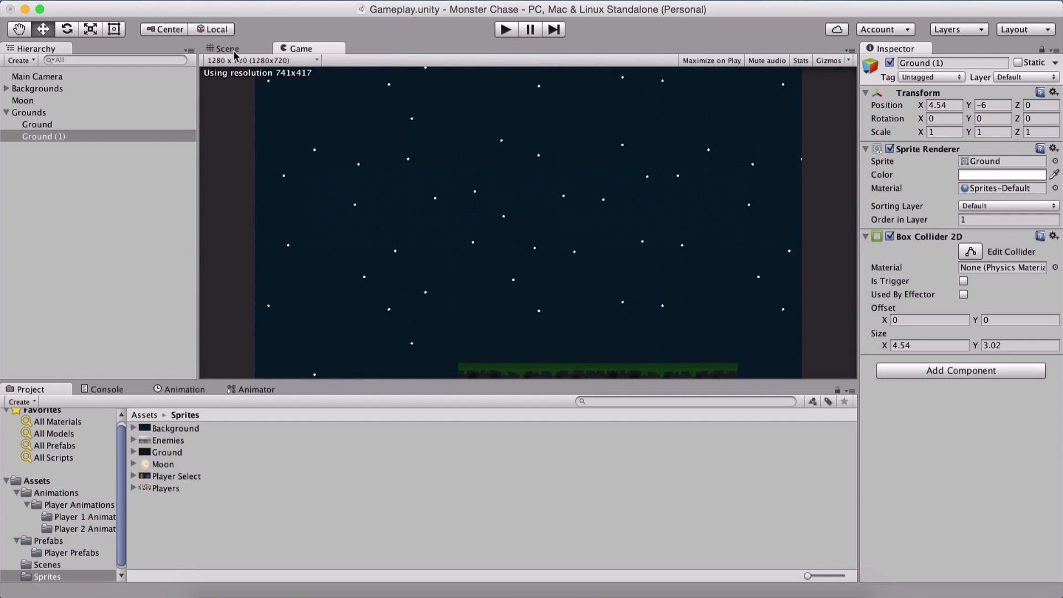
Duplicate a ground piece, vertex-snap the copy to the original's left edge at X -4.54, and check it in the Game view
double_click(50, 137)
key("super+d")
left_click_drag(670, 255, 219, 212)
middle_click_drag(275, 201, 460, 209)
scroll(458, 197, "up", 5)
key("v")
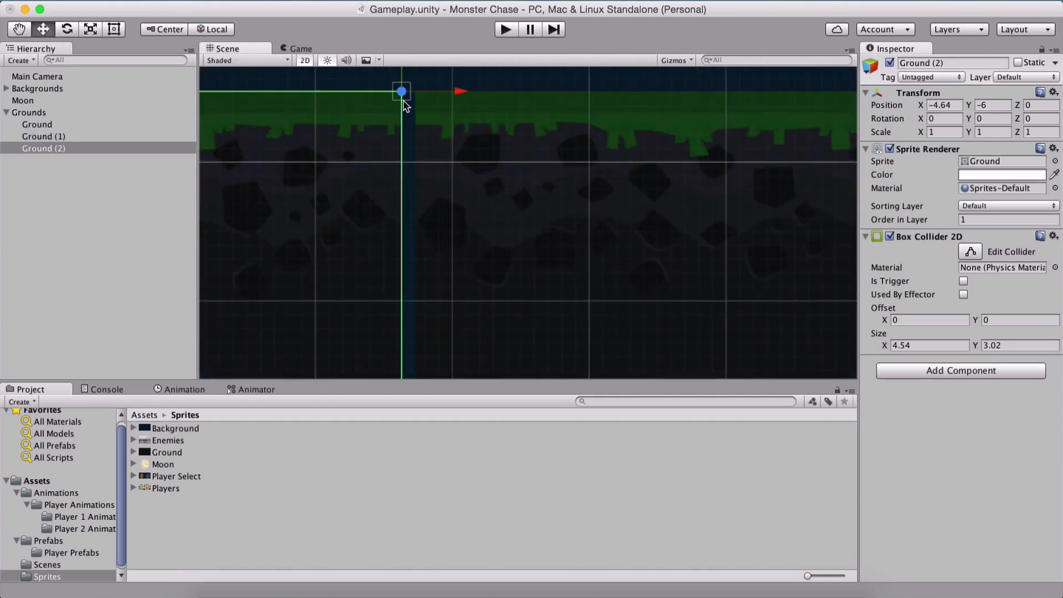
left_click_drag(404, 99, 412, 85)
left_click(302, 49)
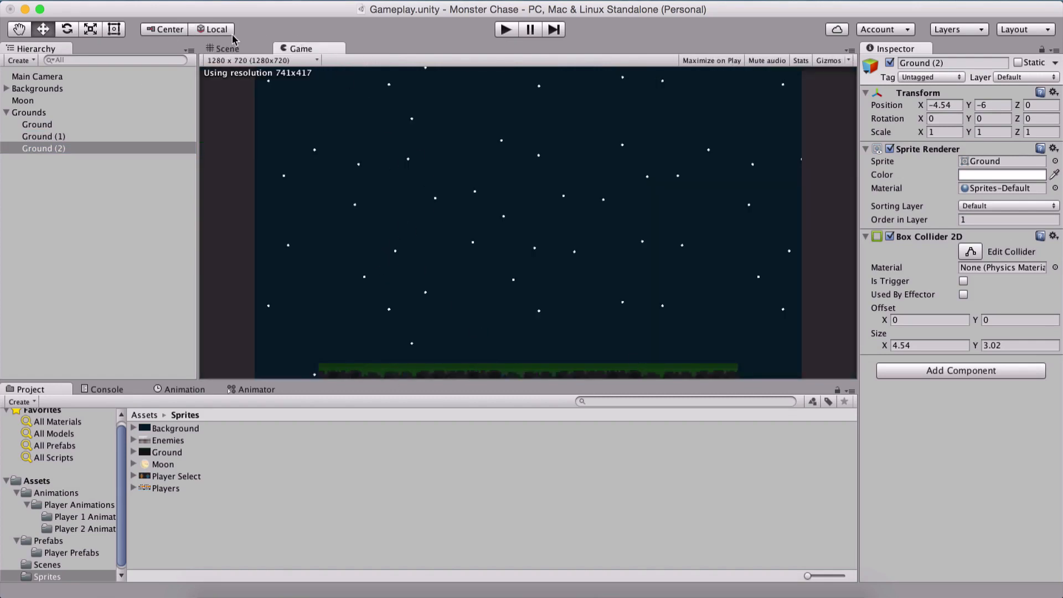
left_click(226, 49)
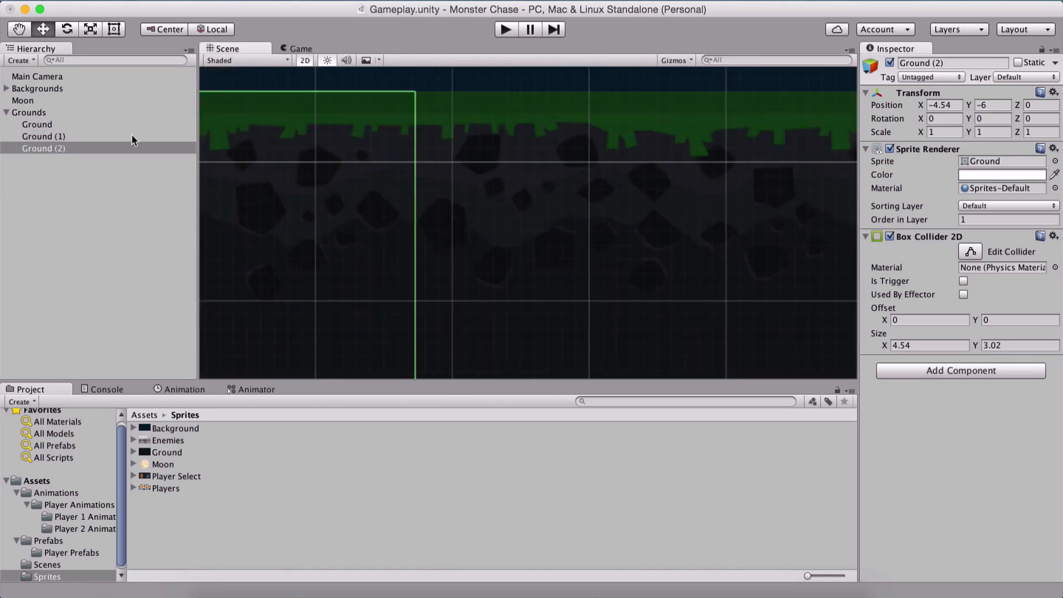
Select all three ground pieces, duplicate them, and move the copies just past the right end of the row
left_click(131, 124, "shift")
key("f")
scroll(527, 245, "down", 3)
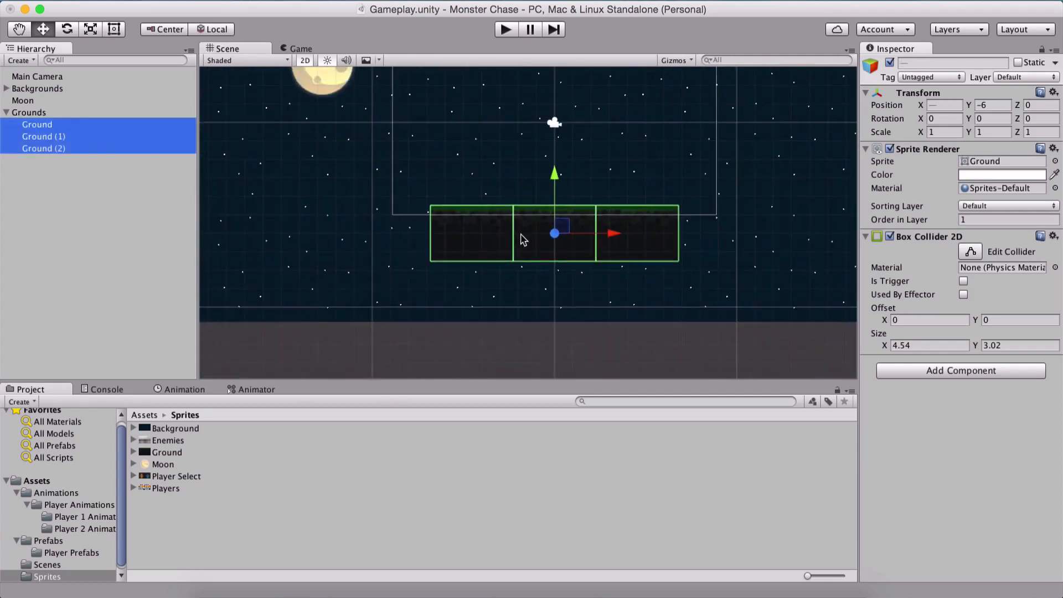
middle_click_drag(523, 239, 386, 200)
key("super+d")
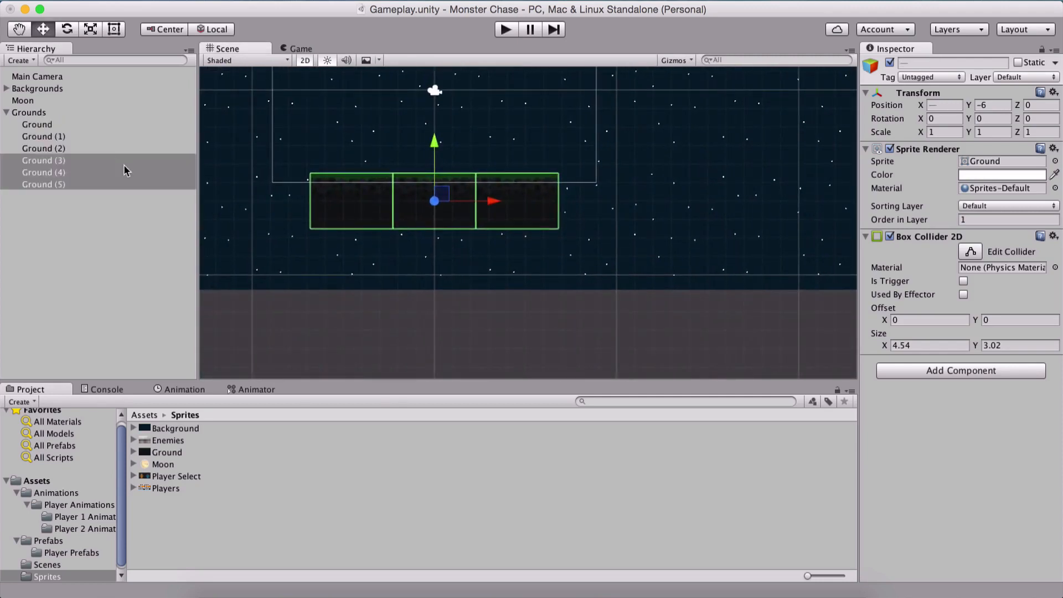
left_click_drag(496, 202, 741, 207)
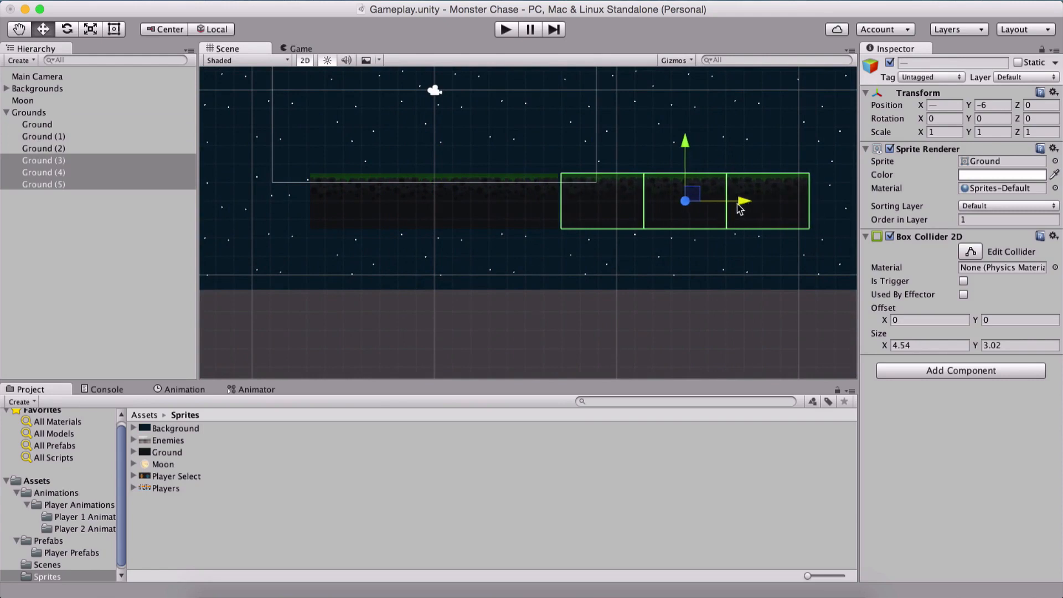
Vertex-snap the three copied ground pieces flush against the right end of the original row
scroll(672, 174, "up", 5)
middle_click_drag(669, 170, 458, 281)
scroll(540, 213, "up", 3)
middle_click_drag(543, 216, 623, 407)
scroll(548, 230, "up", 3)
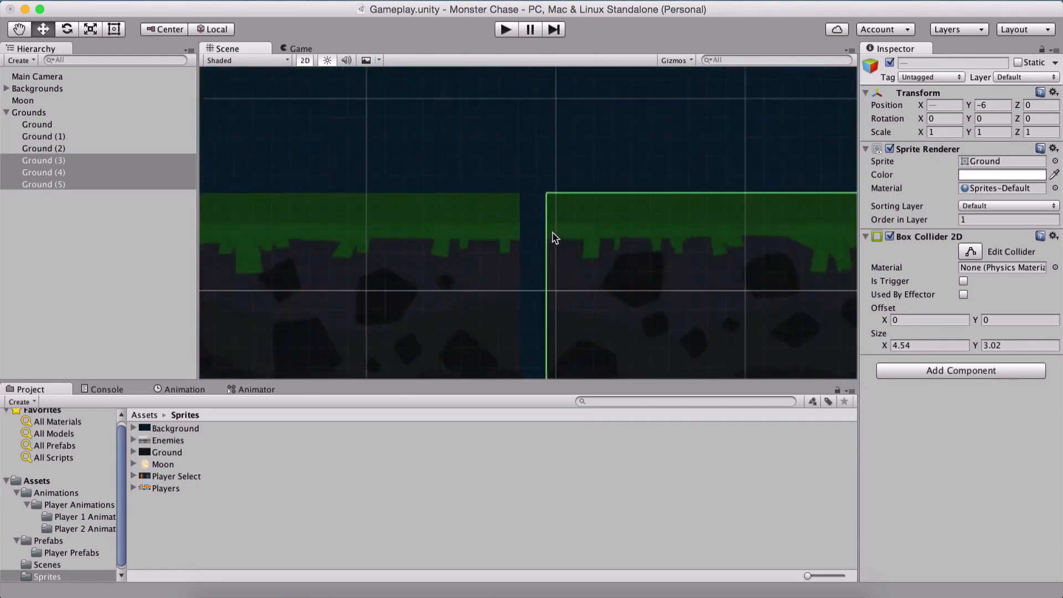
key("v")
left_click_drag(546, 194, 526, 176)
Duplicate the three selected ground pieces and move the copies just past the left end of the ground row
scroll(492, 209, "down", 8)
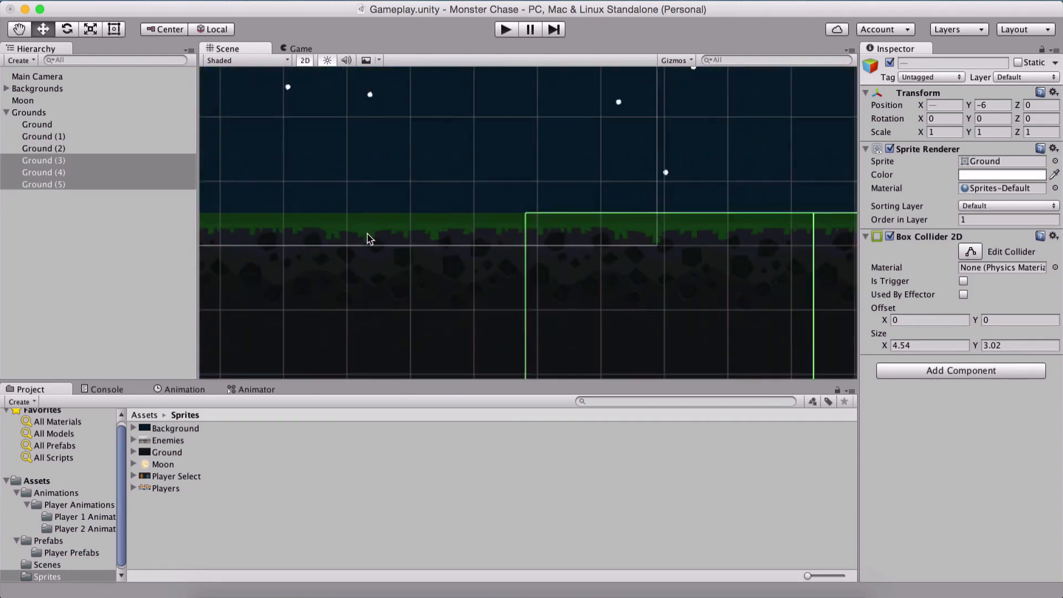
key("super+d")
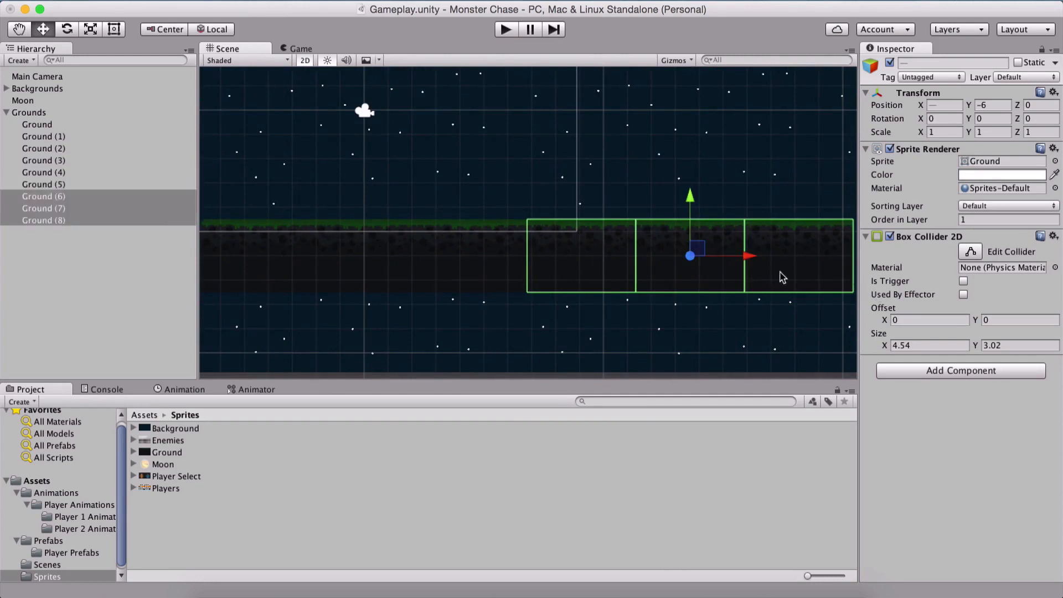
left_click_drag(782, 277, 420, 301)
middle_click_drag(305, 281, 675, 265)
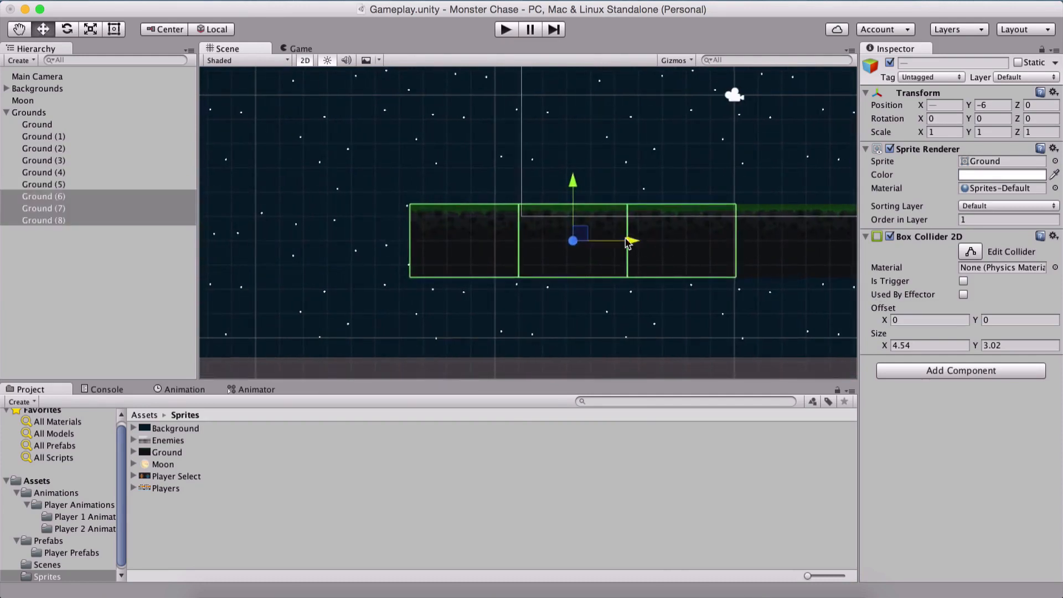
left_click_drag(629, 242, 457, 242)
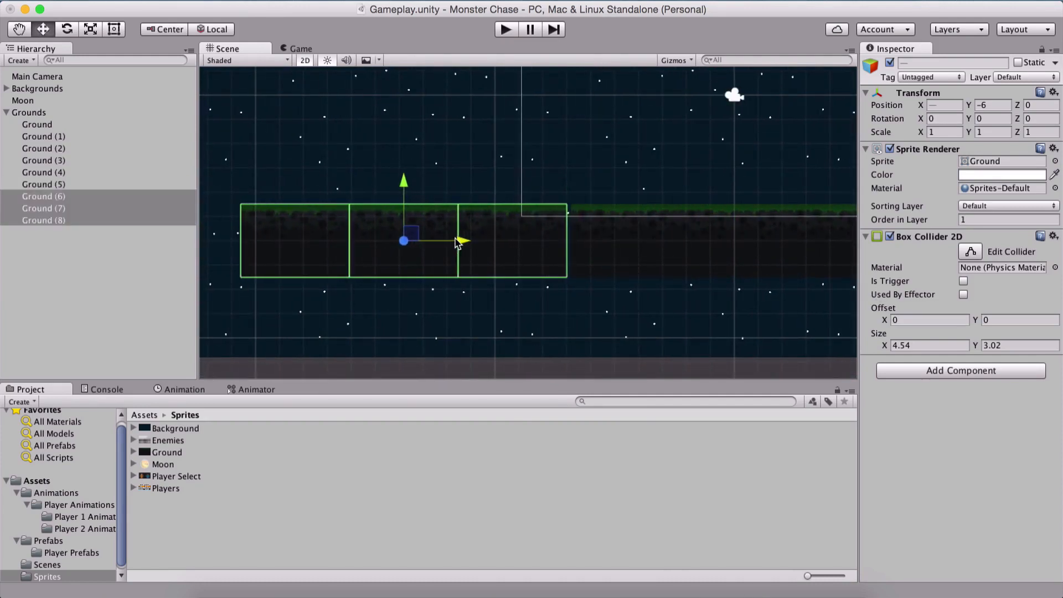
Snap the three copies flush against the left end of the ground row and check the ground in the Game view
scroll(457, 242, "up", 8)
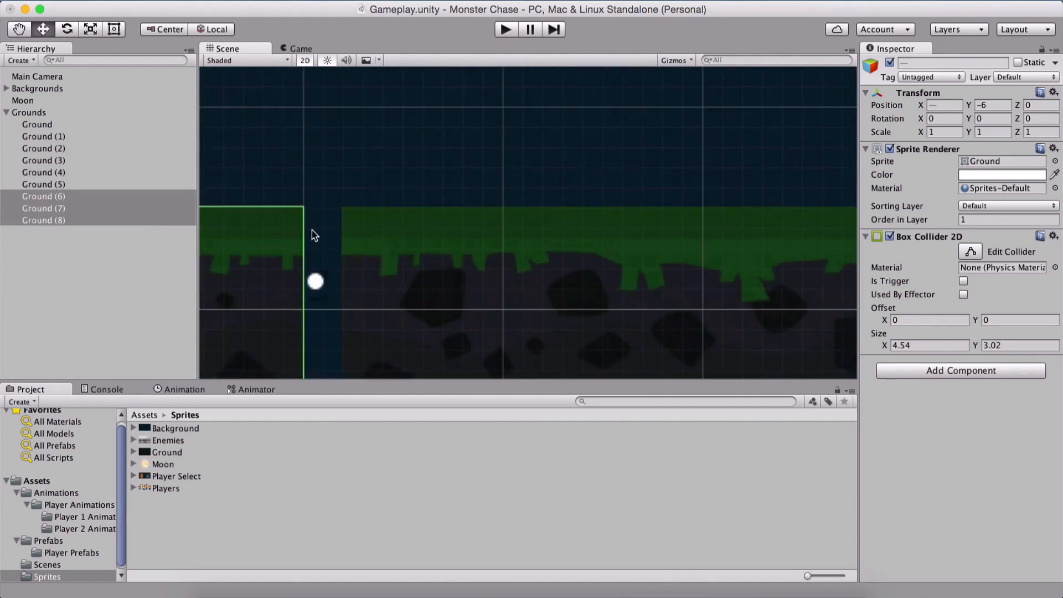
scroll(358, 242, "down", 10)
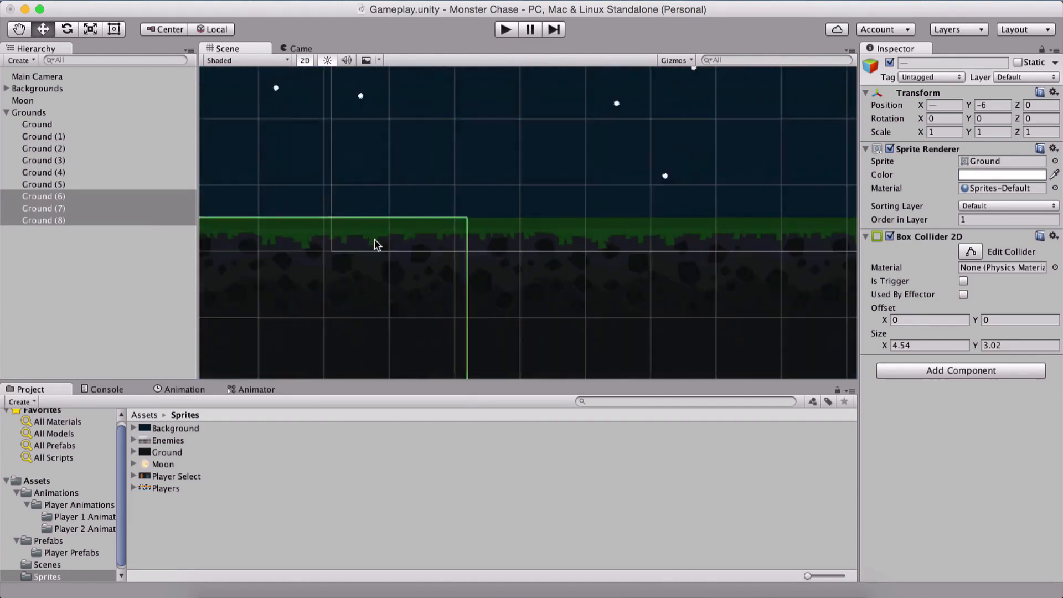
left_click(304, 49)
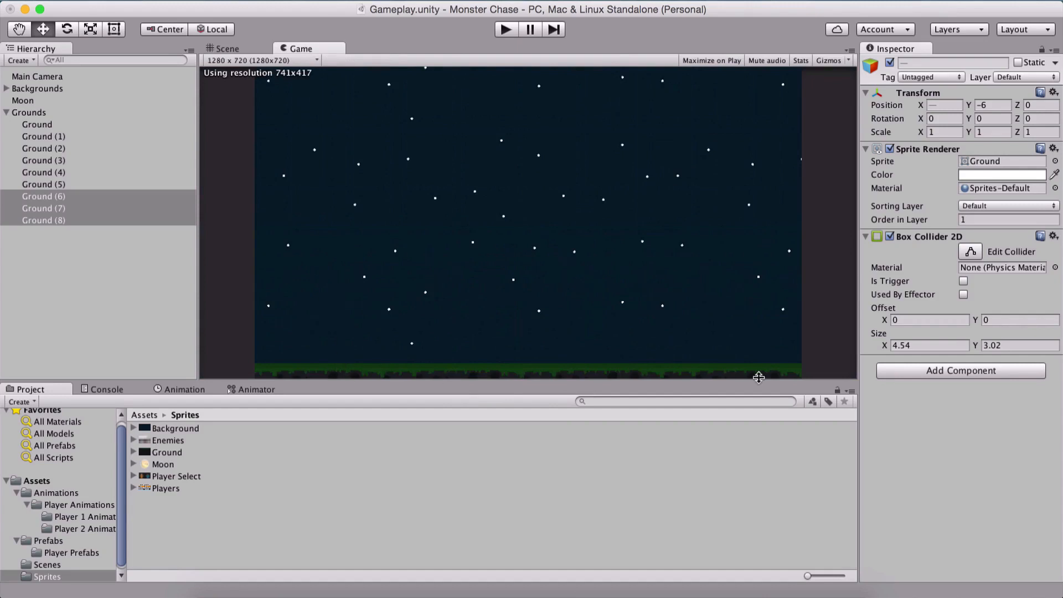
left_click(226, 48)
Select all nine ground pieces, duplicate them, and move the copies just past the right end of the row
scroll(558, 298, "down", 8)
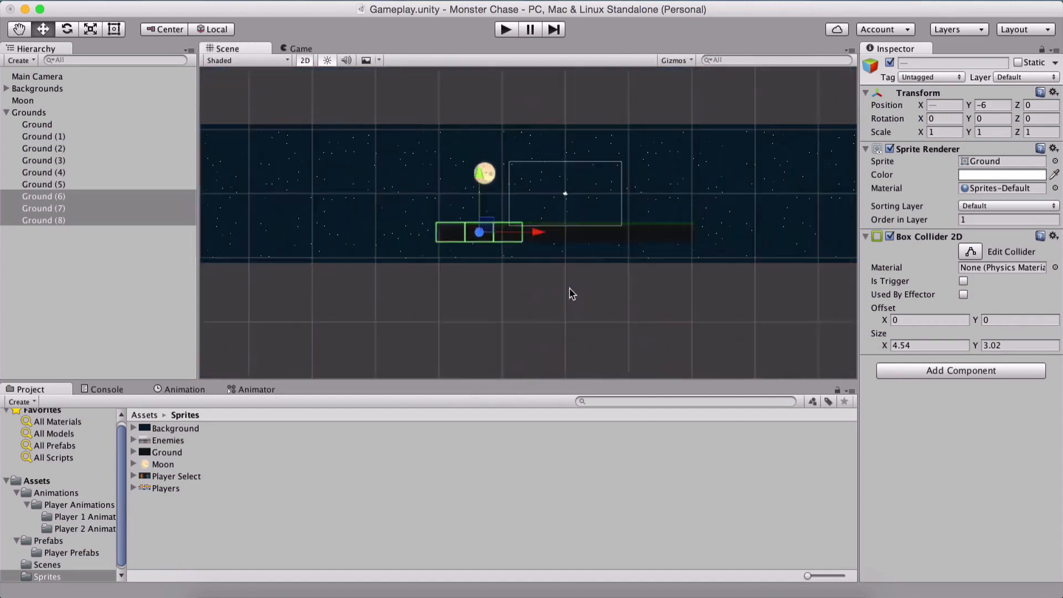
left_click(36, 125, "shift")
key("super+d")
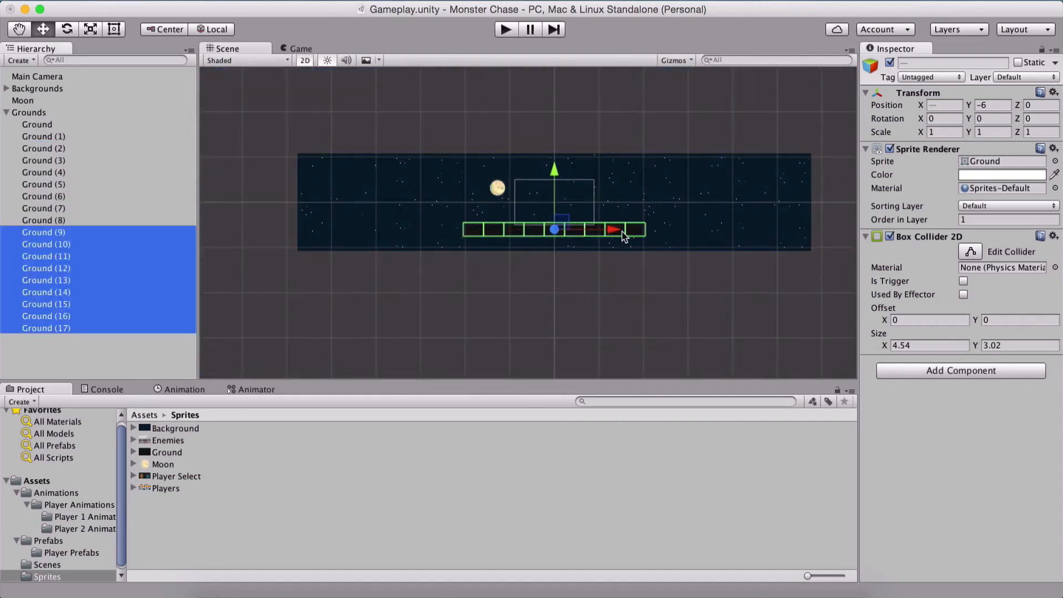
left_click_drag(649, 240, 815, 235)
Vertex-snap the nine copied ground pieces flush against the right end of the original row
middle_click_drag(649, 264, 363, 271)
scroll(456, 247, "up", 5)
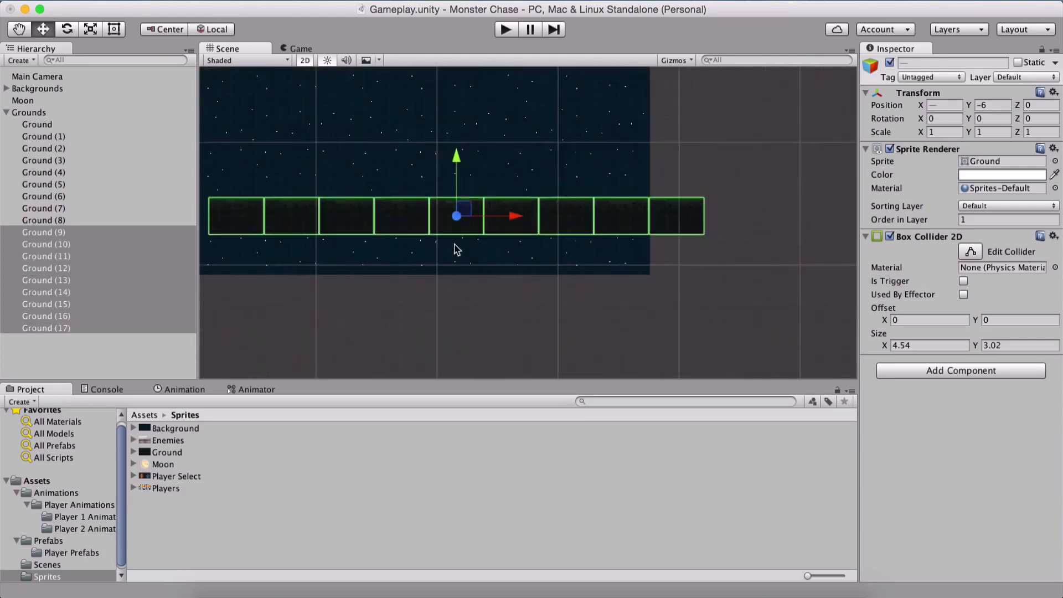
middle_click_drag(298, 249, 678, 253)
scroll(679, 253, "up", 5)
middle_click_drag(587, 233, 367, 245)
scroll(688, 251, "down", 5)
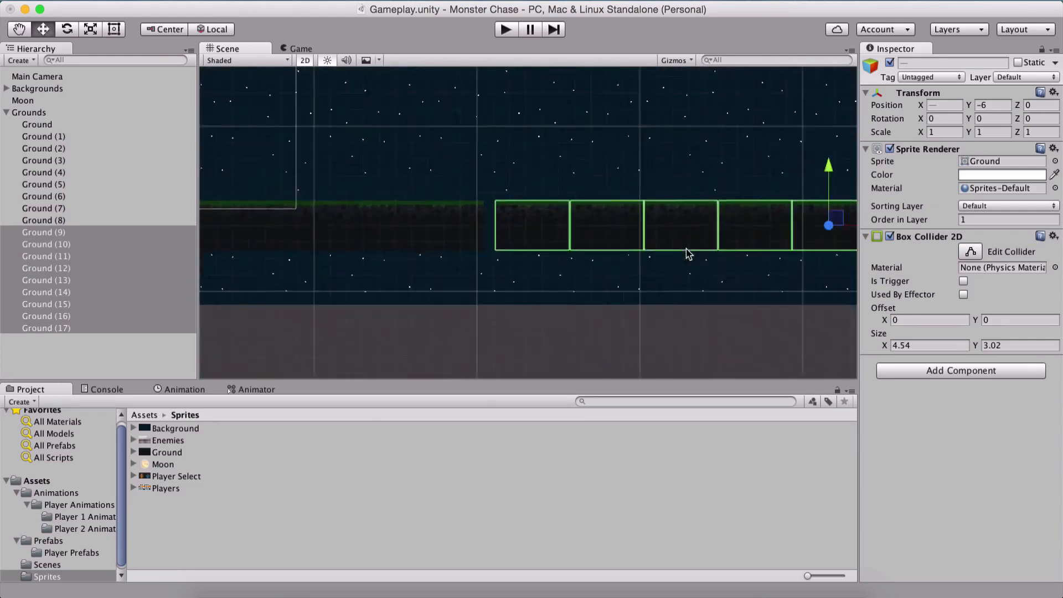
scroll(506, 199, "up", 5)
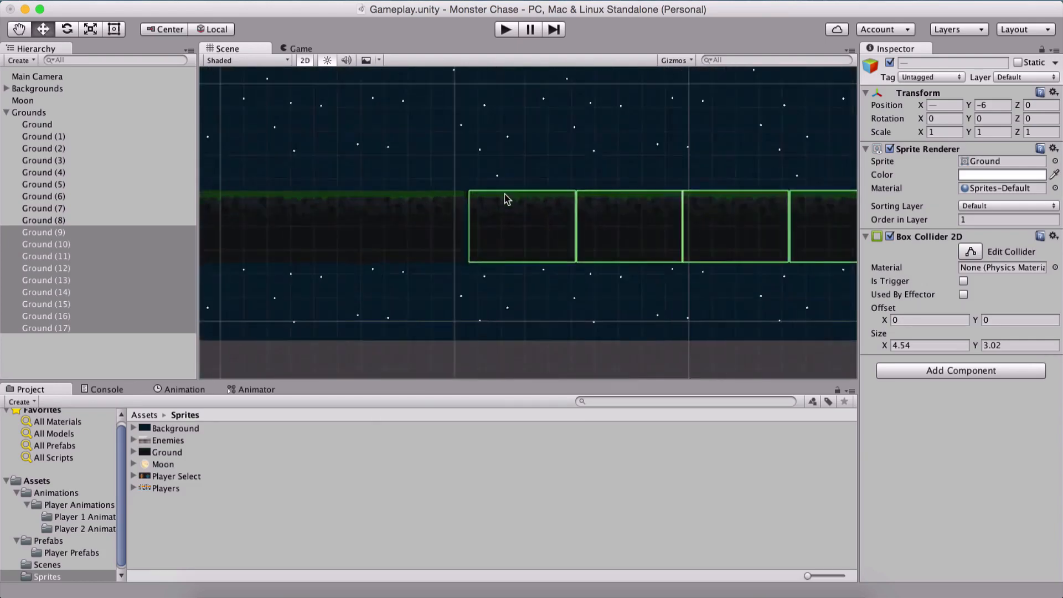
scroll(486, 195, "up", 2)
key("v")
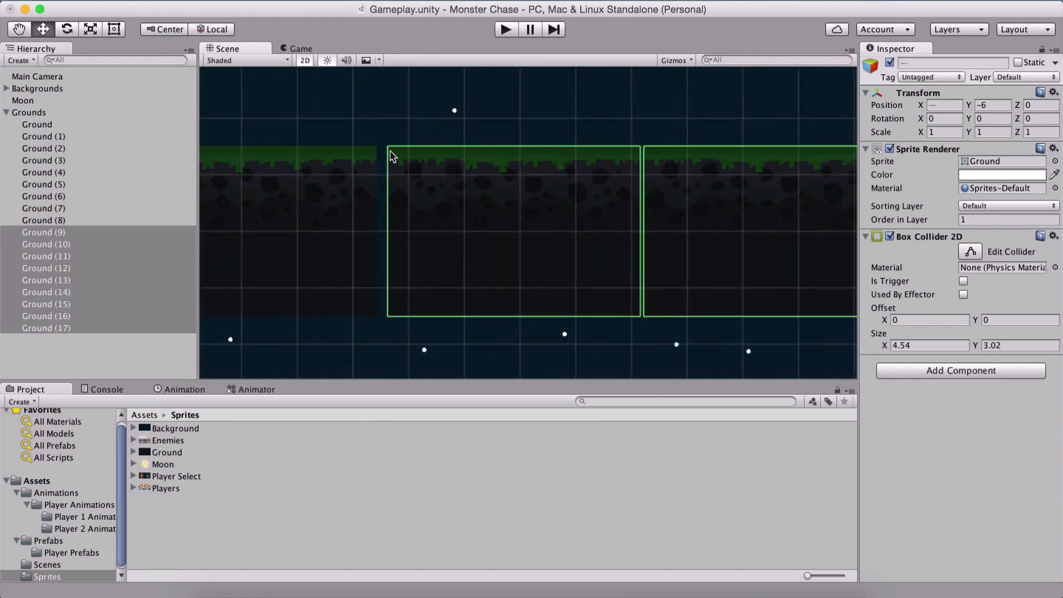
key("v")
left_click_drag(389, 147, 381, 141)
Close the gap before Ground (11) by vertex-snapping it to its left neighbour at X 27.24
left_click(638, 301)
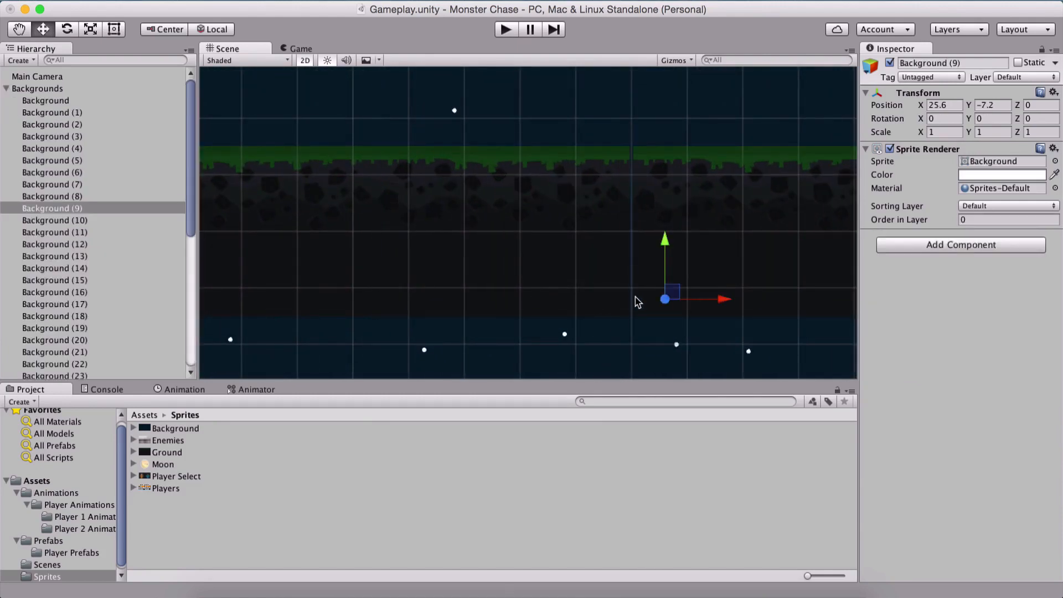
left_click(656, 158)
middle_click_drag(657, 177, 571, 219)
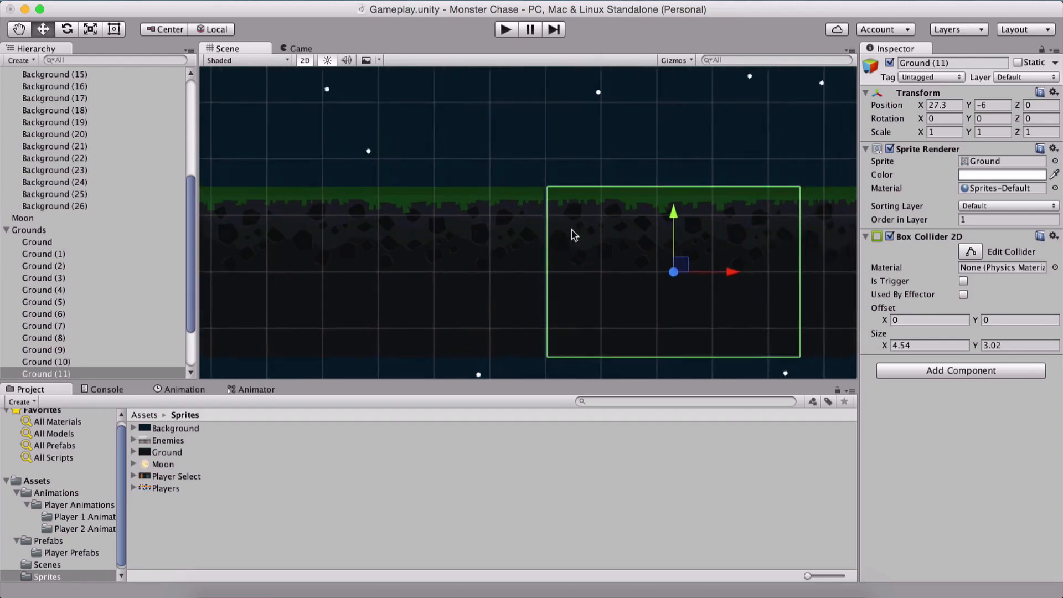
scroll(570, 228, "up", 5)
key("v")
left_click_drag(578, 127, 568, 127)
Vertex-snap Ground (10) flush against the right edge of Ground (11)
middle_click_drag(669, 212, 245, 171)
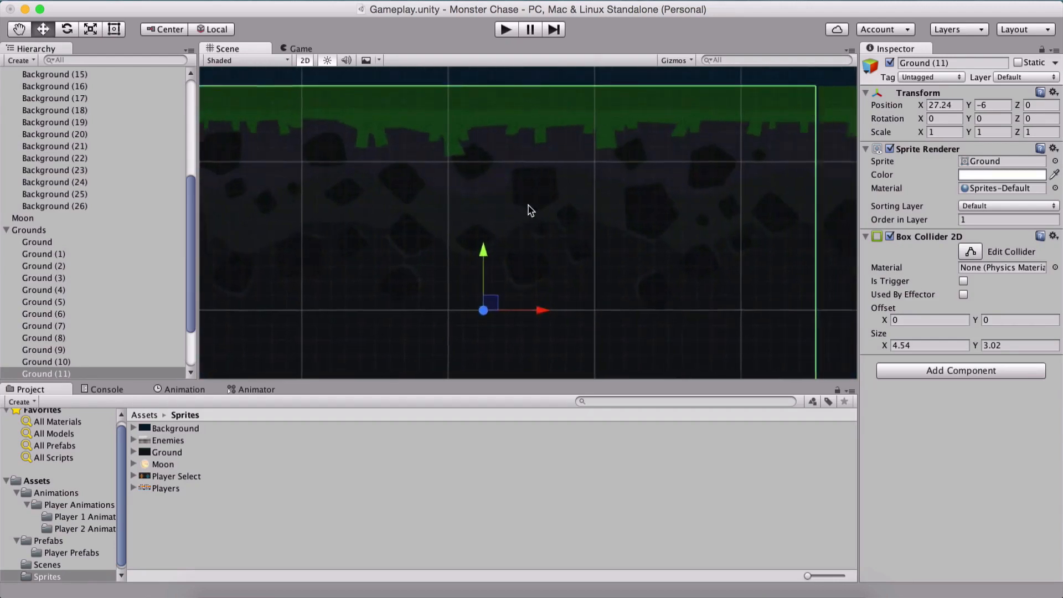
scroll(529, 205, "down", 5)
middle_click_drag(630, 207, 441, 202)
left_click(542, 179)
scroll(498, 172, "up", 5)
key("v")
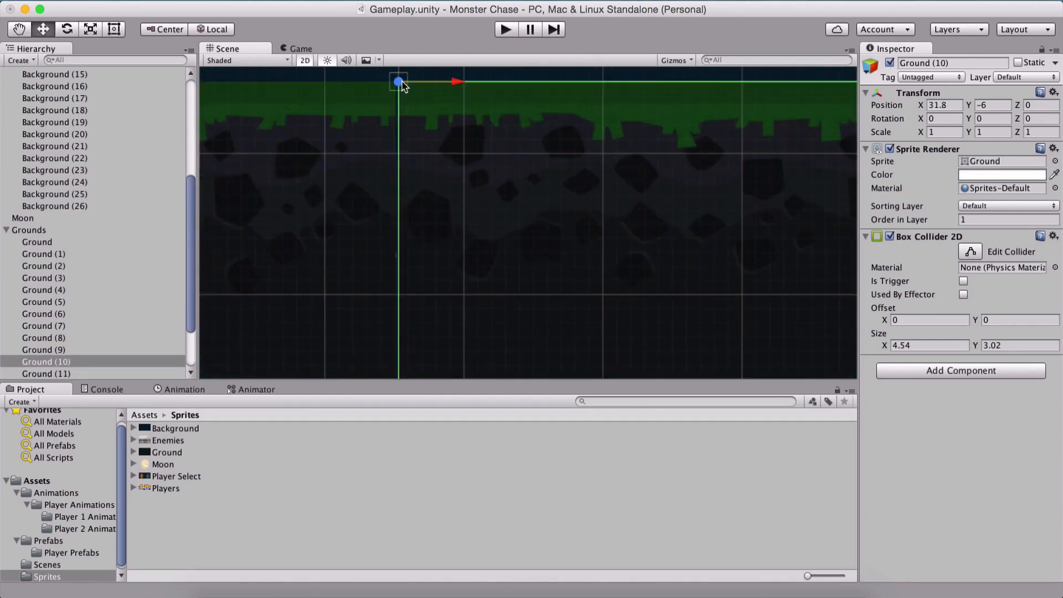
left_click_drag(400, 83, 397, 83)
Vertex-snap Ground (15) flush against the right edge of Ground (10), at X 36.32
middle_click_drag(825, 201, 434, 200)
scroll(484, 201, "down", 5)
middle_click_drag(497, 191, 284, 193)
left_click(403, 159)
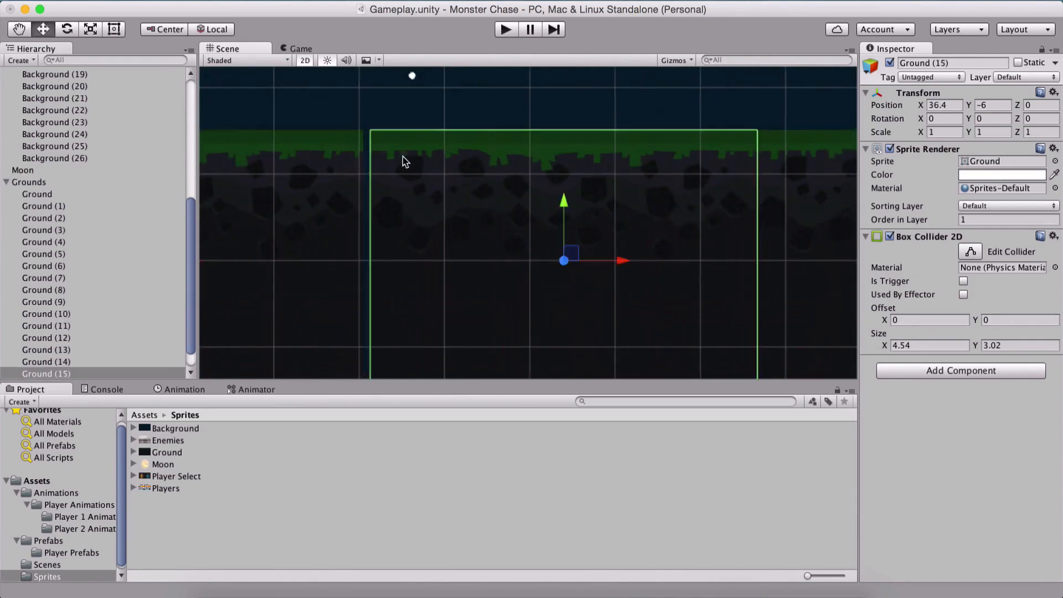
key("v")
left_click_drag(372, 132, 366, 132)
Vertex-snap Ground (17) flush against the right edge of Ground (15), at X 40.86
middle_click_drag(403, 185, 488, 227)
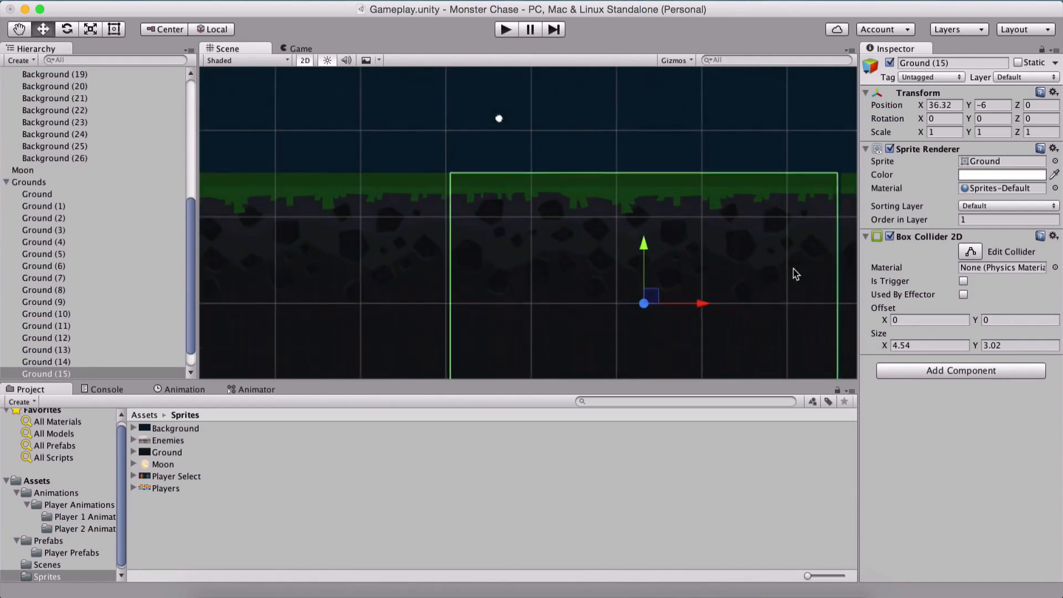
middle_click_drag(740, 268, 344, 211)
left_click(463, 144)
key("v")
left_click_drag(444, 114, 427, 111)
Align Ground (16) flush with the right edge of Ground (17), at X 45.4
scroll(684, 221, "down", 5)
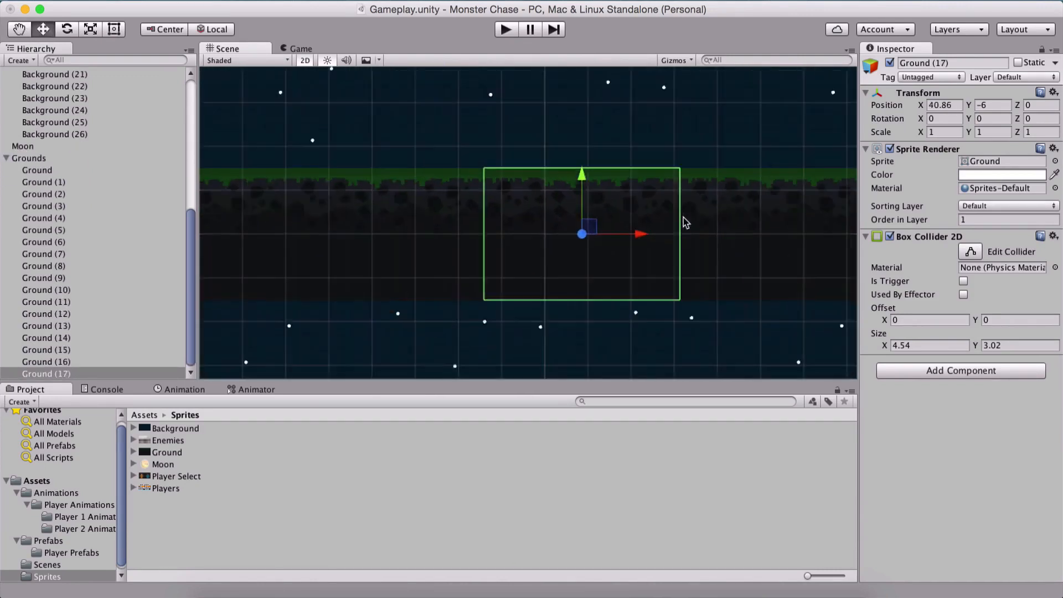
middle_click_drag(696, 235, 260, 234)
left_click(594, 216)
scroll(591, 210, "up", 5)
key("v")
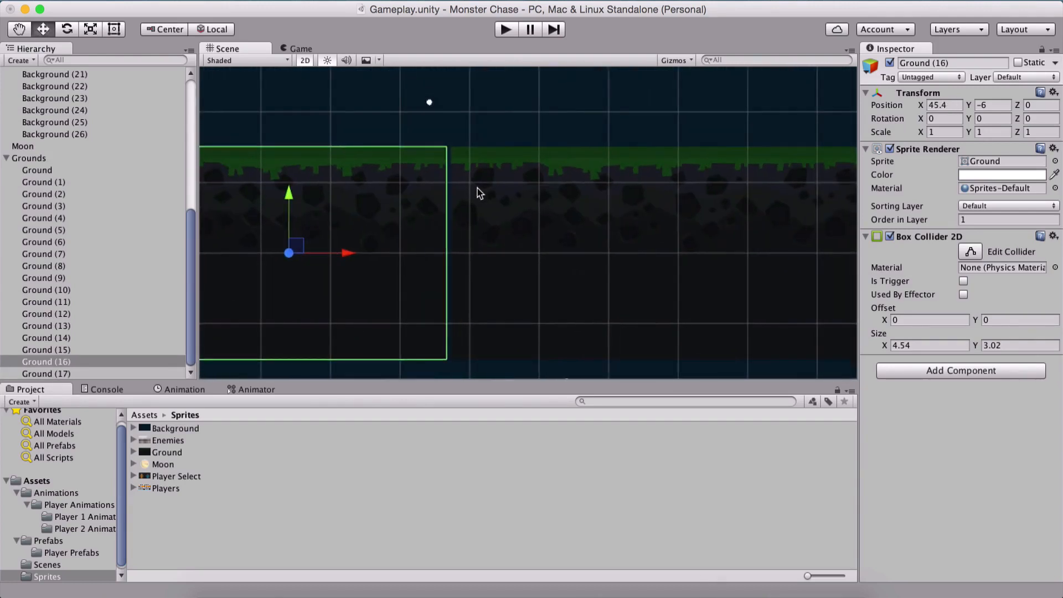
Vertex-snap Ground (14) flush against the right edge of Ground (16), at X 49.94
left_click(468, 162)
key("v")
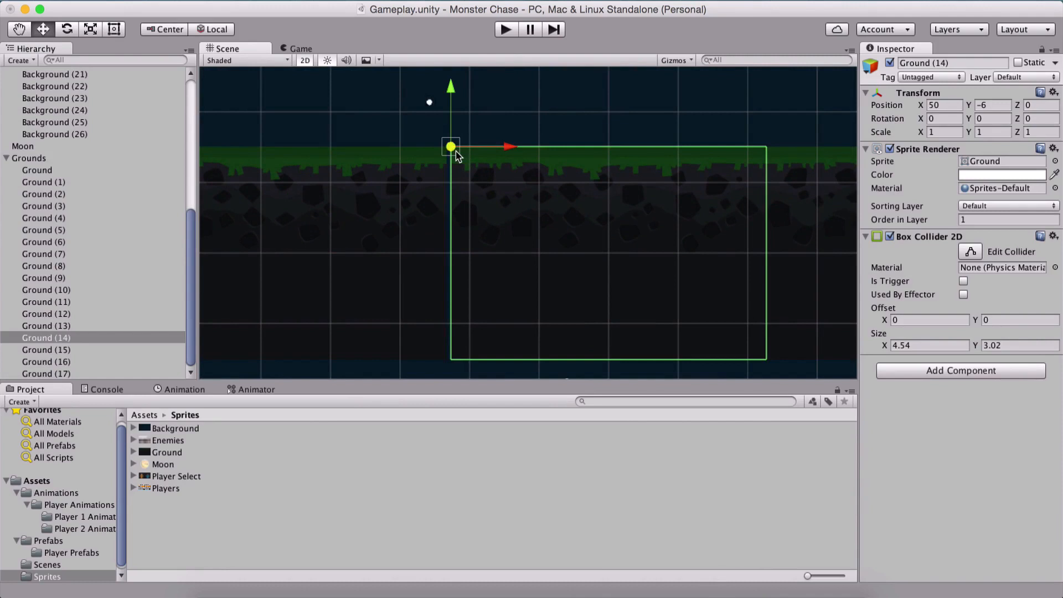
key("v")
left_click_drag(463, 161, 445, 148)
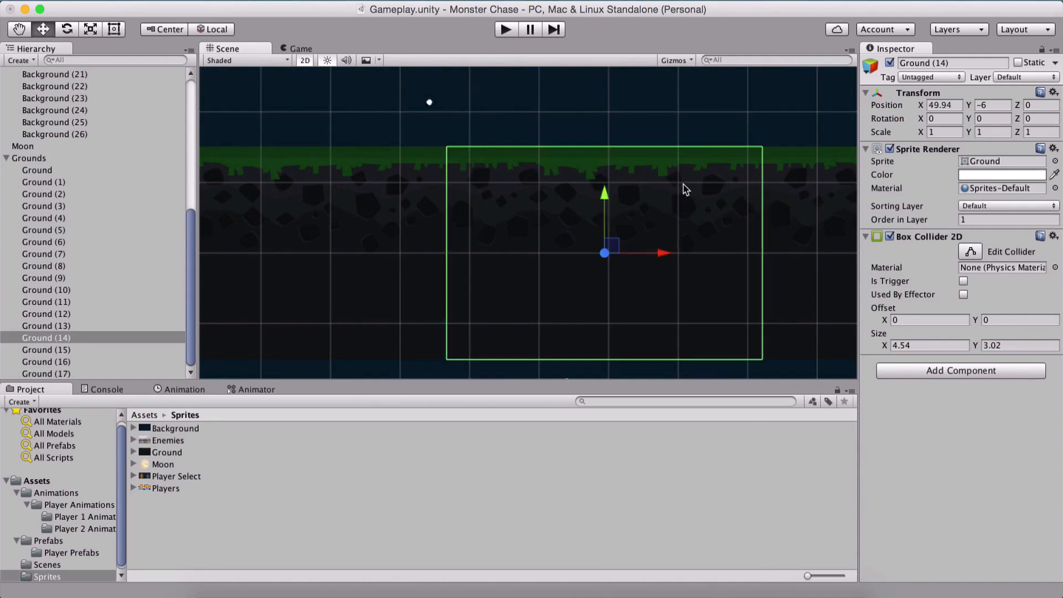
Vertex-snap the last two ground pieces at the row's right end flush with their neighbours, placing Ground (13) at X 59.02
middle_click_drag(683, 190, 359, 191)
left_click(569, 216)
key("v")
left_click_drag(443, 150, 435, 146)
middle_click_drag(432, 192, 89, 168)
left_click(490, 153)
key("v")
left_click_drag(422, 122, 409, 120)
Clear the selection and review how far the ground row extends across the starry background
scroll(651, 230, "down", 5)
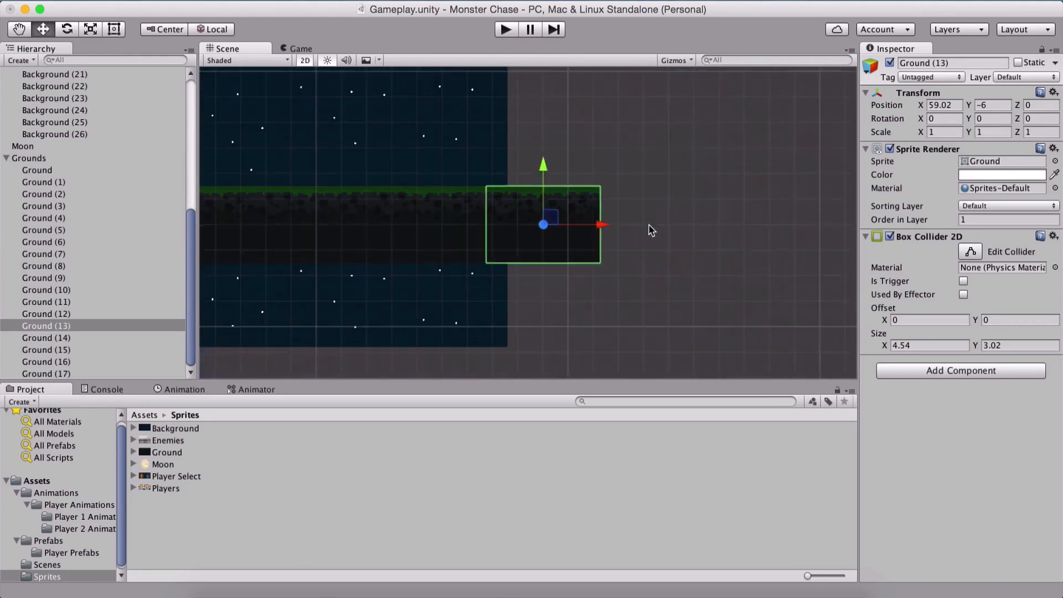
left_click(698, 240)
middle_click_drag(601, 261, 862, 218)
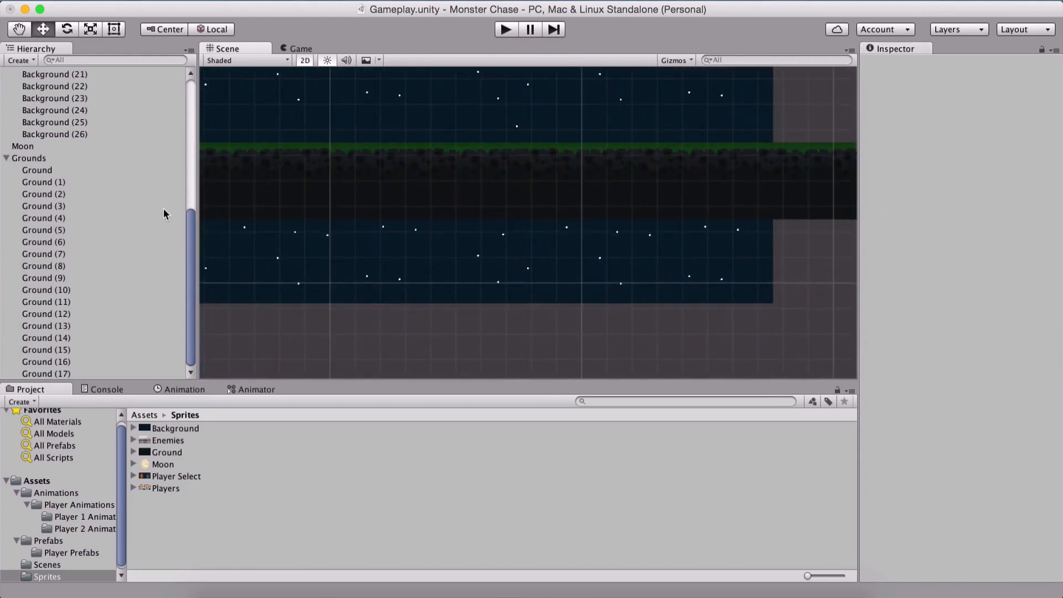
scroll(463, 254, "down", 5)
middle_click_drag(368, 280, 485, 263)
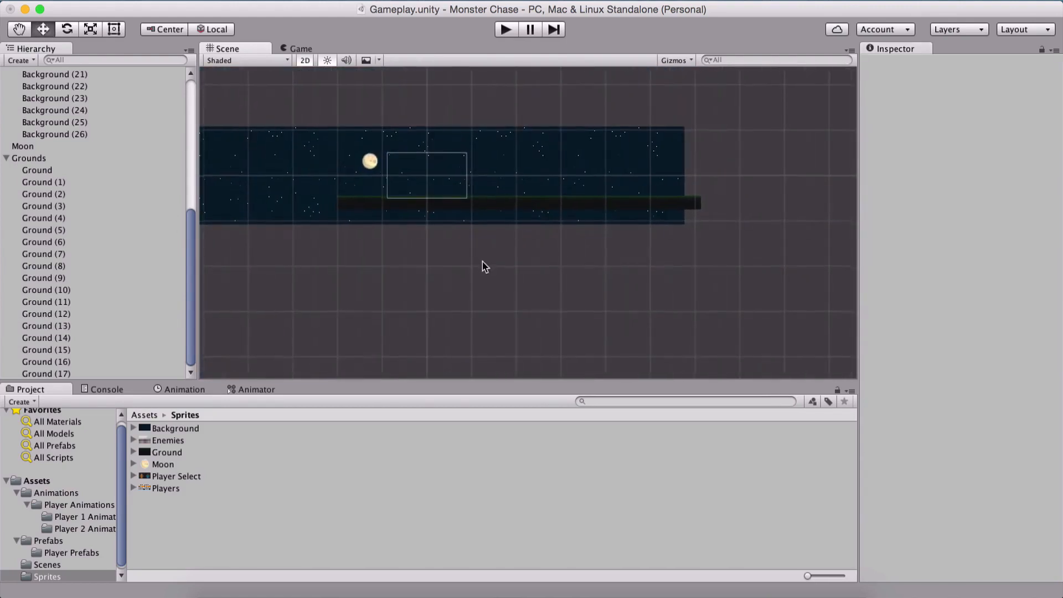
scroll(483, 264, "down", 2)
scroll(483, 261, "up", 1)
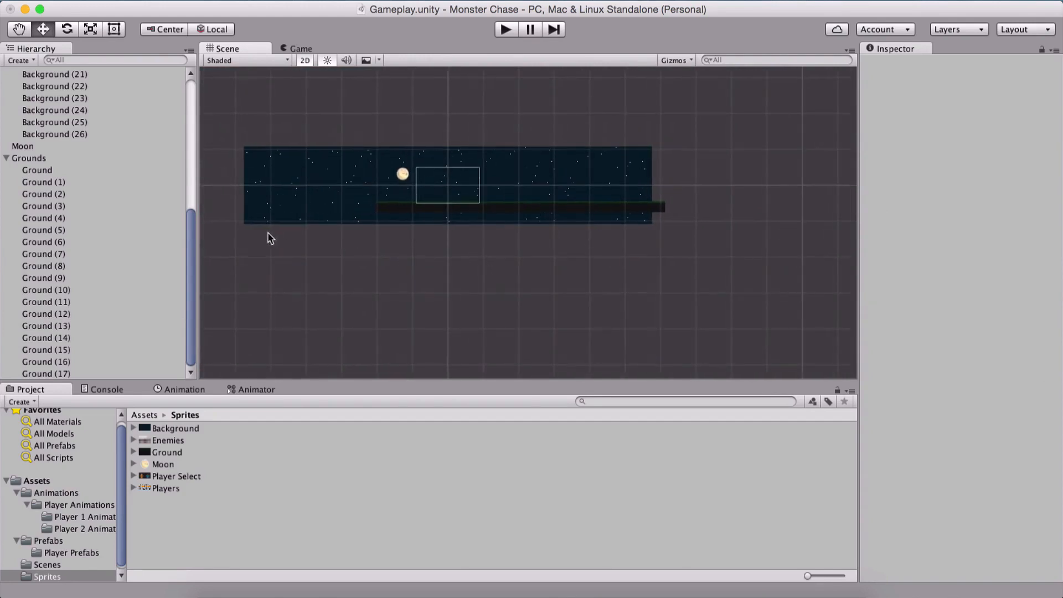
Go through the pieces in the Grounds group to identify which ones form the right part of the row
left_click(62, 373)
key("Up")
key("Up")
key("Up")
key("Up")
key("Up")
key("Up")
key("Up")
key("Up")
key("Up")
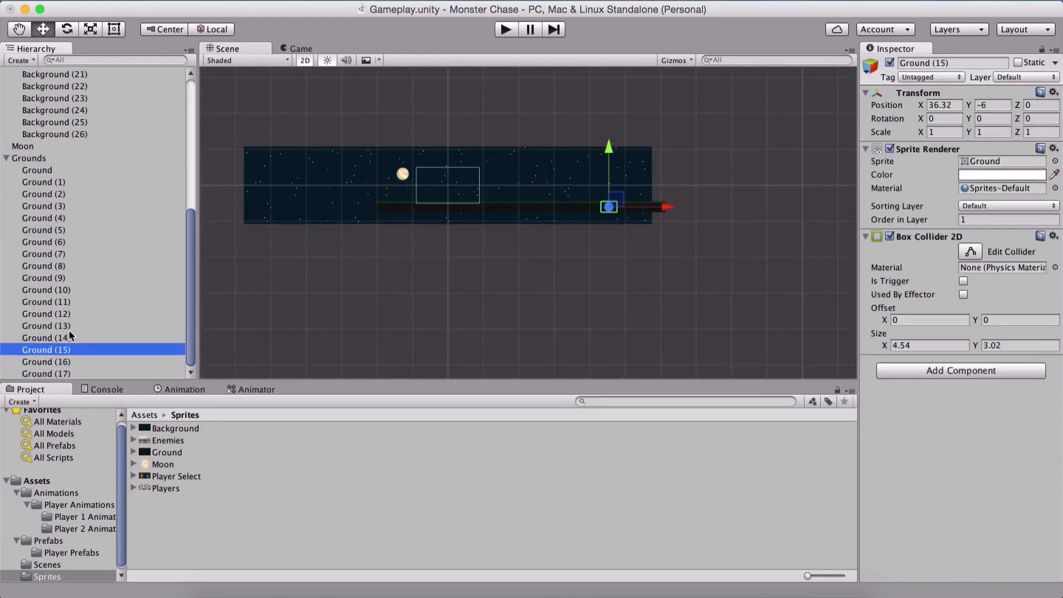
key("Down")
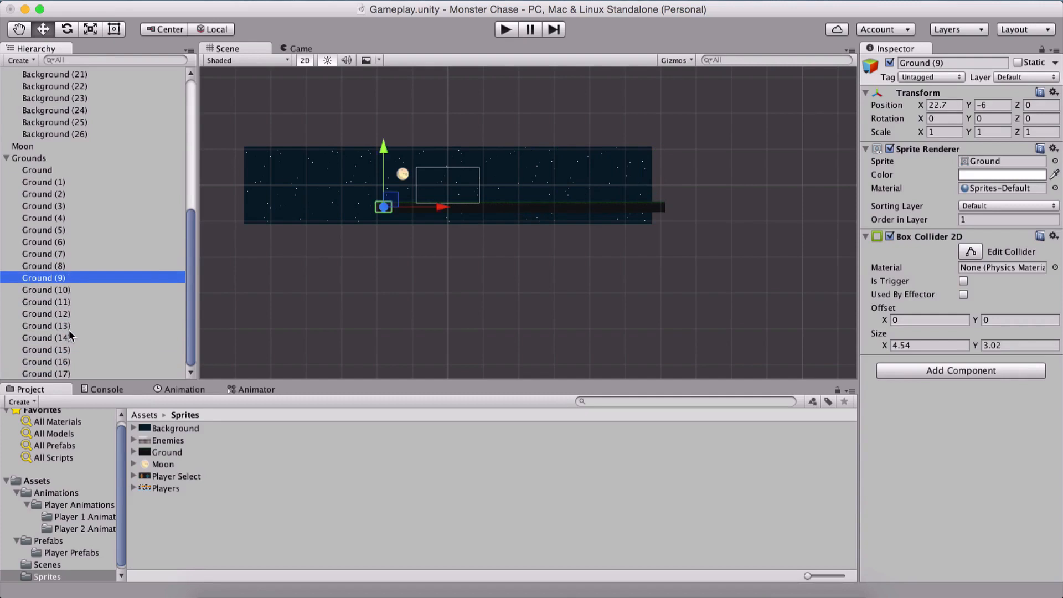
Select Ground (9) through Ground (17), duplicate them, and move the nine copies beside the left end of the row
left_click(64, 372, "shift")
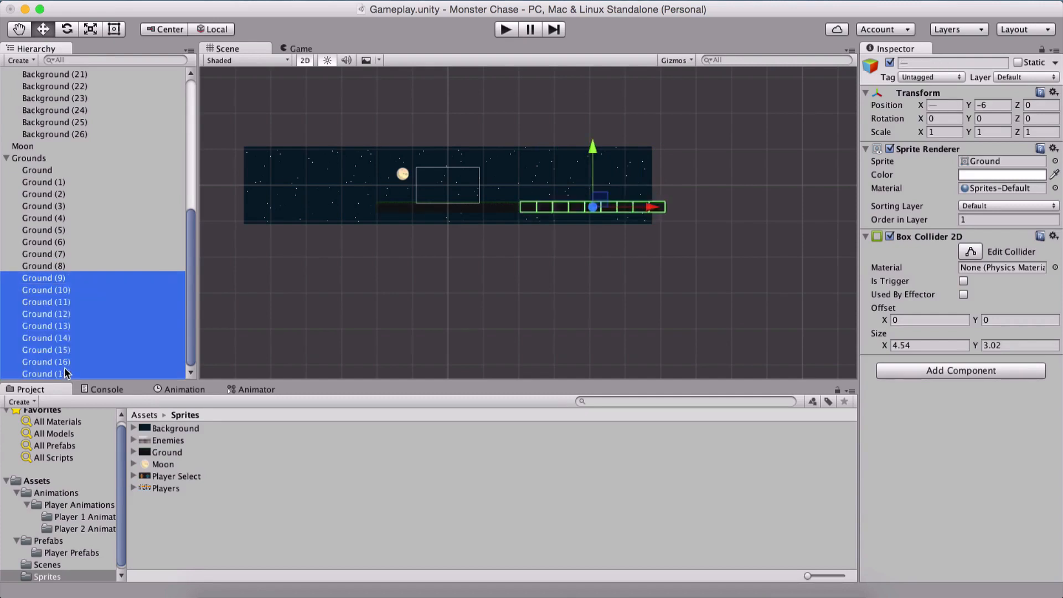
key("super+d")
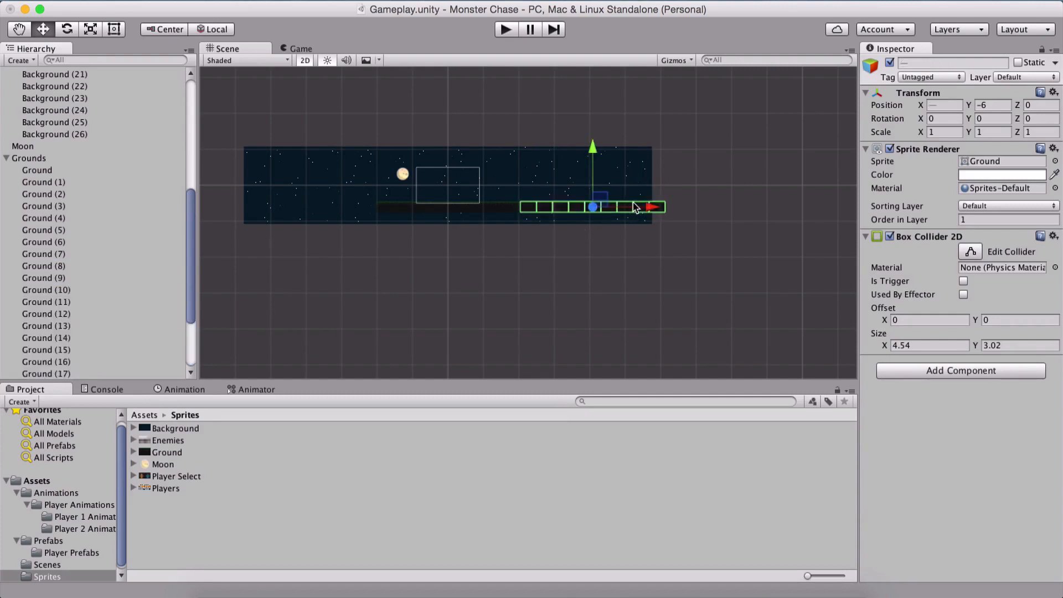
left_click_drag(651, 208, 362, 217)
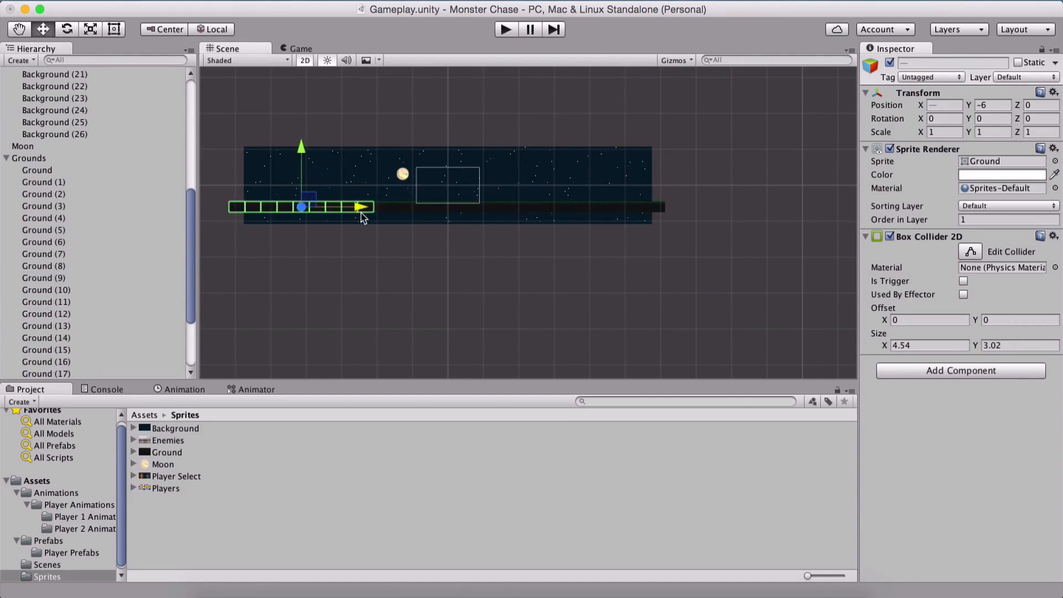
scroll(361, 216, "up", 5)
middle_click_drag(357, 224, 685, 263)
scroll(388, 223, "up", 4)
scroll(302, 237, "down", 4)
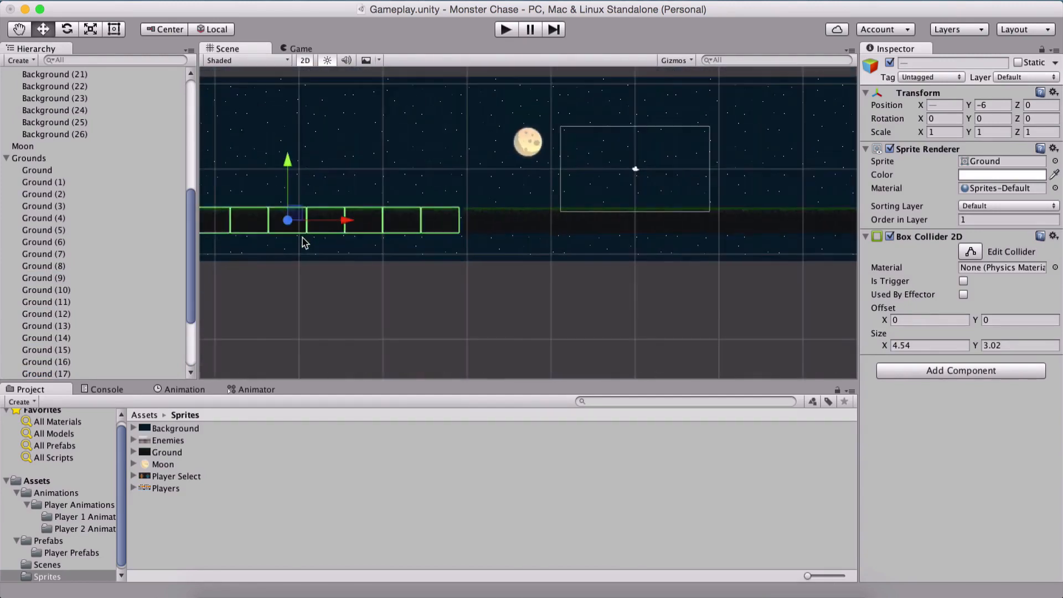
left_click_drag(338, 220, 344, 220)
Vertex-snap the nine copied ground pieces flush against the left end of the existing row
scroll(498, 222, "up", 5)
middle_click_drag(415, 215, 627, 239)
scroll(527, 222, "up", 3)
scroll(472, 216, "up", 2)
key("v")
left_click_drag(501, 162, 508, 164)
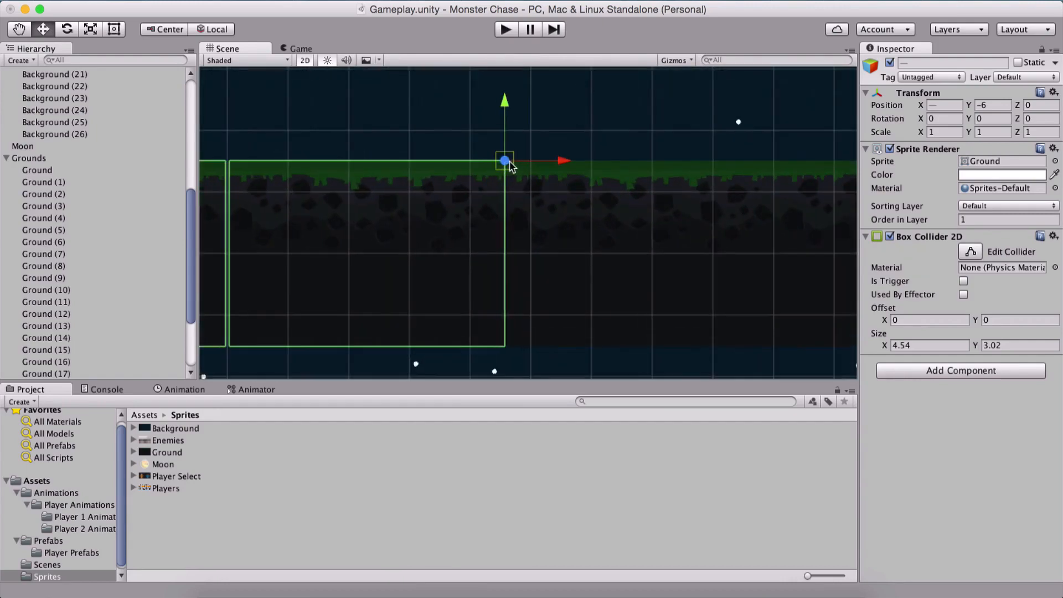
Vertex-snap Ground (23) flush against the left edge of Ground (22) to close the gap between them
scroll(416, 245, "down", 6)
left_click(424, 298)
left_click(453, 220)
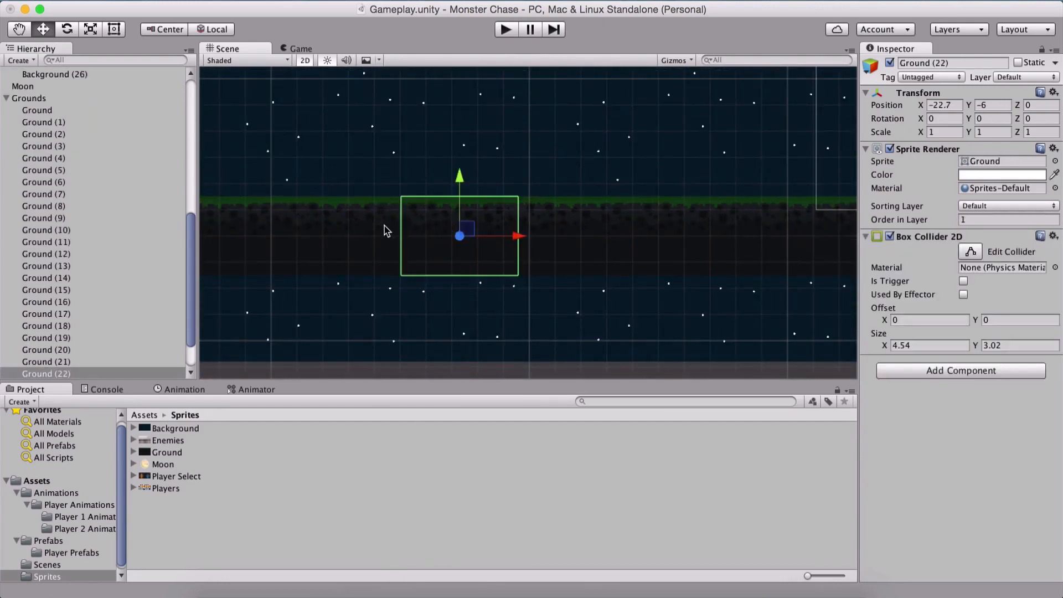
middle_click_drag(387, 231, 423, 219)
scroll(423, 219, "up", 3)
left_click(403, 205)
key("v")
left_click_drag(460, 166, 477, 166)
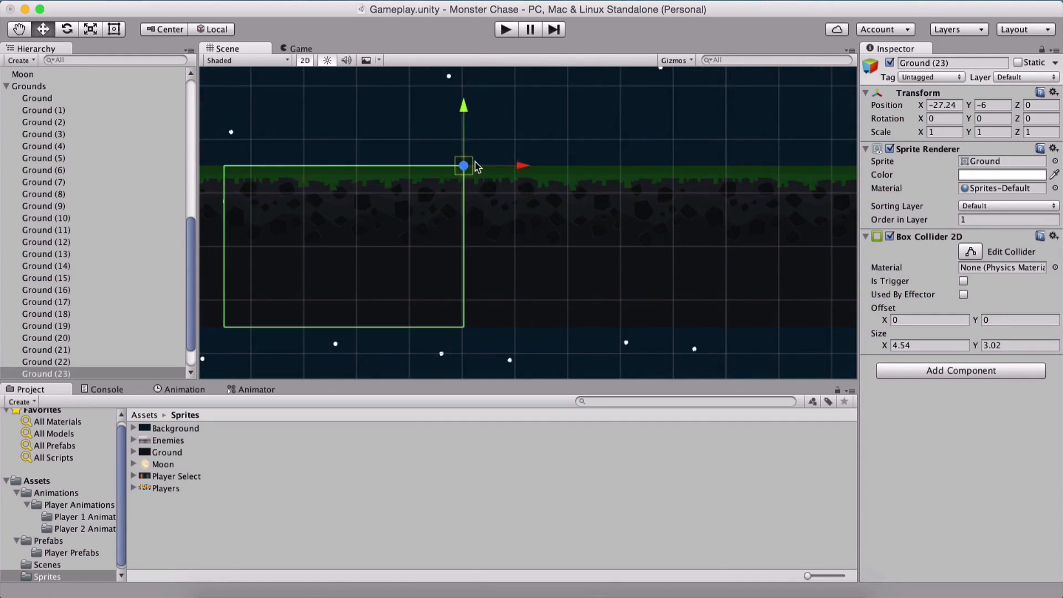
Close the next two gaps in the ground row by vertex-snapping Ground (21) and Ground (19) to their right-hand neighbours
middle_click_drag(302, 284, 590, 267)
left_click(480, 196)
key("v")
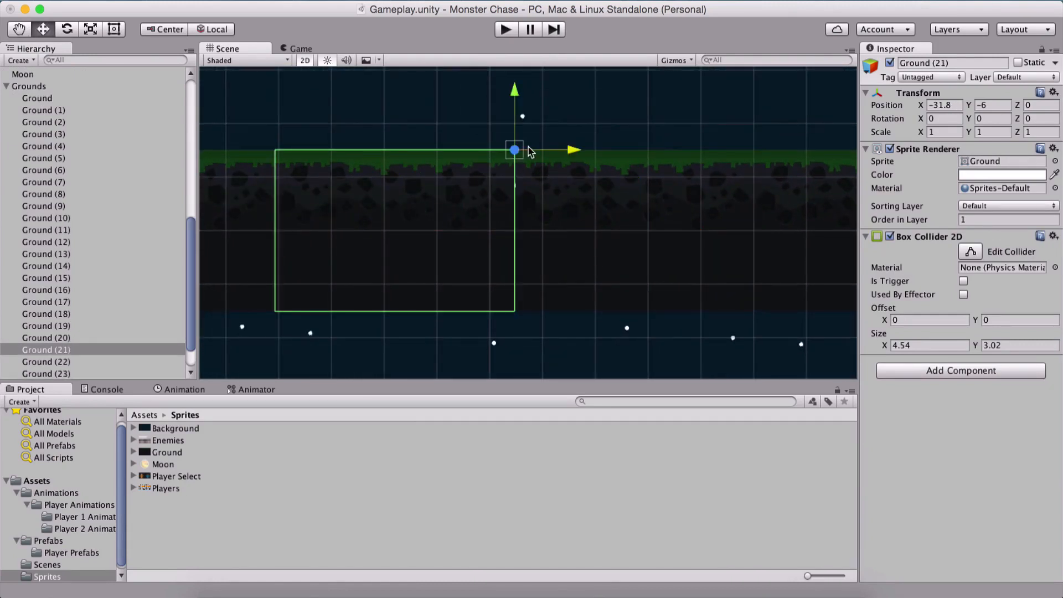
left_click_drag(530, 151, 532, 153)
middle_click_drag(254, 230, 458, 235)
left_click(447, 164)
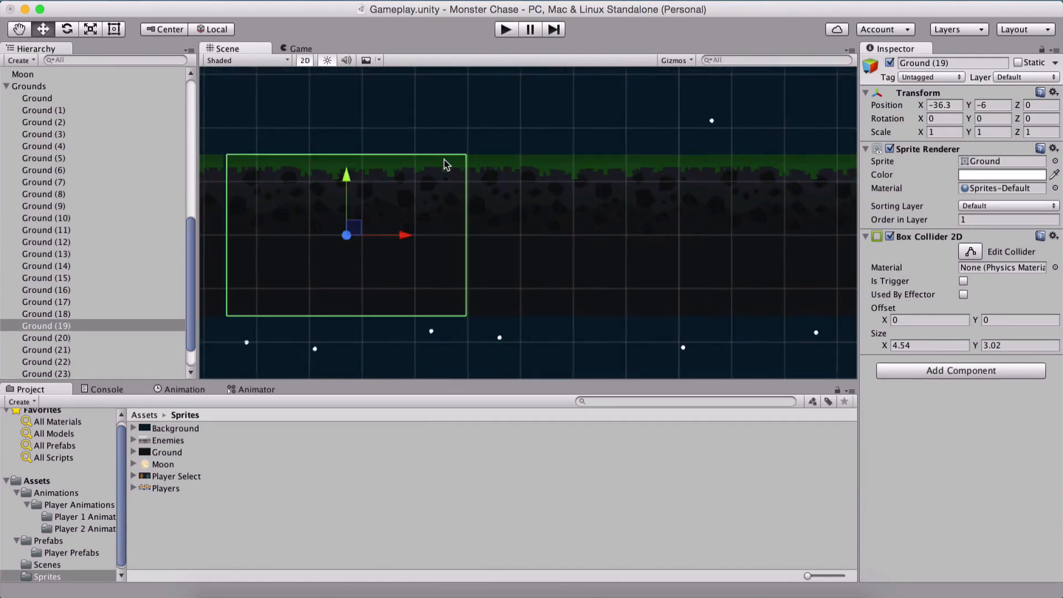
key("v")
left_click_drag(465, 157, 472, 160)
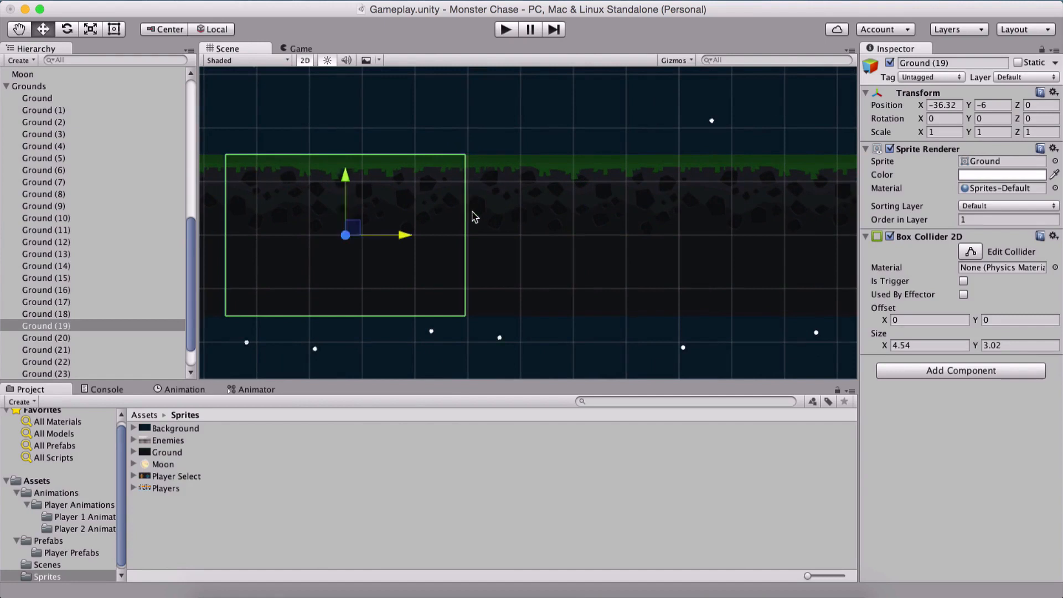
Vertex-snap Ground (18) flush against Ground (19), and the ground piece following it flush against Ground (18)
left_click(332, 235)
middle_click_drag(331, 235, 515, 240)
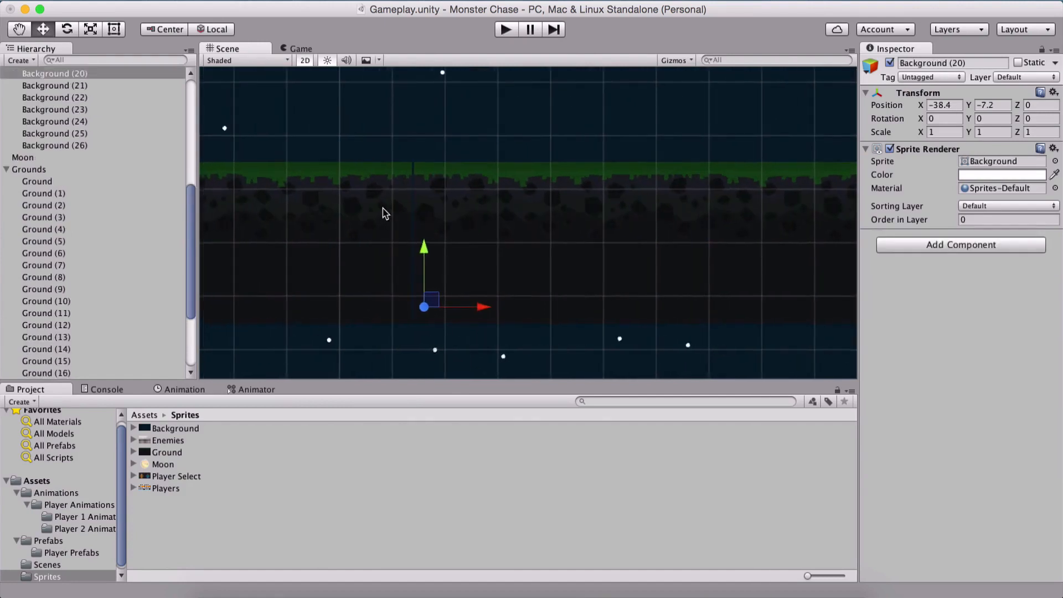
left_click(384, 213)
key("v")
left_click_drag(412, 165, 417, 166)
middle_click_drag(326, 255, 660, 236)
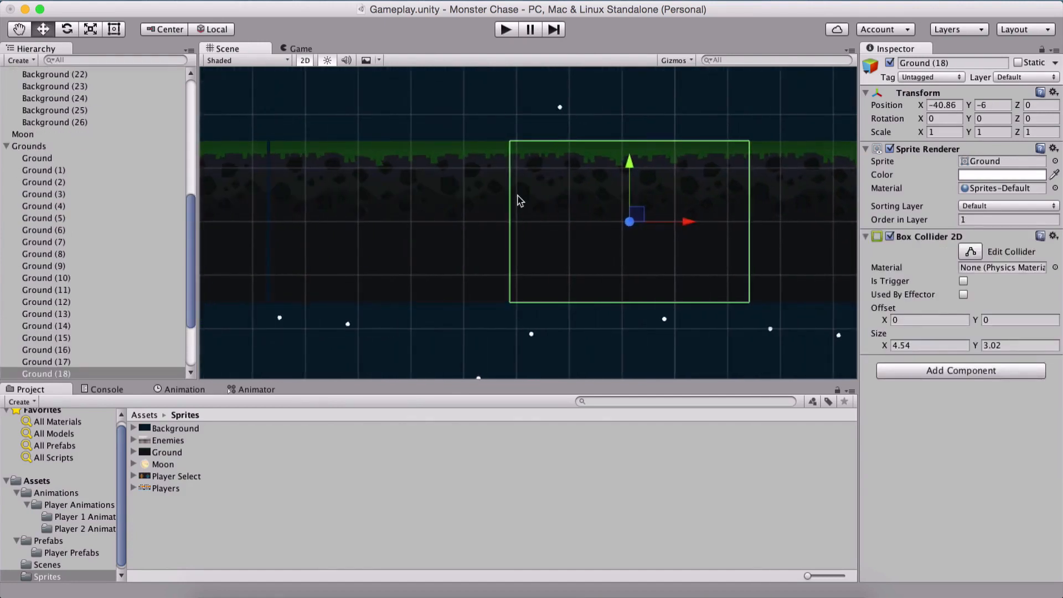
left_click(479, 171)
key("v")
Vertex-snap Ground (25) and Ground (24) flush against the pieces on their right, continuing along the ground row
left_click(263, 214)
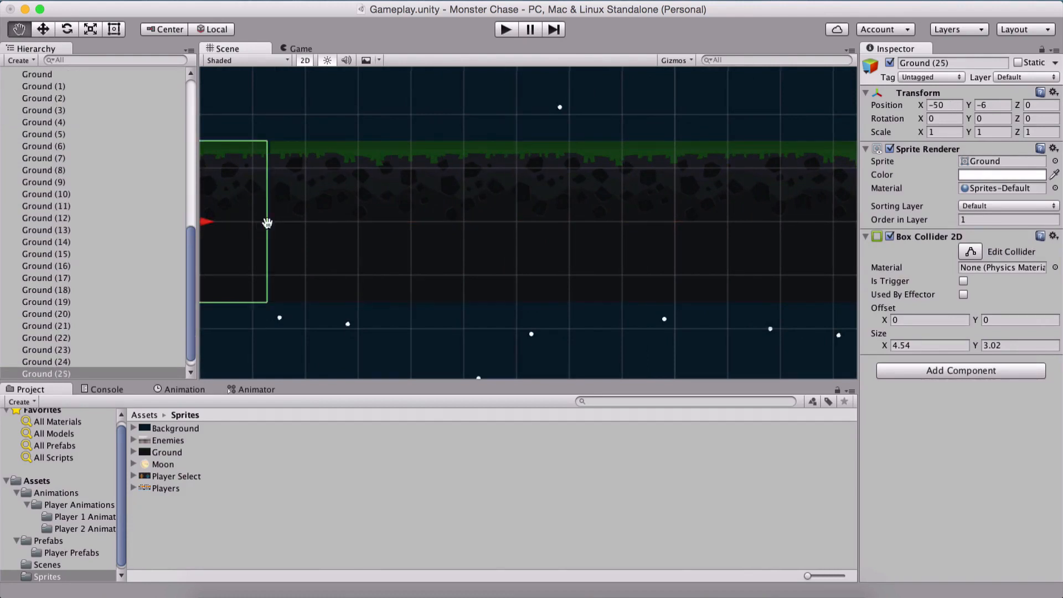
middle_click_drag(263, 213, 559, 236)
key("v")
left_click_drag(556, 166, 572, 166)
scroll(367, 264, "down", 3)
middle_click_drag(367, 264, 587, 261)
left_click(502, 233)
key("v")
left_click_drag(559, 194, 581, 190)
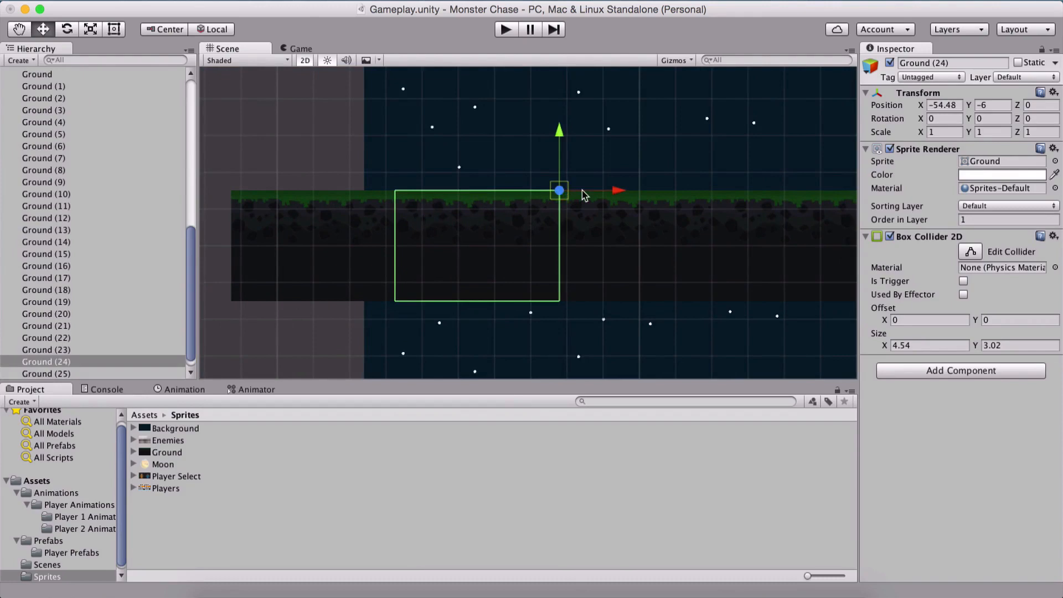
Vertex-snap Ground (26), the last piece at the row's left end, flush against Ground (24)
left_click(347, 250)
key("v")
left_click_drag(396, 199, 423, 199)
scroll(534, 338, "down", 5)
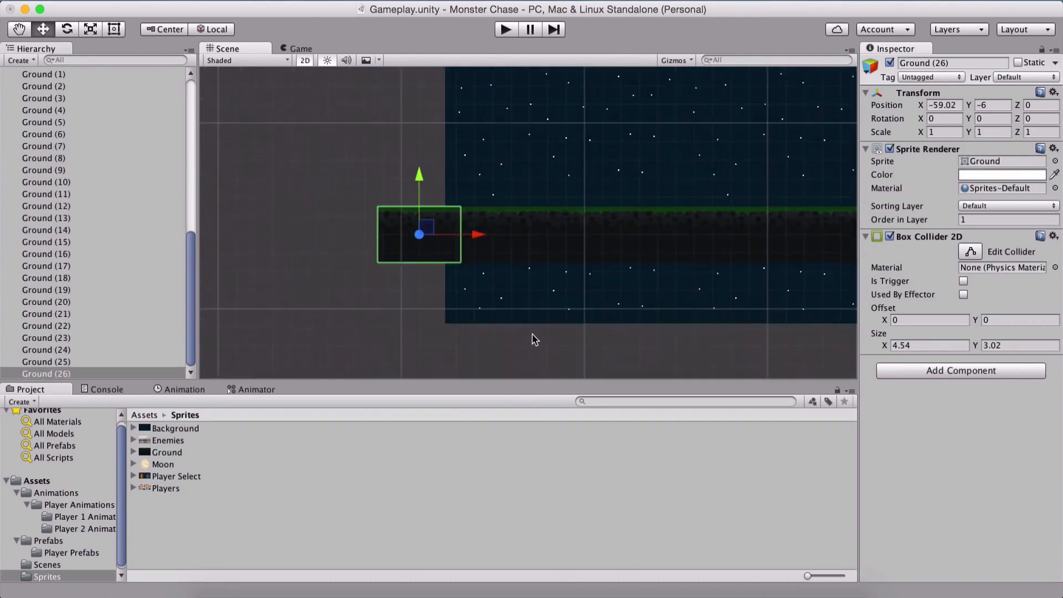
scroll(556, 286, "down", 3)
middle_click_drag(650, 294, 576, 285)
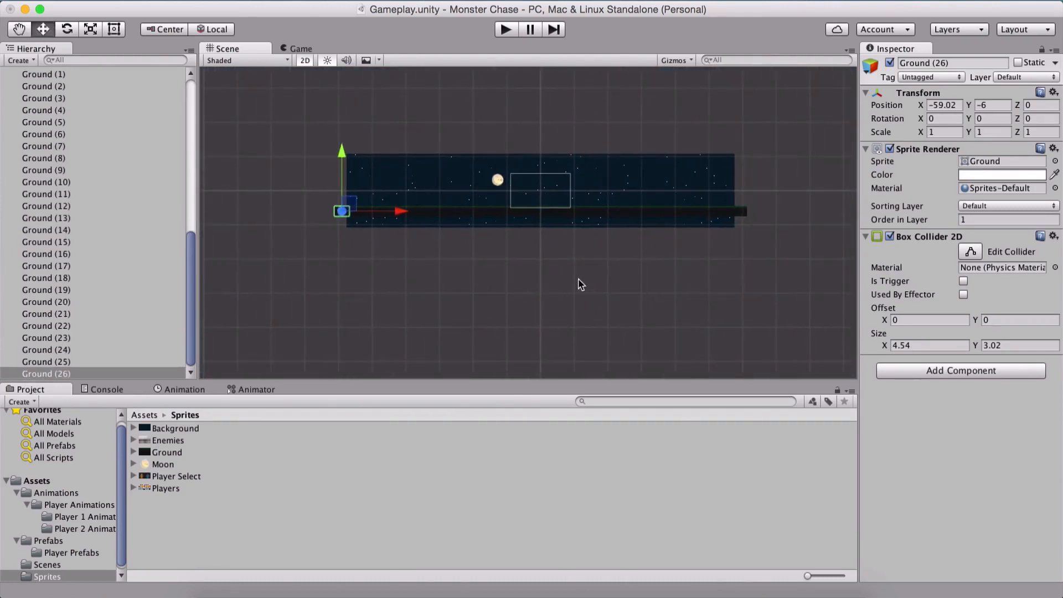
Clear the selection and collapse the Backgrounds and Grounds groups in the scene hierarchy
left_click(556, 266)
scroll(246, 149, "up", 3)
scroll(53, 131, "up", 10)
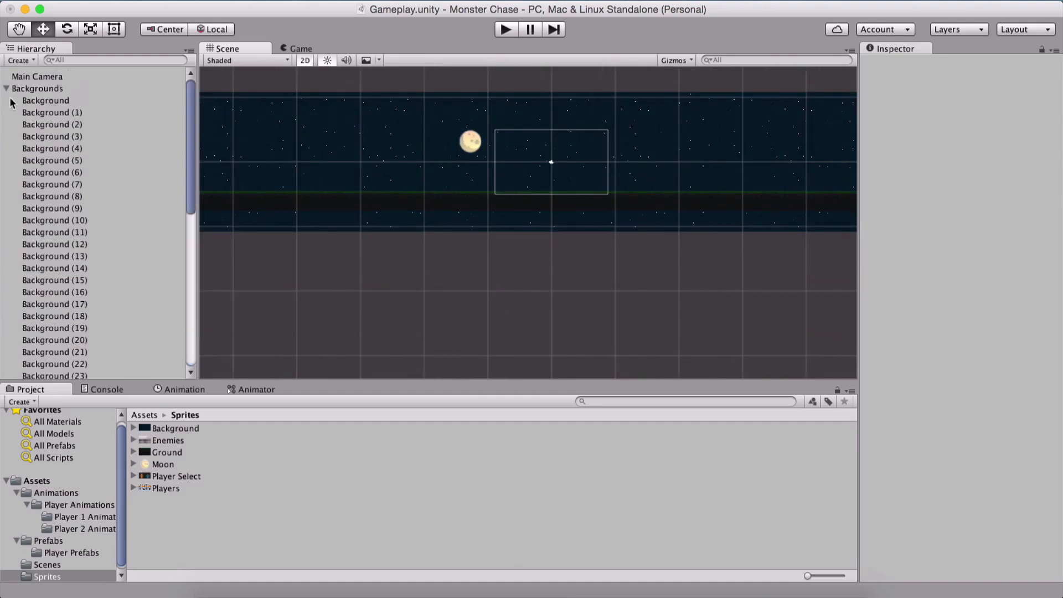
left_click(5, 89)
left_click(9, 113)
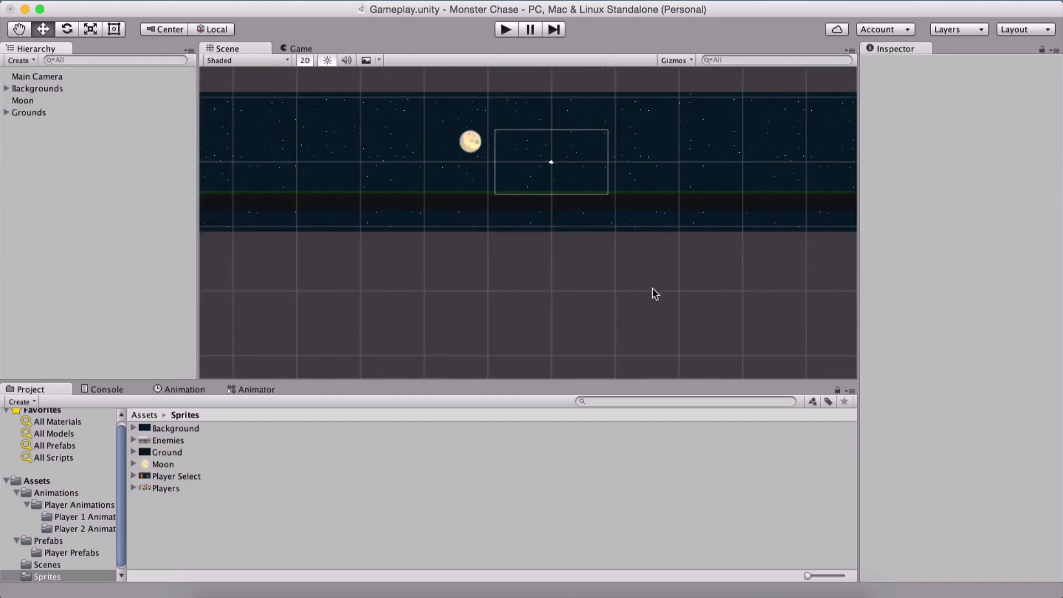
Preview the level in the Game view by sweeping the Main Camera's X position along it, and reset X to 0
scroll(583, 239, "down", 2)
left_click(292, 51)
left_click(67, 88)
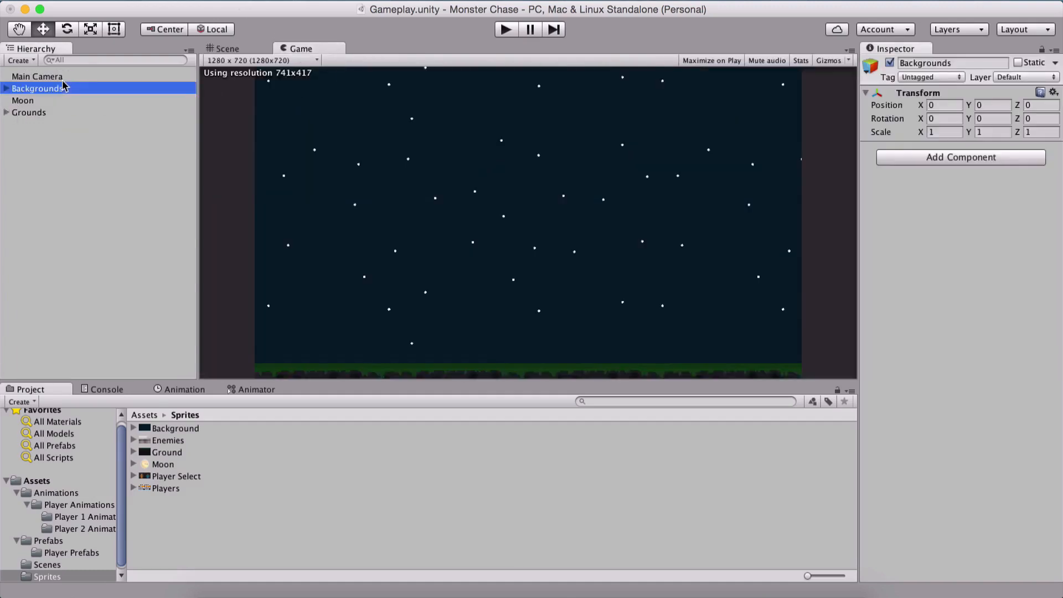
key("Up")
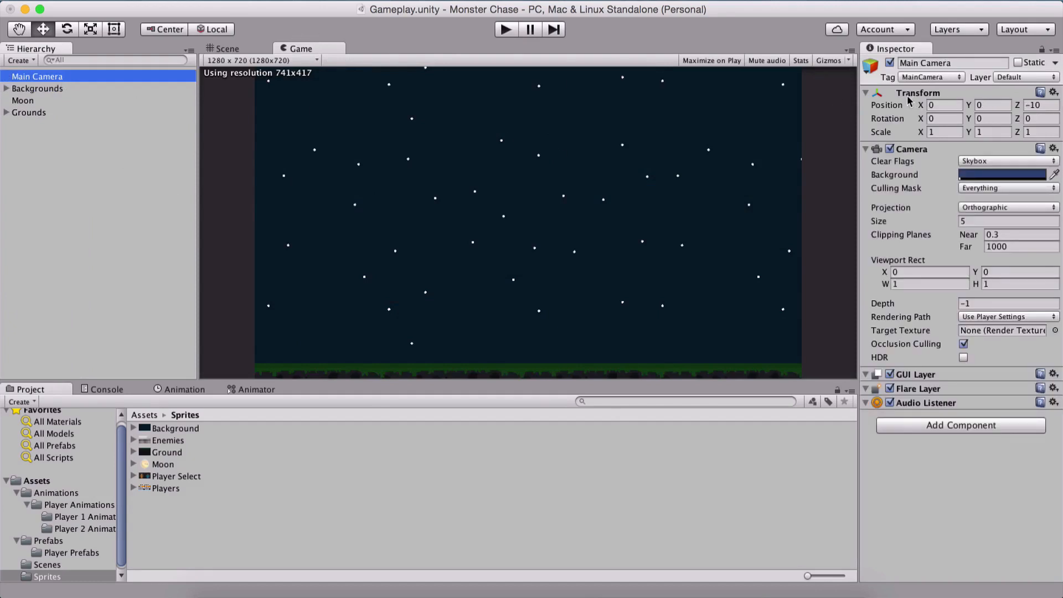
left_click_drag(918, 105, 85, 114)
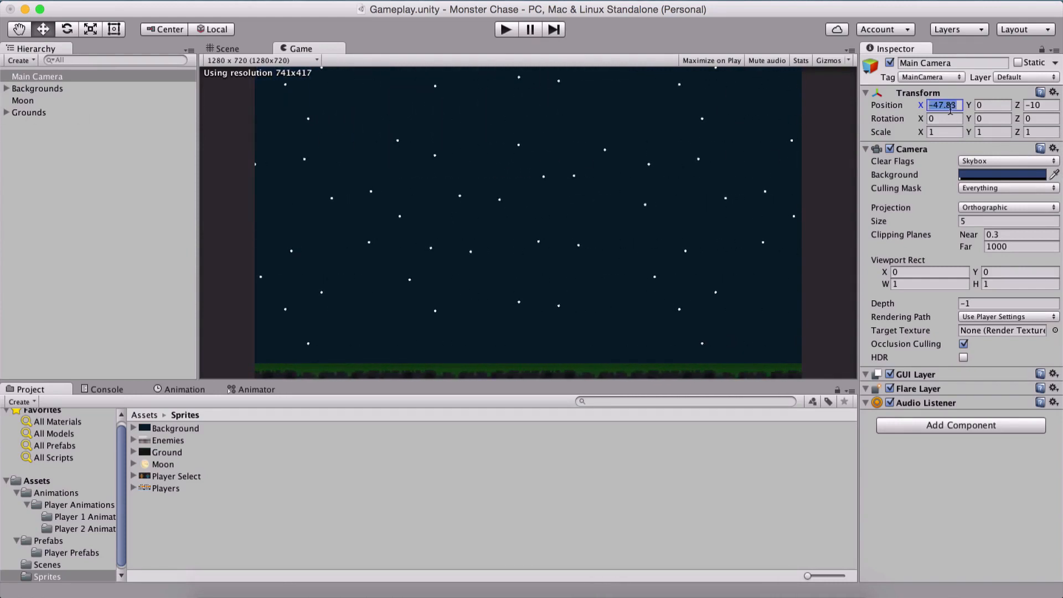
type("0")
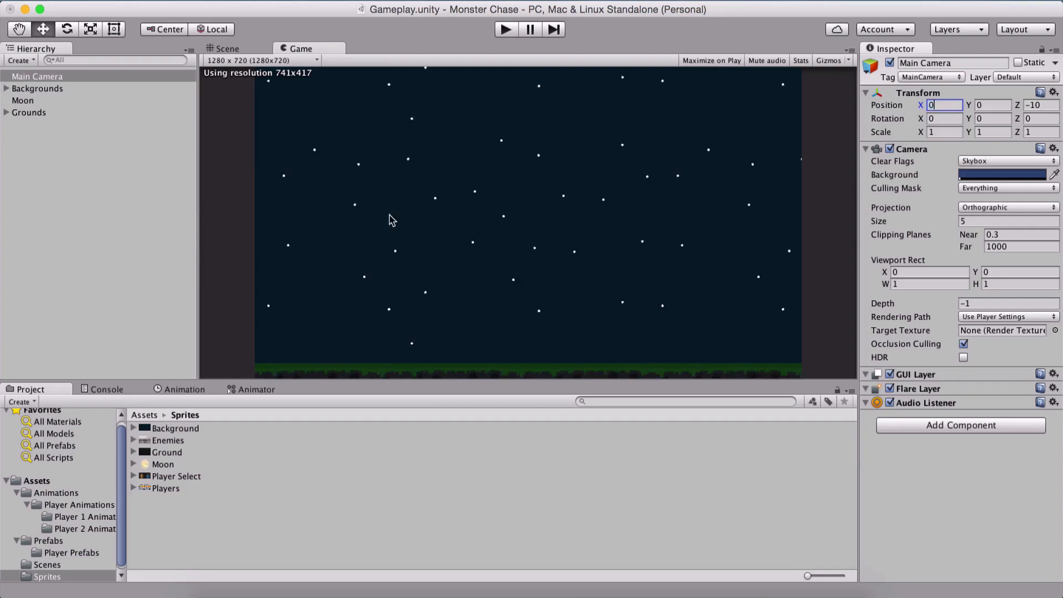
Return to the Scene view and examine how the Main Camera's frame sits within the background and ground row
left_click(258, 49)
scroll(526, 222, "down", 3)
middle_click_drag(554, 281, 504, 261)
scroll(503, 261, "up", 4)
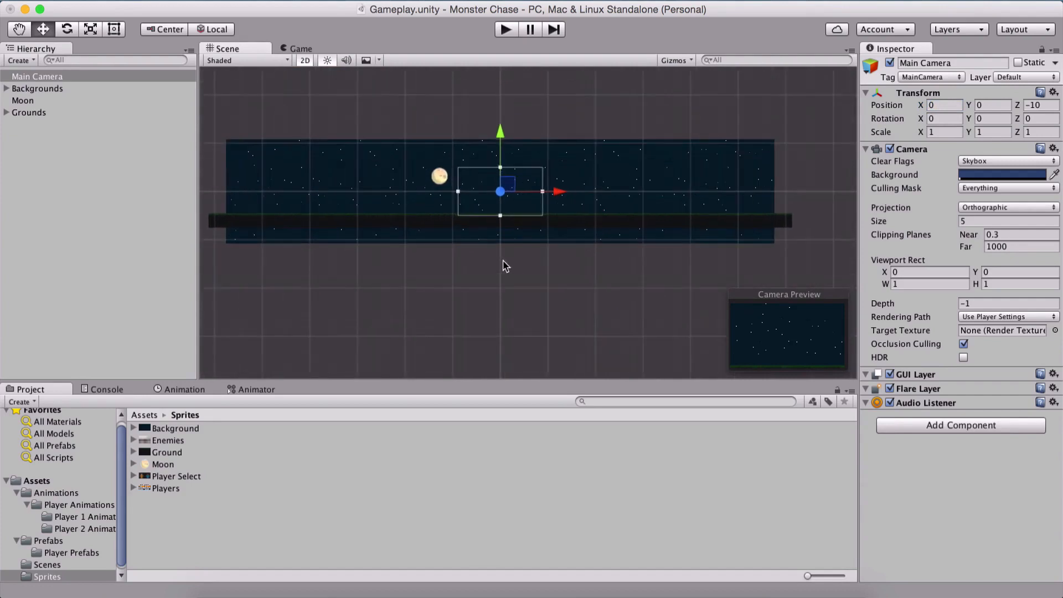
scroll(504, 260, "down", 2)
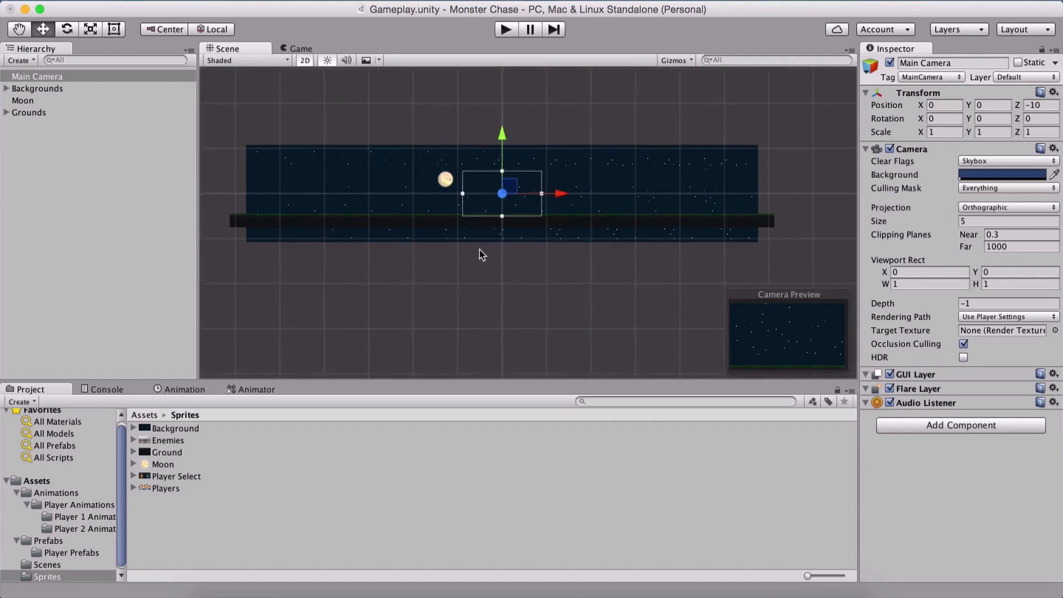
scroll(479, 255, "up", 4)
middle_click_drag(472, 261, 493, 237)
scroll(487, 278, "up", 4)
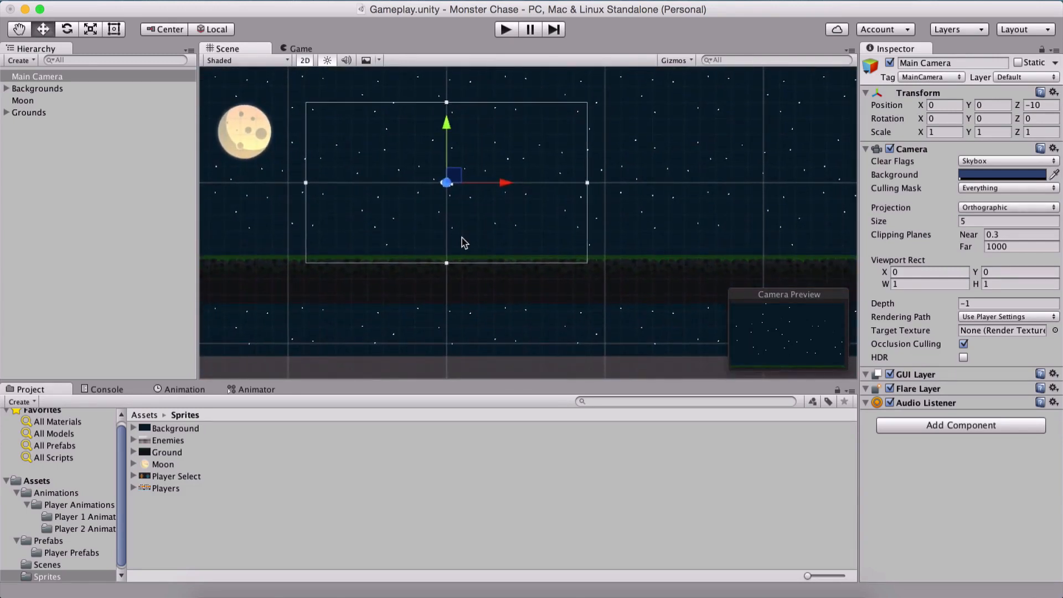